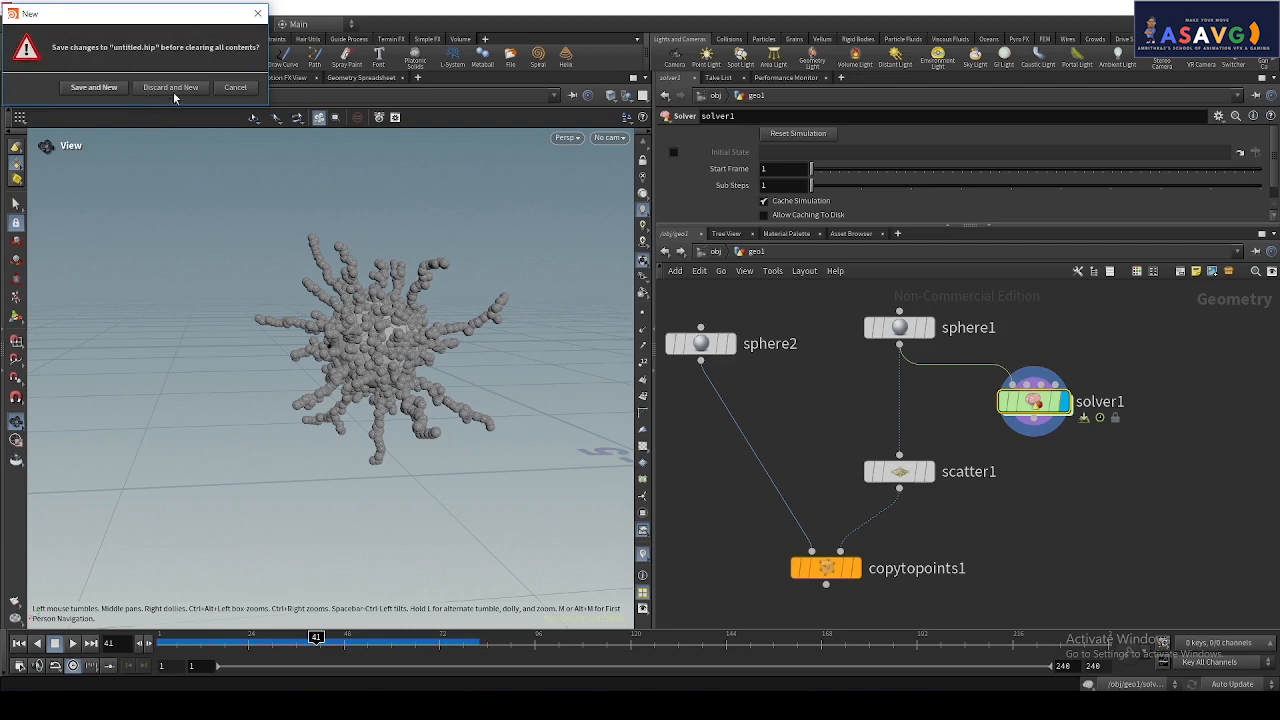
# - Start a new scene, discarding the unsaved changes, and enlarge the parameter area above the empty network
pyautogui.click(172, 90)
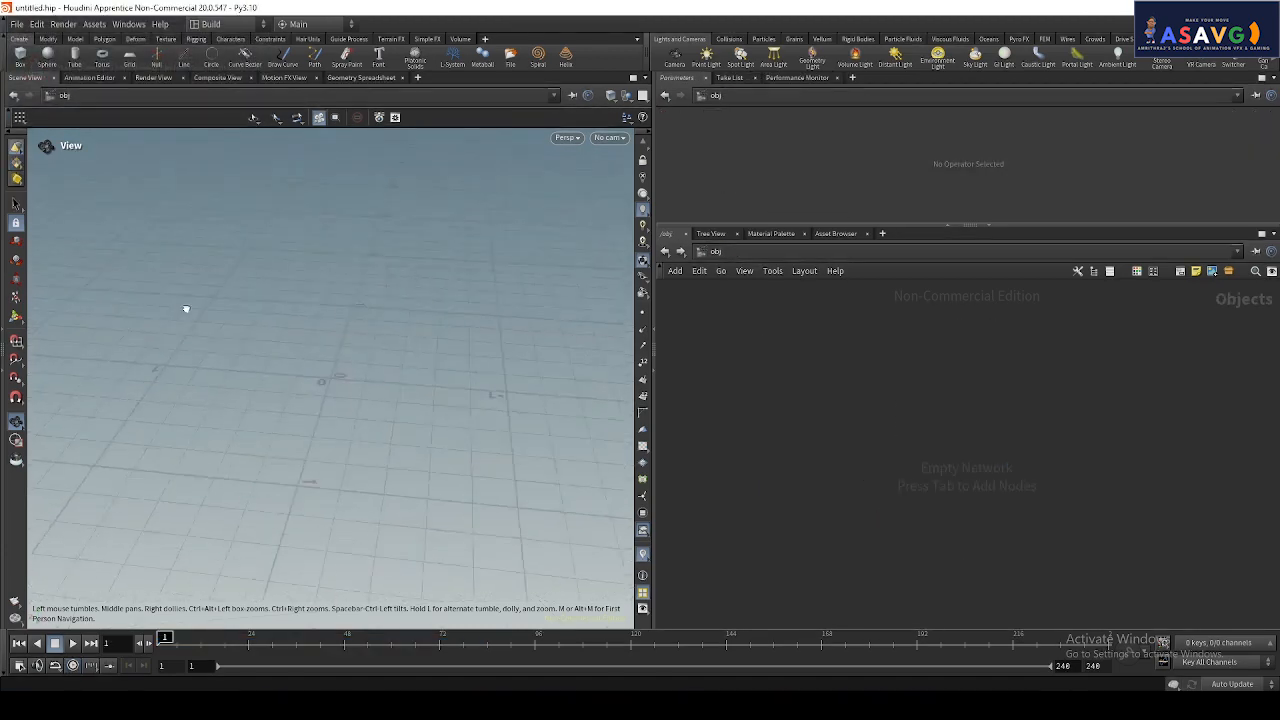
pyautogui.moveTo(185, 308); pyautogui.dragTo(250, 260)
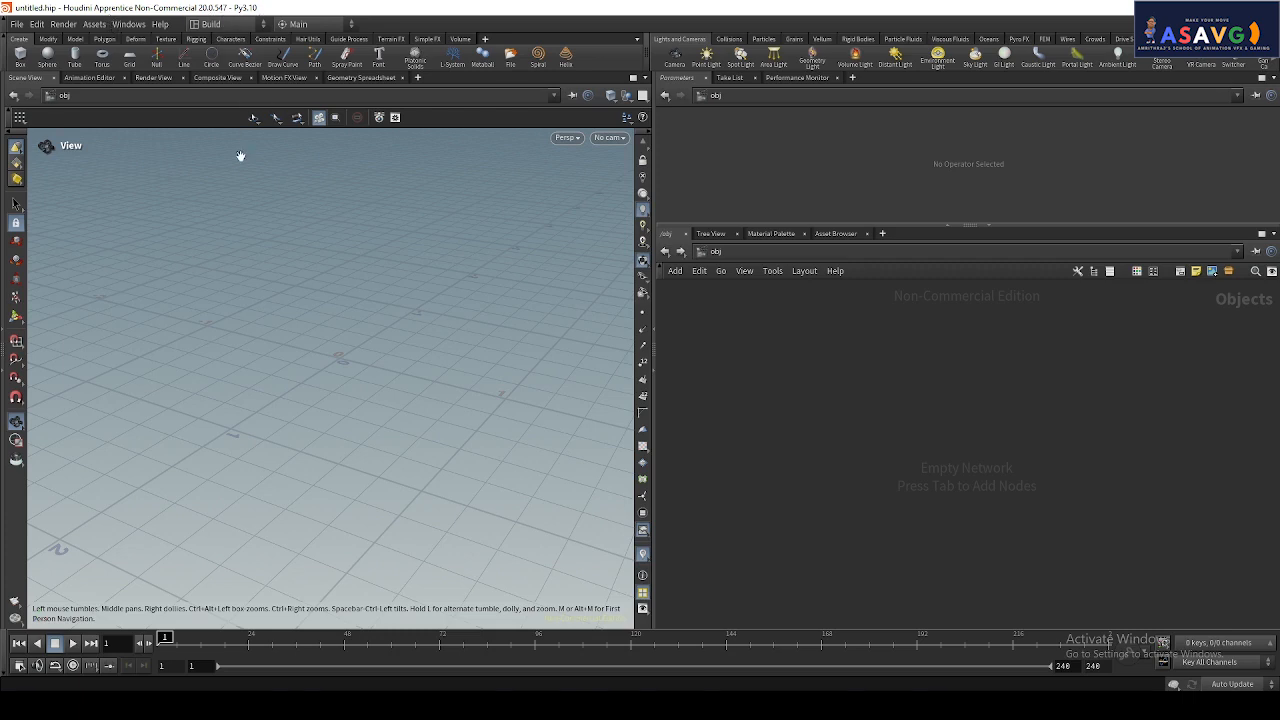
pyautogui.moveTo(329, 291); pyautogui.dragTo(402, 300)
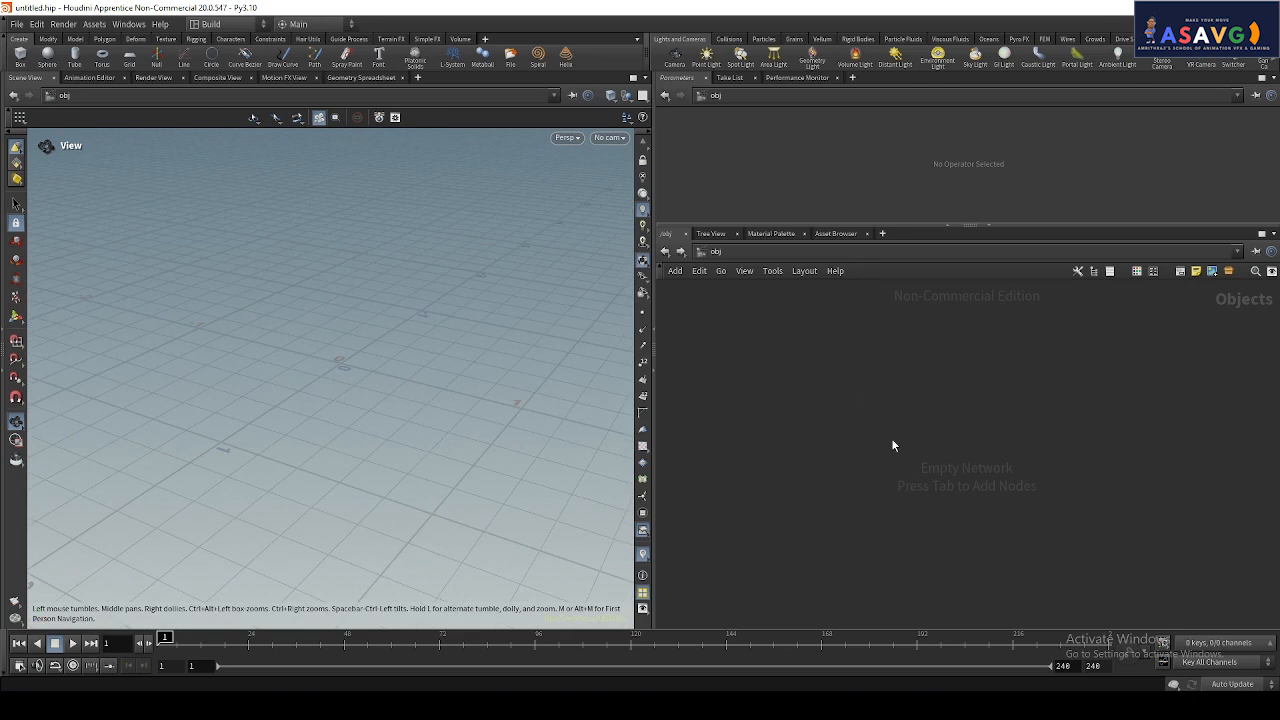
pyautogui.moveTo(469, 391); pyautogui.dragTo(465, 317)
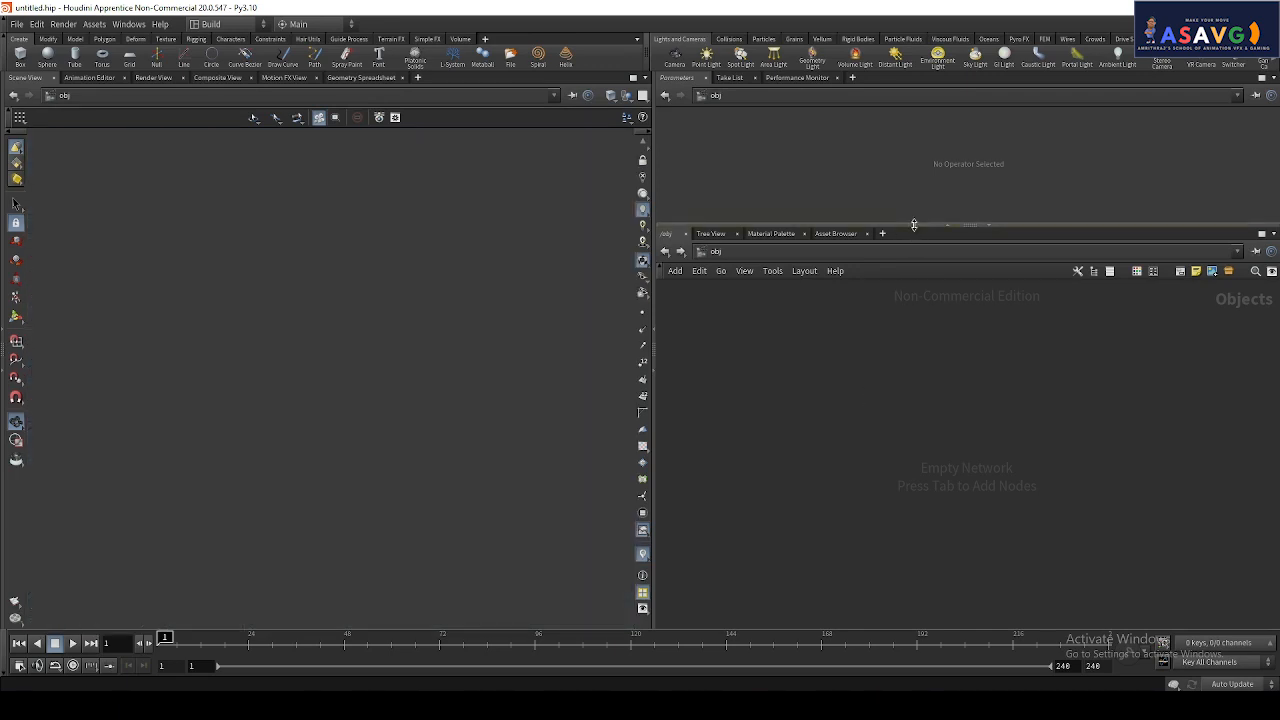
pyautogui.moveTo(911, 226); pyautogui.dragTo(911, 266)
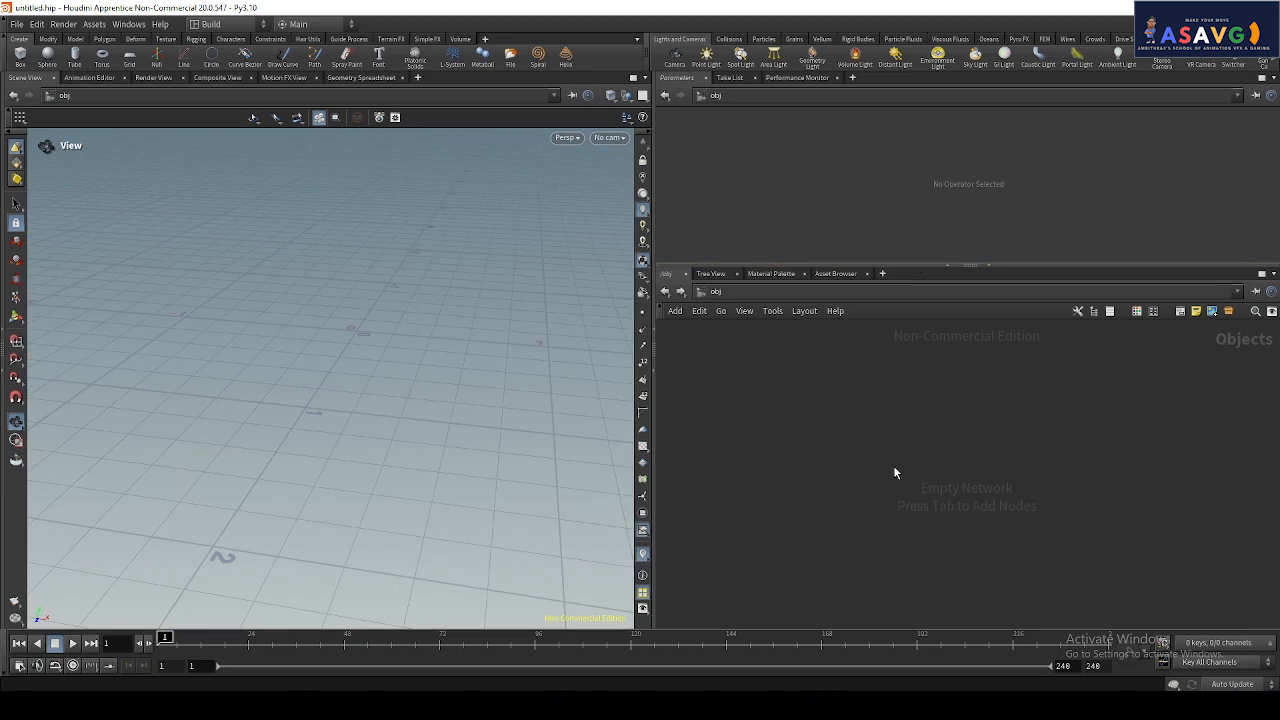
pyautogui.press('Tab')
pyautogui.write('sp')
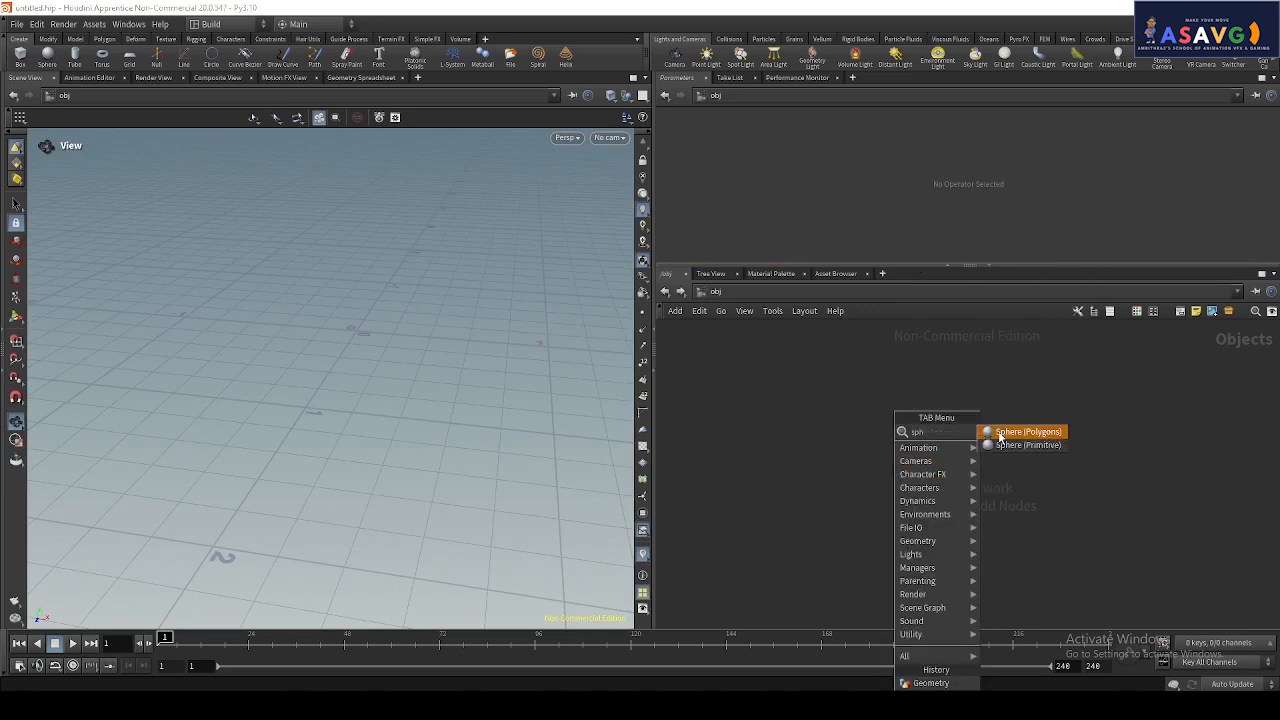
pyautogui.click(1028, 432)
pyautogui.click(799, 440)
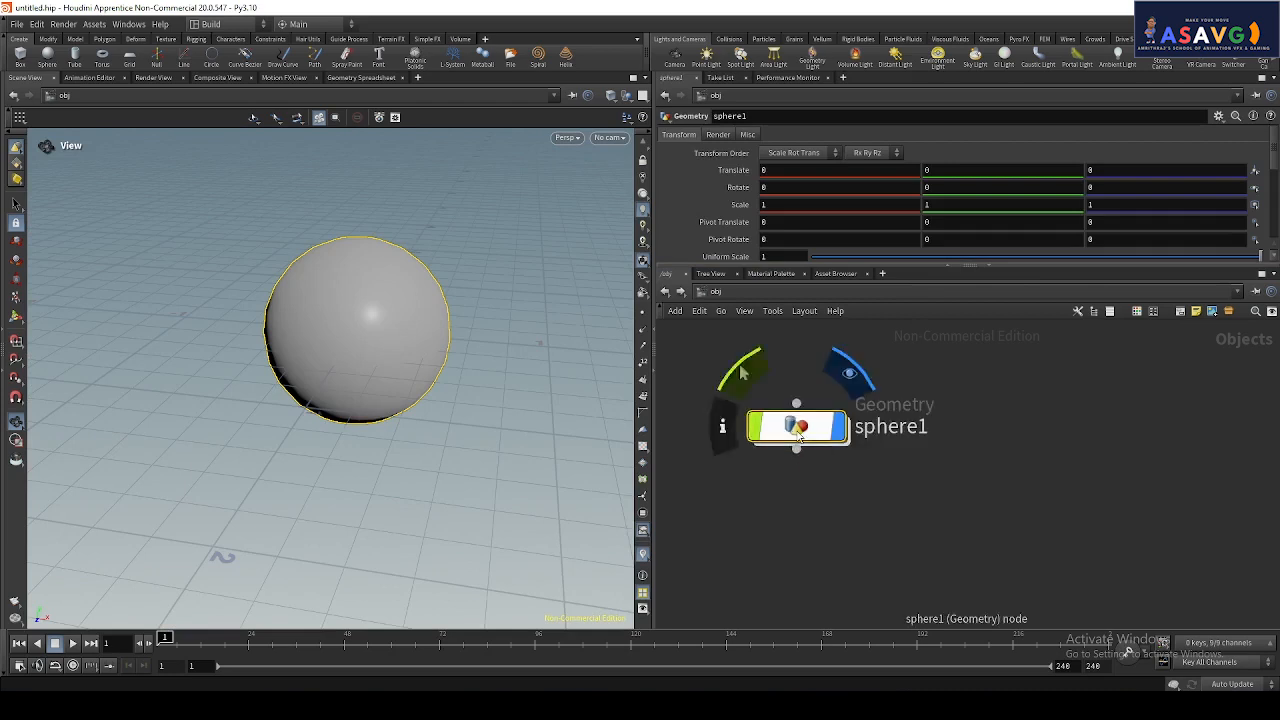
pyautogui.press('Delete')
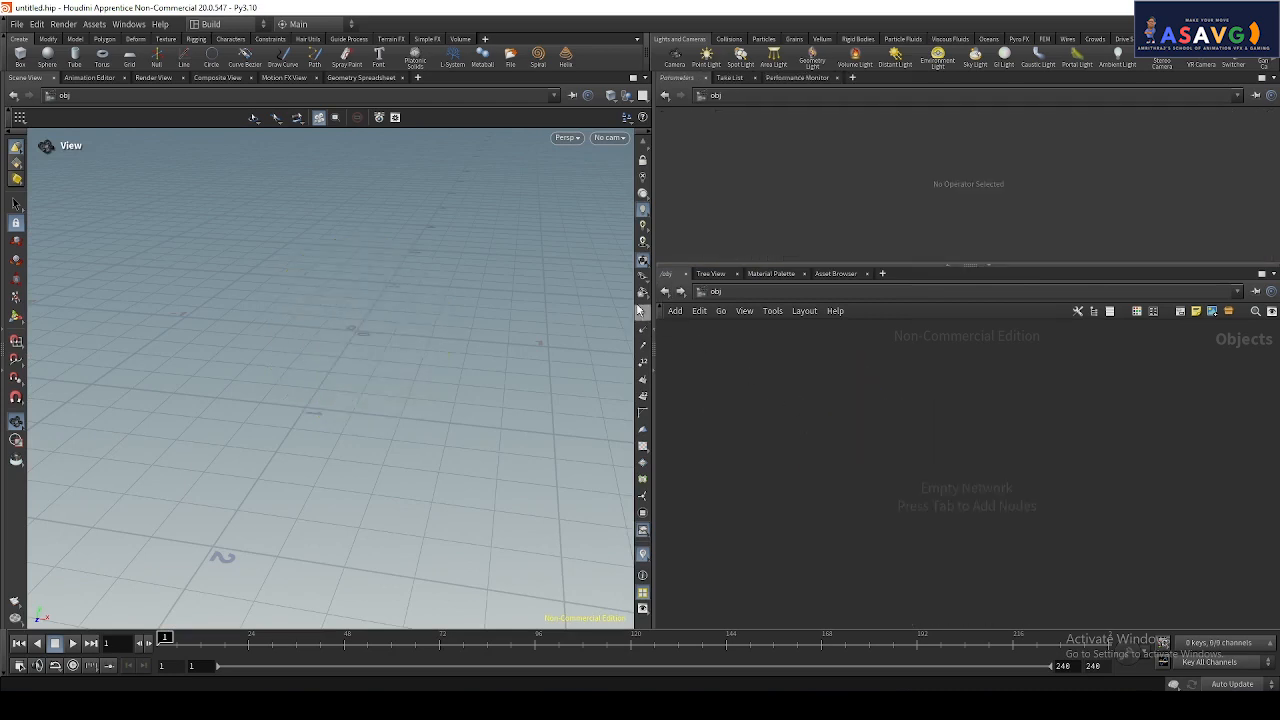
# - Create a Geometry object at the object level and go inside its network
pyautogui.press('Tab')
pyautogui.write('geo')
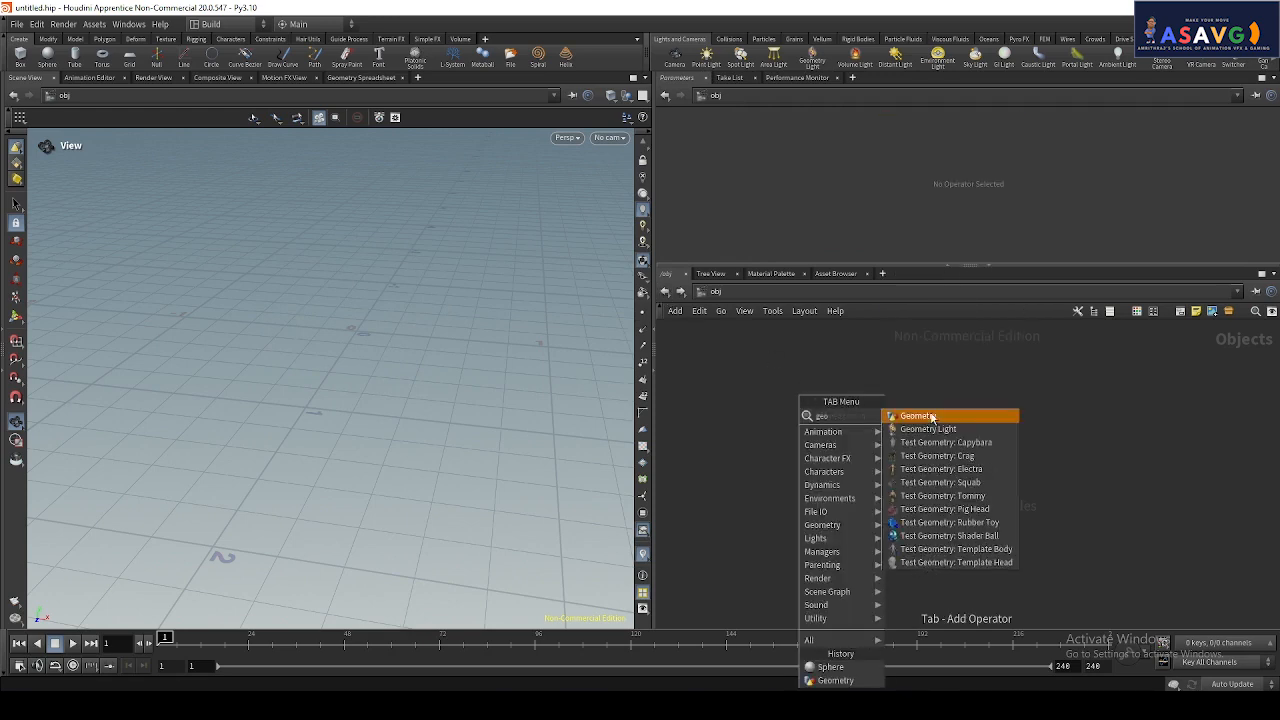
pyautogui.press('Return')
pyautogui.click(897, 443)
pyautogui.scroll(-4, 876, 502)
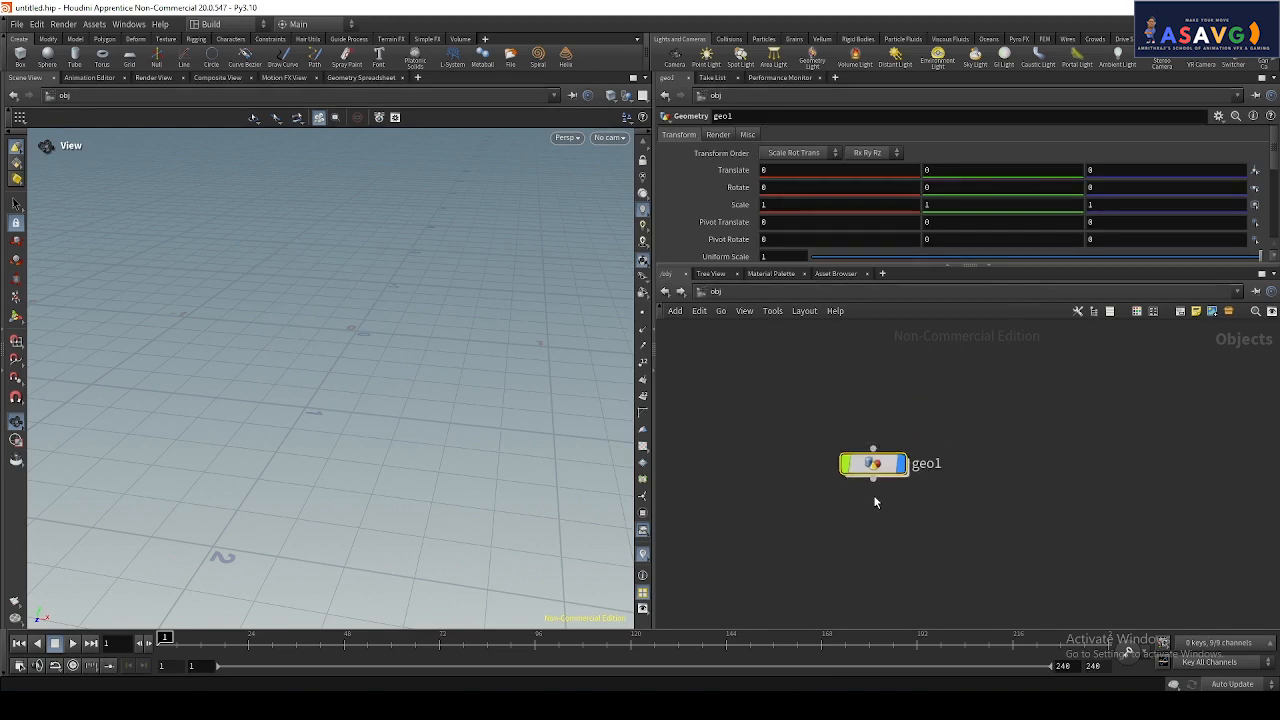
pyautogui.scroll(3, 878, 500)
pyautogui.doubleClick(876, 444)
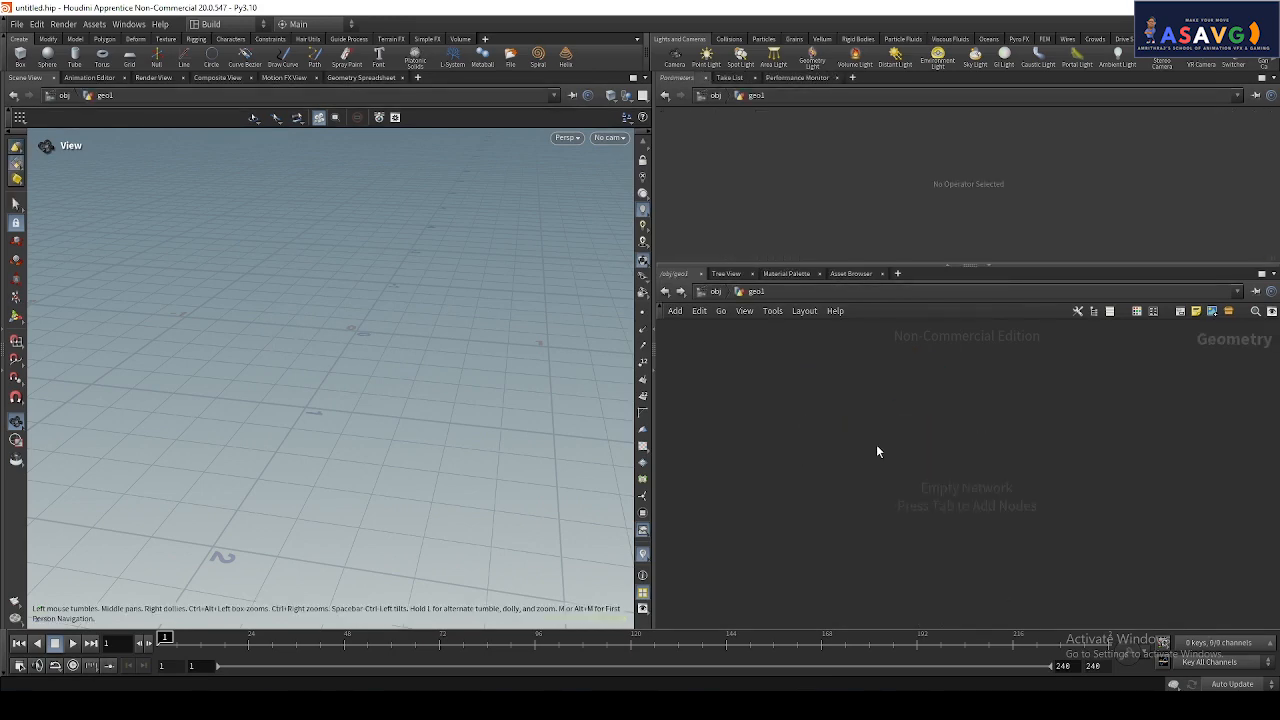
# - Add a Sphere (Polygons) node to the empty geometry network and set its primitive type to Polygon
pyautogui.press('Tab')
pyautogui.write('sphe')
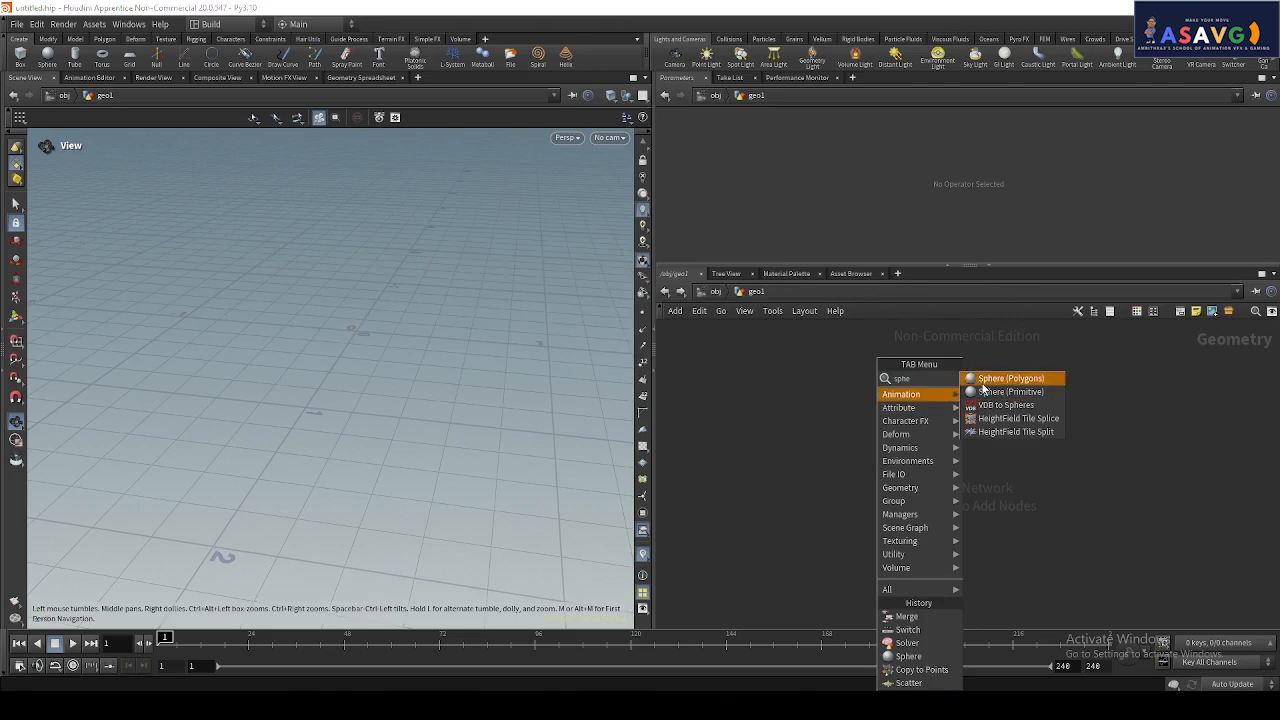
pyautogui.click(984, 378)
pyautogui.click(856, 433)
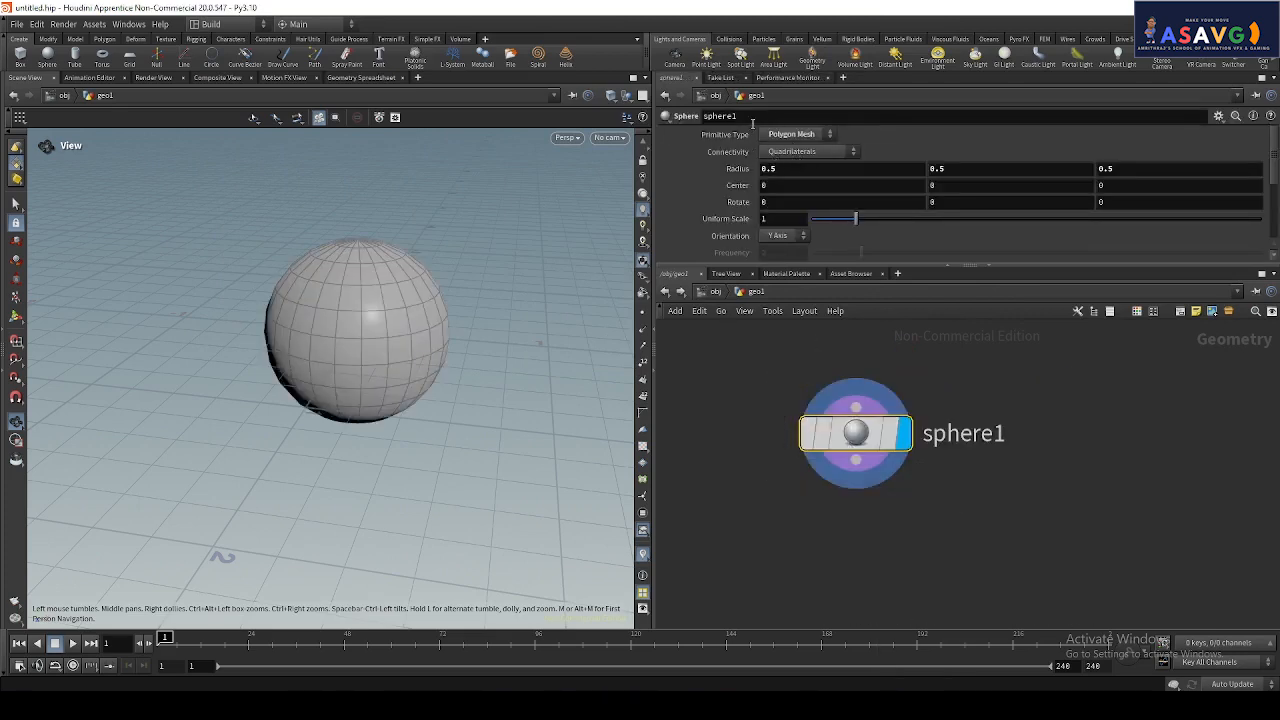
pyautogui.click(800, 134)
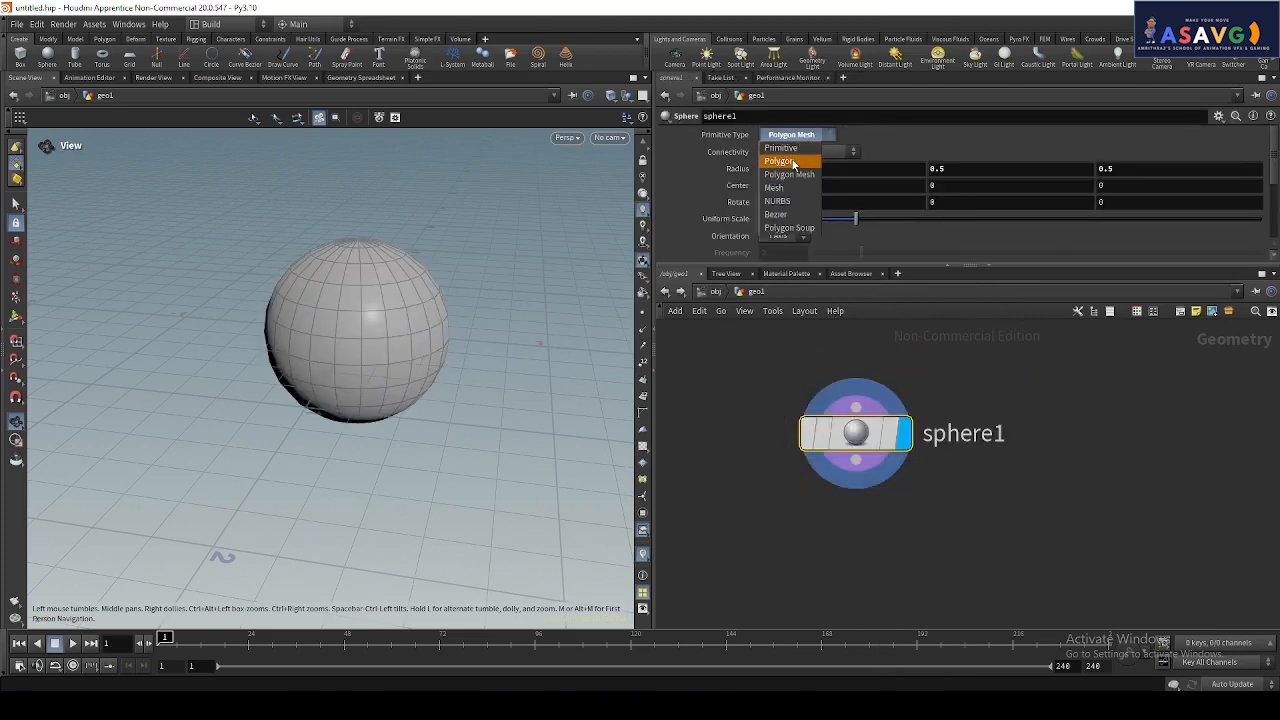
pyautogui.click(794, 164)
pyautogui.scroll(-1, 982, 453)
pyautogui.scroll(1, 982, 453)
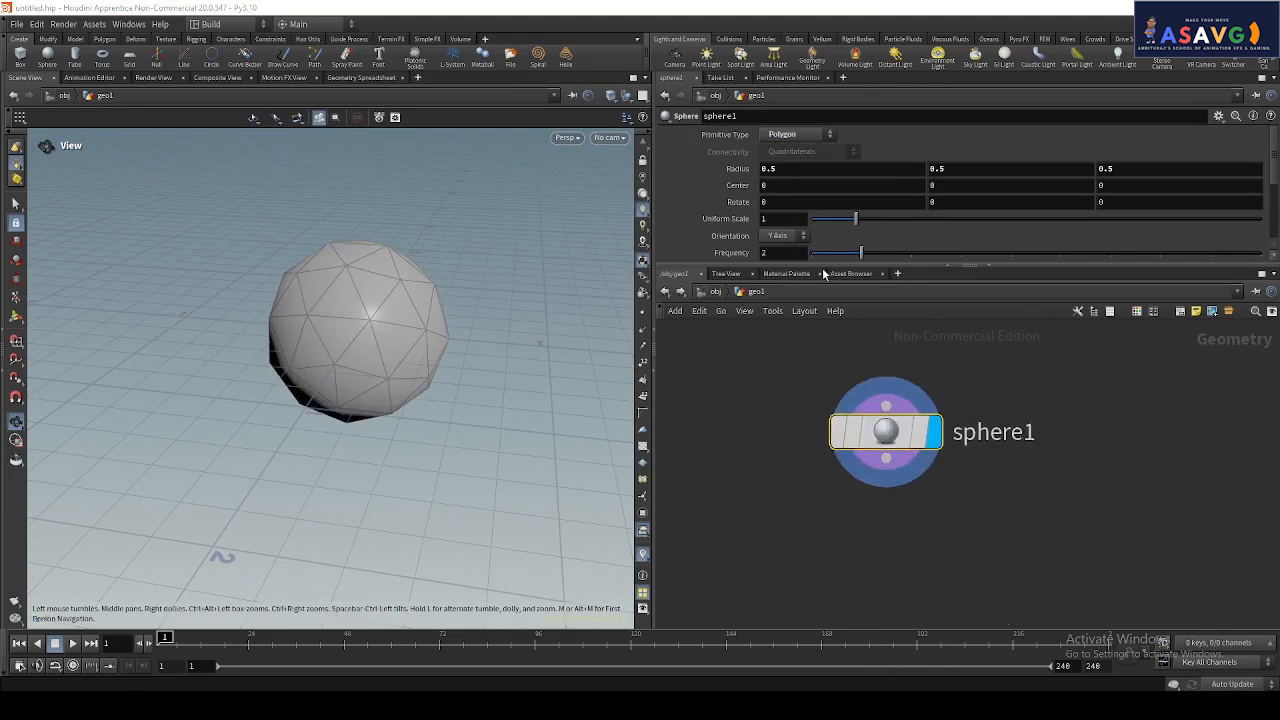
pyautogui.moveTo(824, 268); pyautogui.dragTo(910, 272)
# - Add a Scatter node fed by sphere1 and display its points in the viewport
pyautogui.scroll(-1, 972, 515)
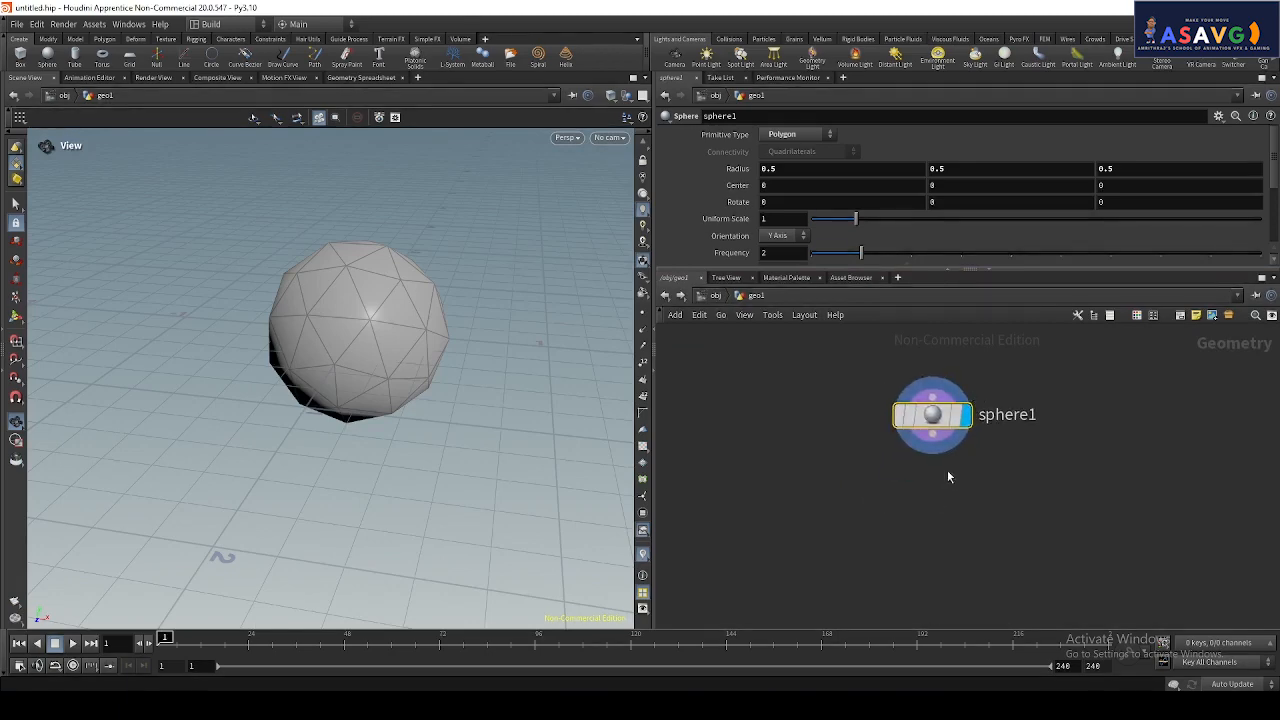
pyautogui.press('Tab')
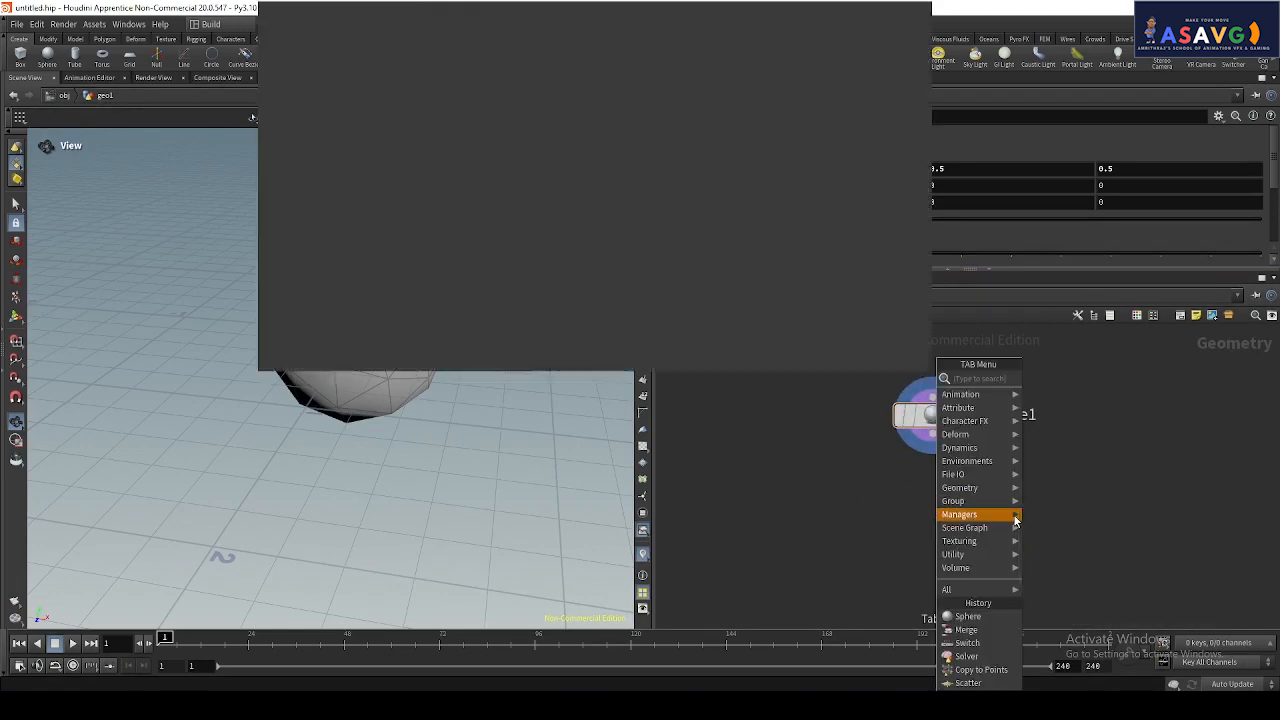
pyautogui.write('sca')
pyautogui.click(1055, 379)
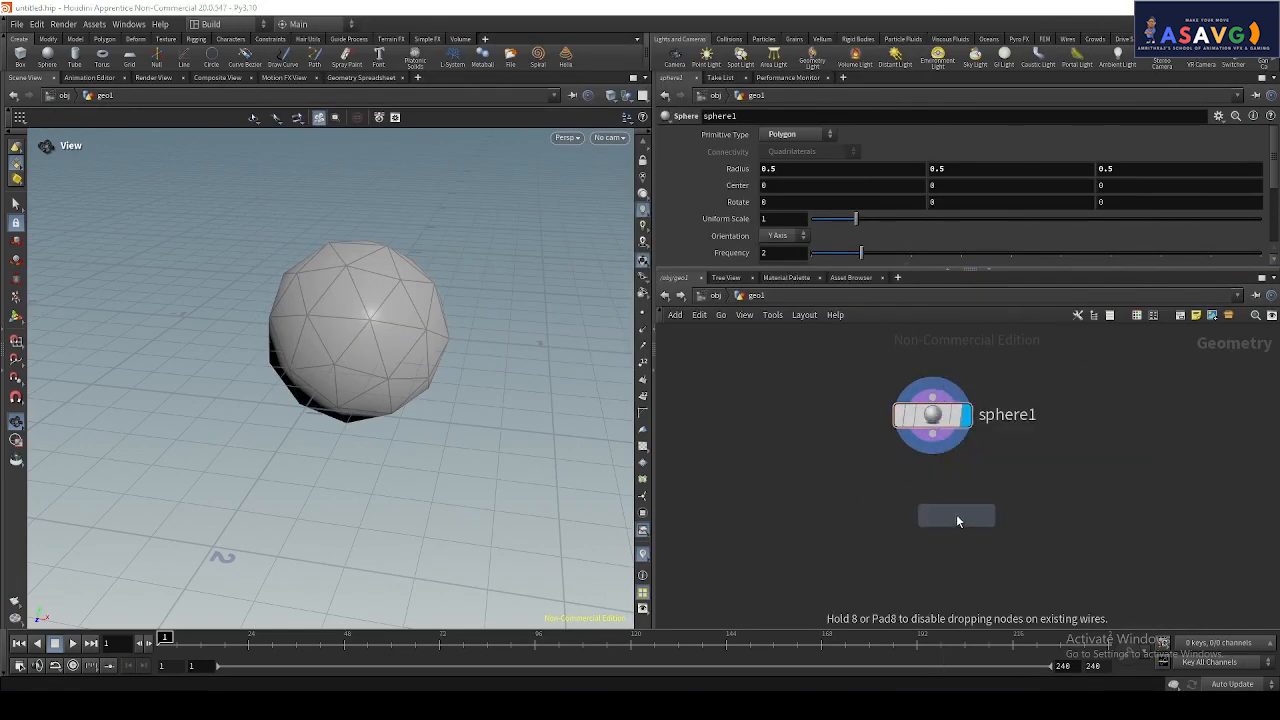
pyautogui.click(956, 516)
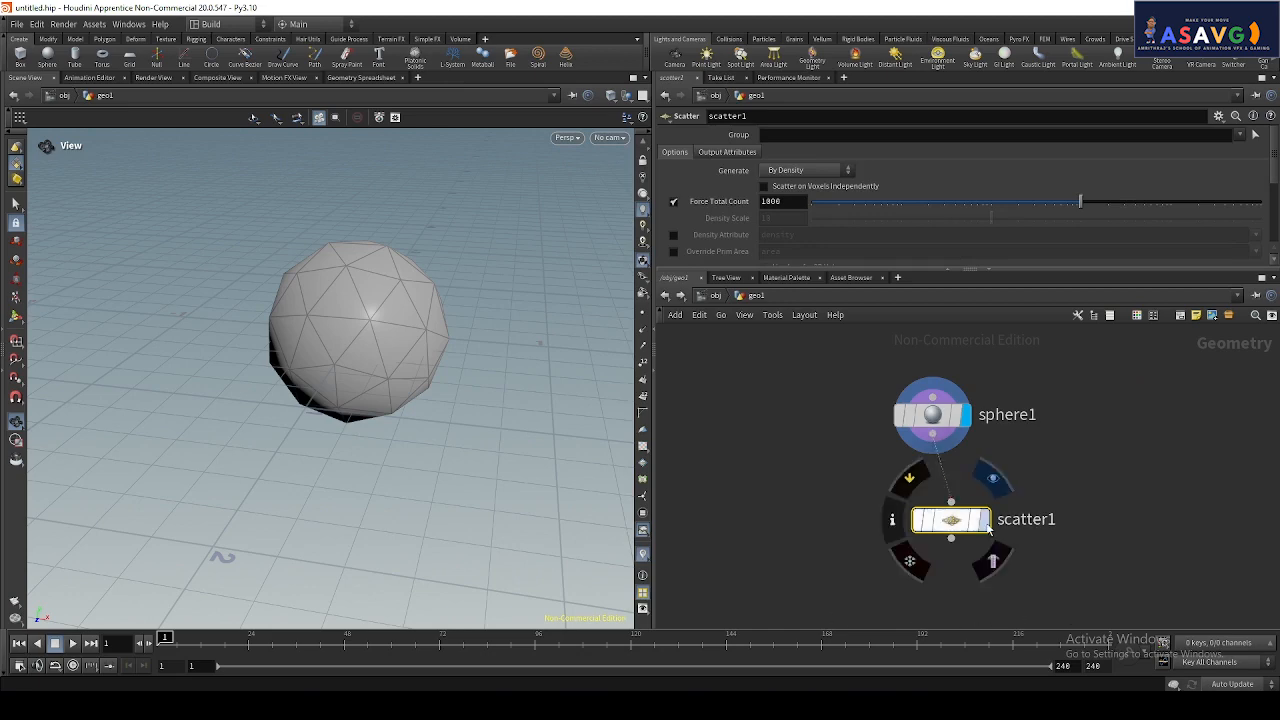
pyautogui.click(984, 519)
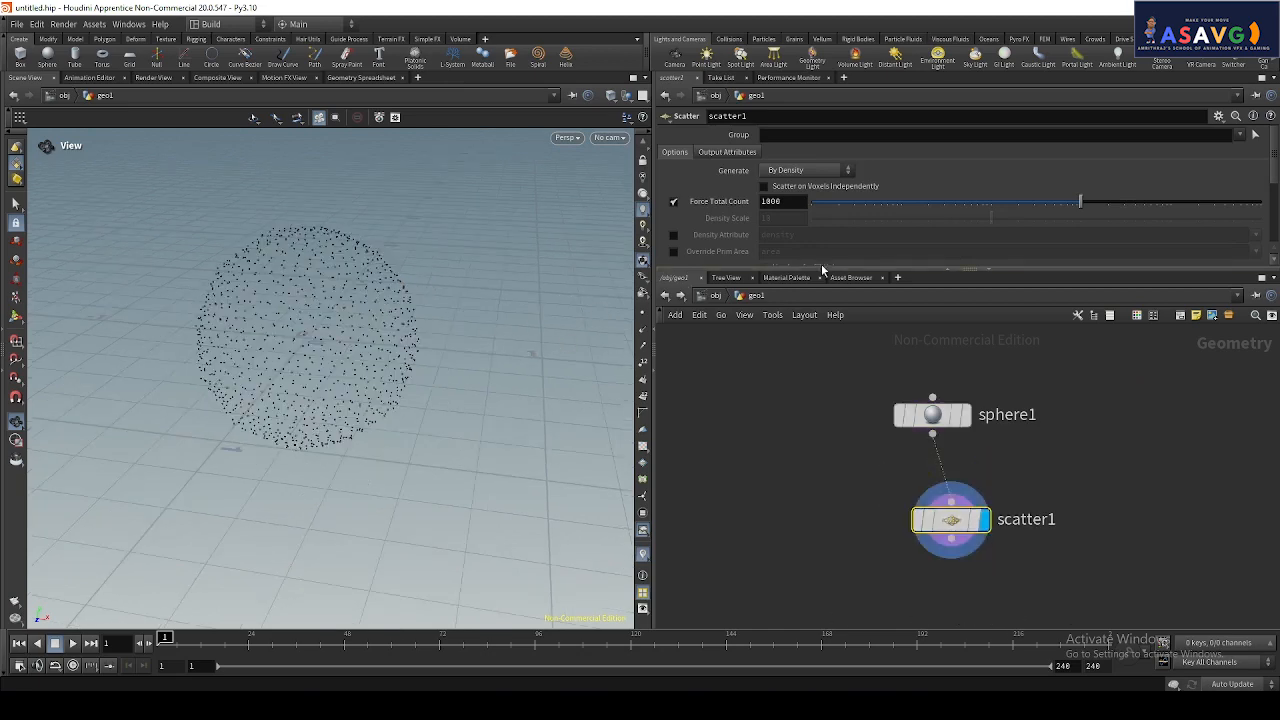
pyautogui.scroll(-1, 464, 336)
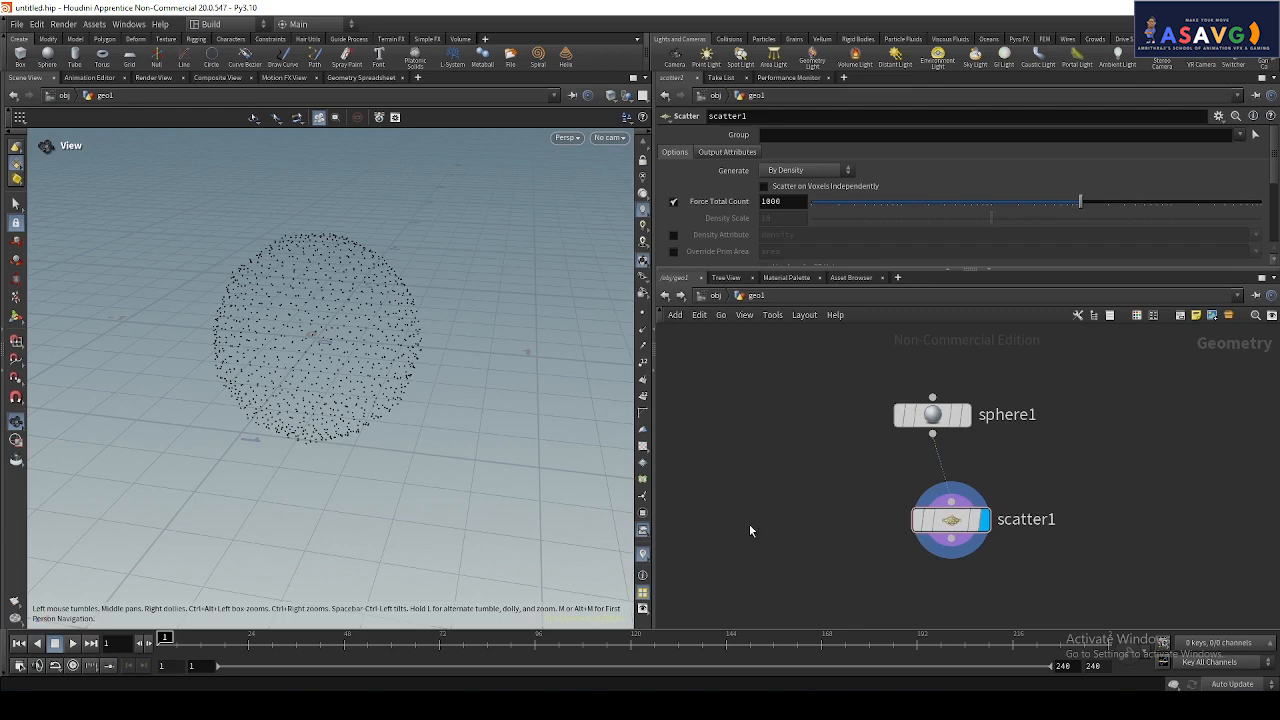
# - Add a second Sphere (Polygons) node beside the scatter chain and set its primitive type to Polygon
pyautogui.press('Tab')
pyautogui.write('sph')
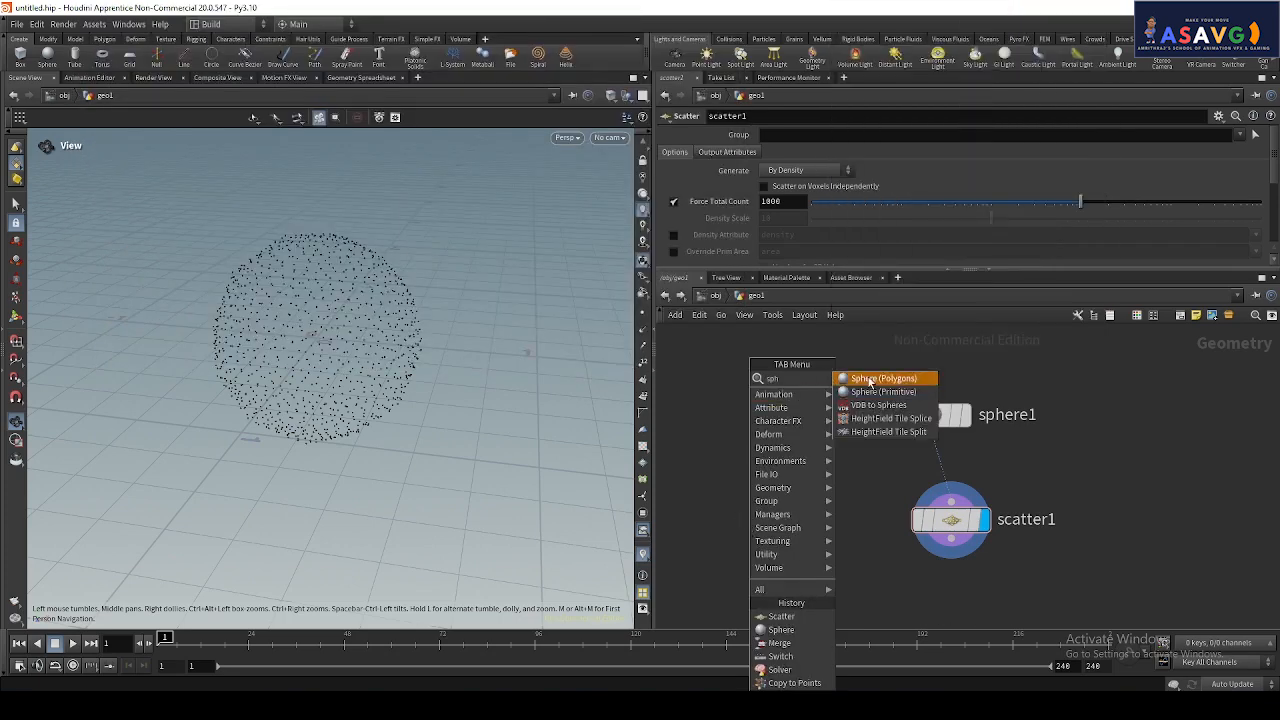
pyautogui.click(870, 381)
pyautogui.click(767, 456)
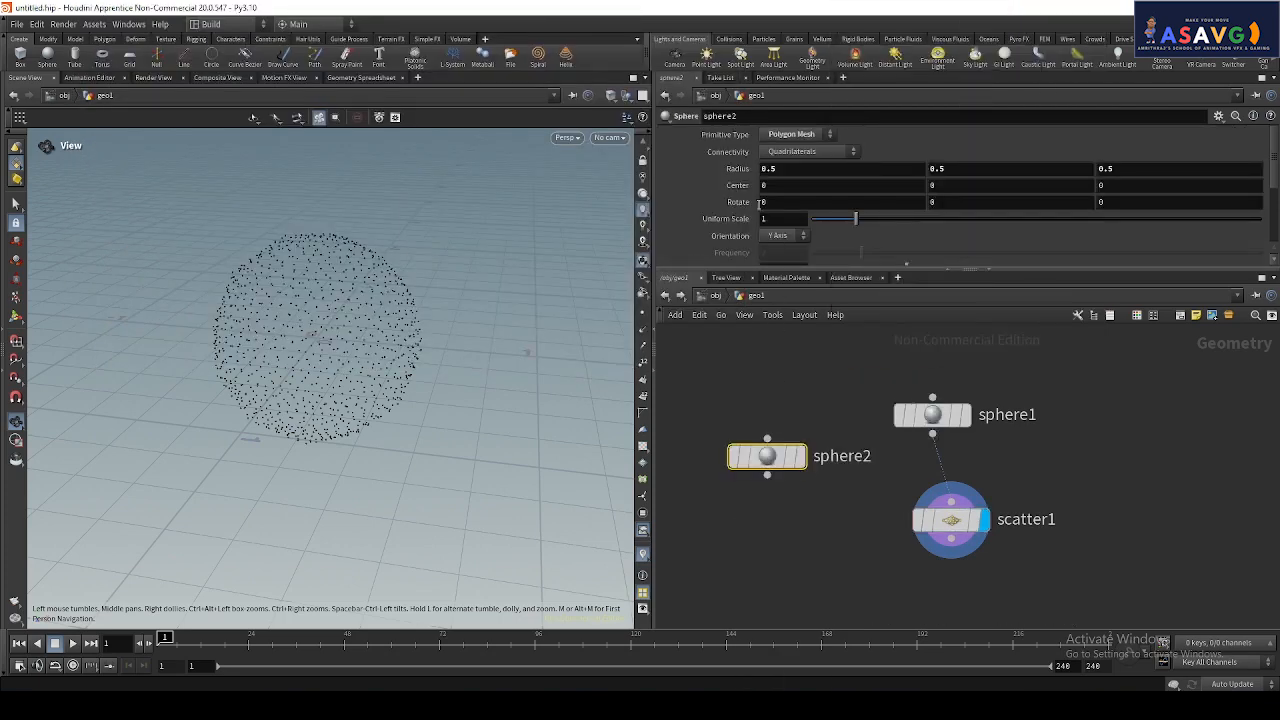
pyautogui.click(776, 140)
pyautogui.click(786, 151)
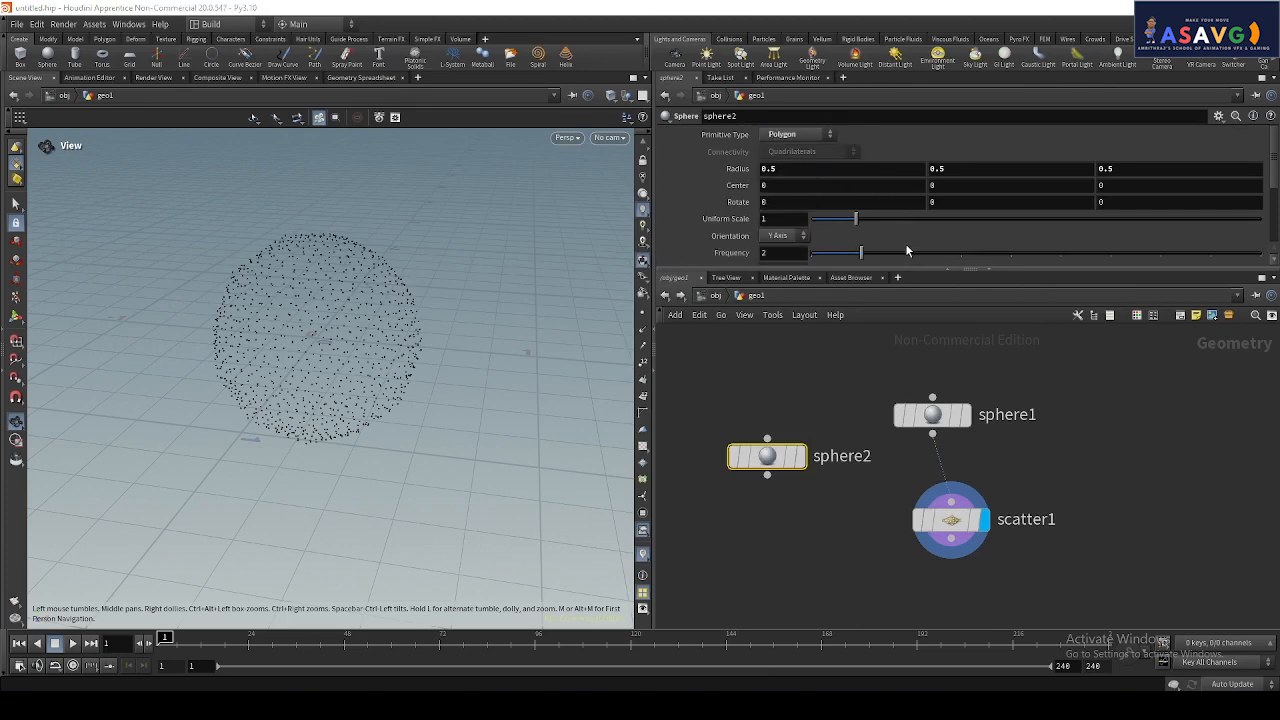
pyautogui.scroll(-1, 921, 238)
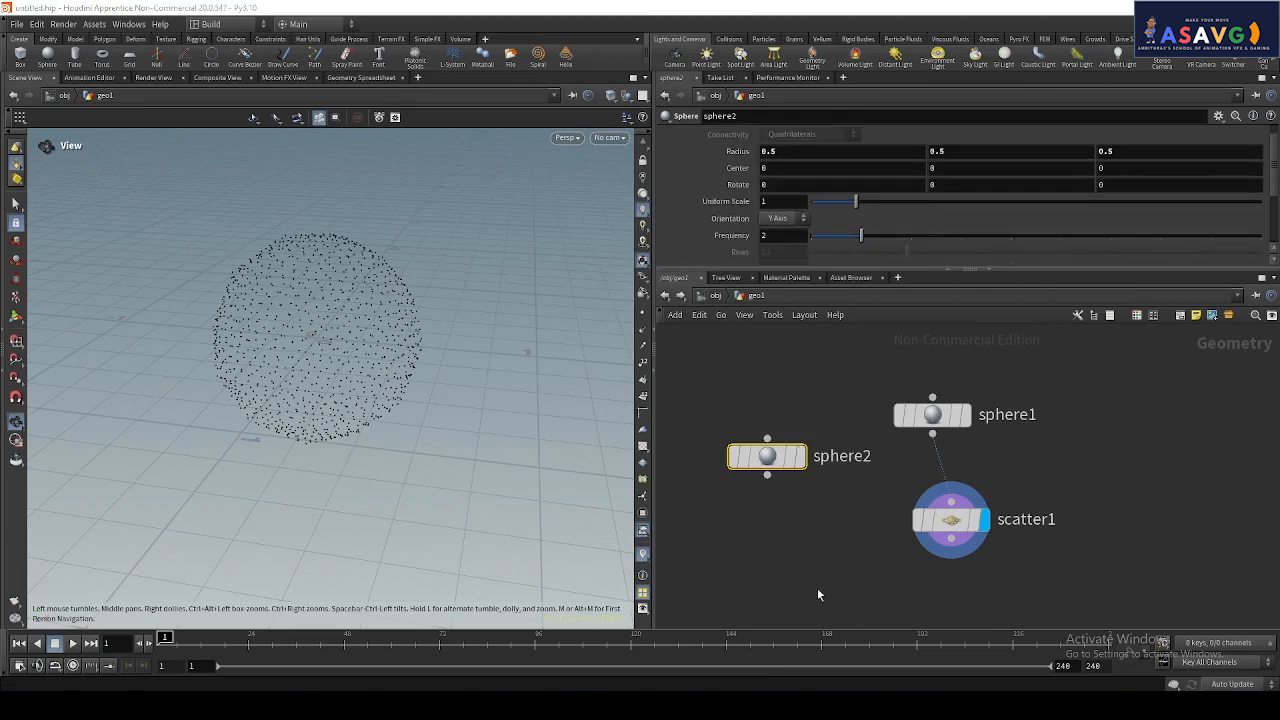
# - Add a Copy to Points node, wire sphere2 into its first input and scatter1 into its second, and display it
pyautogui.click(809, 561)
pyautogui.press('Tab')
pyautogui.write('cop')
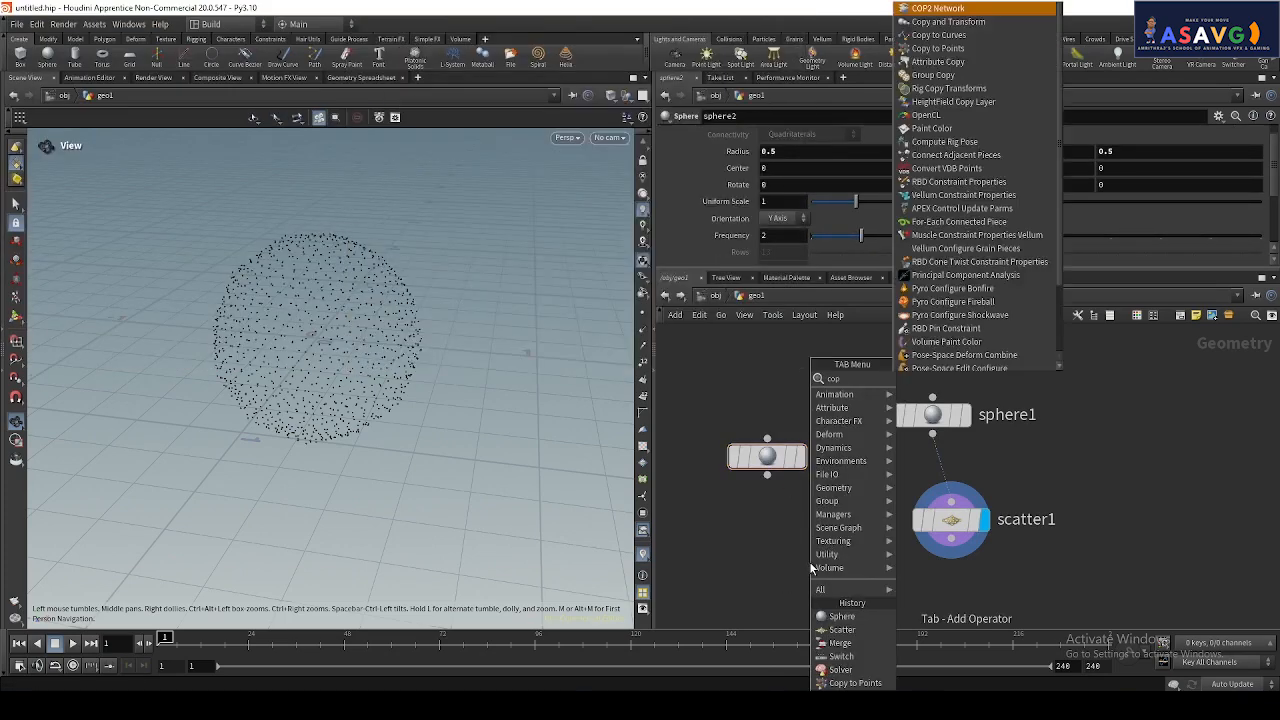
pyautogui.write('y')
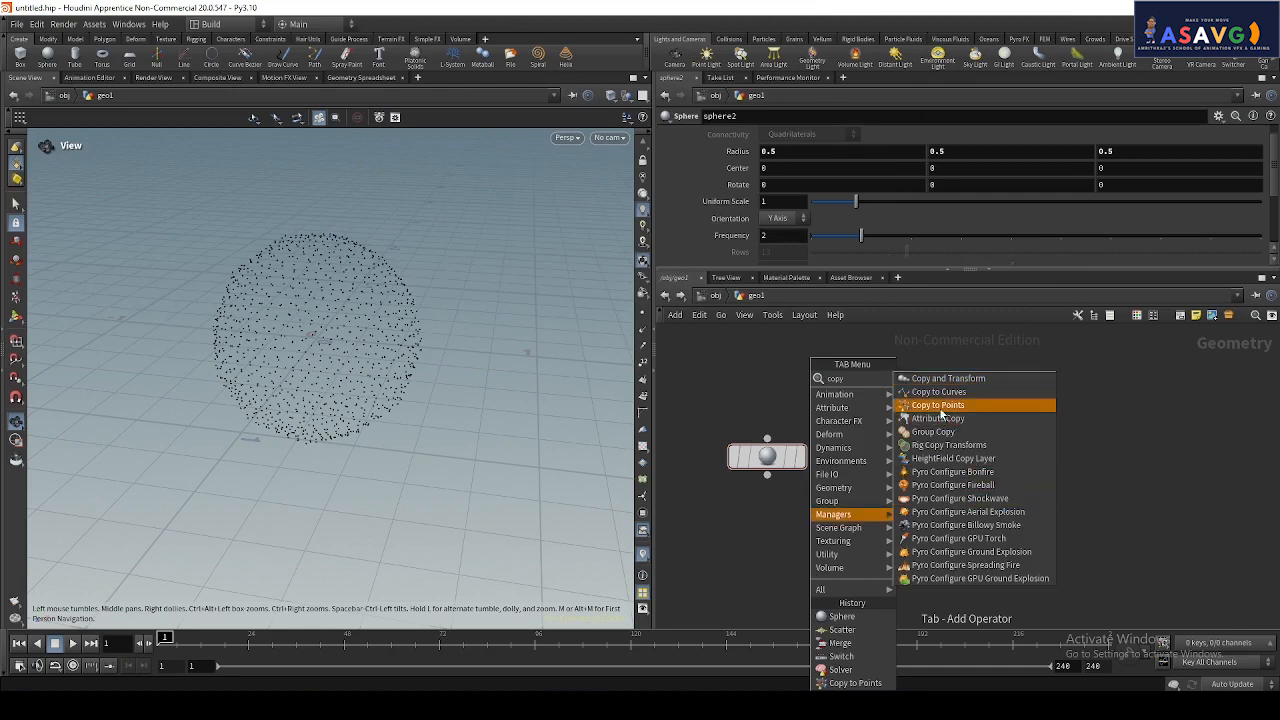
pyautogui.click(944, 412)
pyautogui.click(829, 608)
pyautogui.moveTo(953, 584); pyautogui.dragTo(979, 506, button='middle')
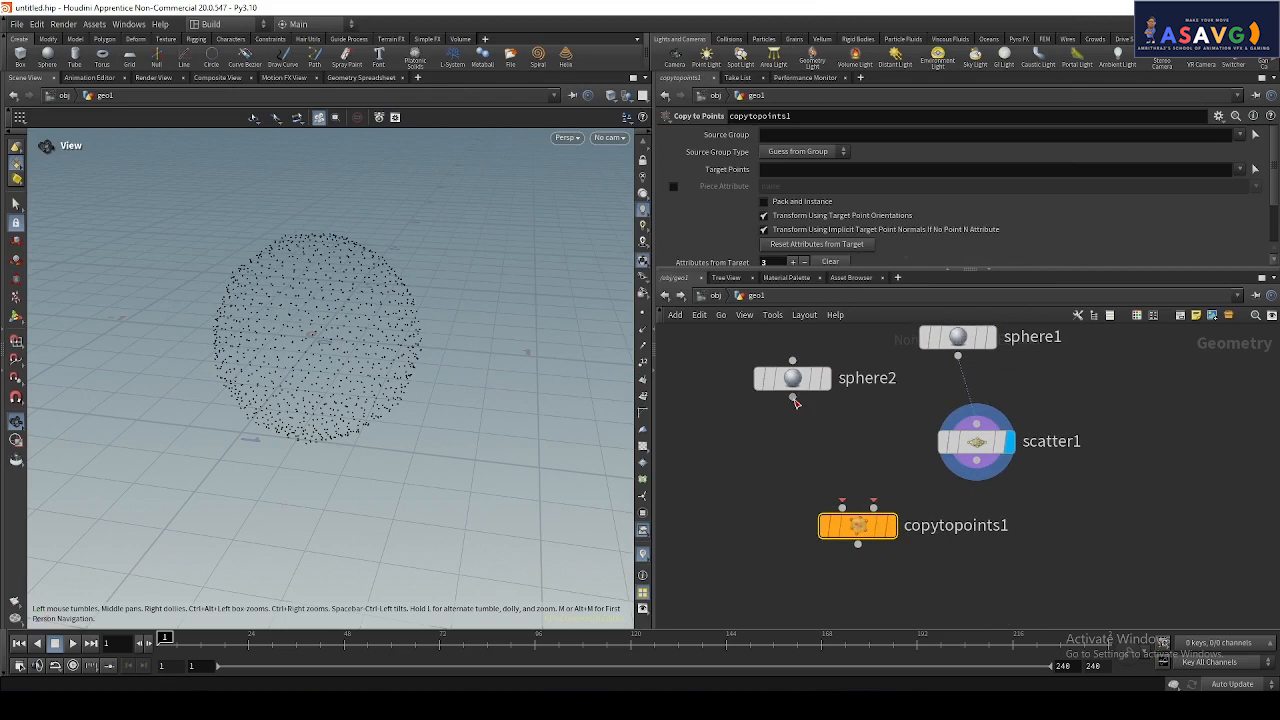
pyautogui.moveTo(793, 398); pyautogui.dragTo(842, 508)
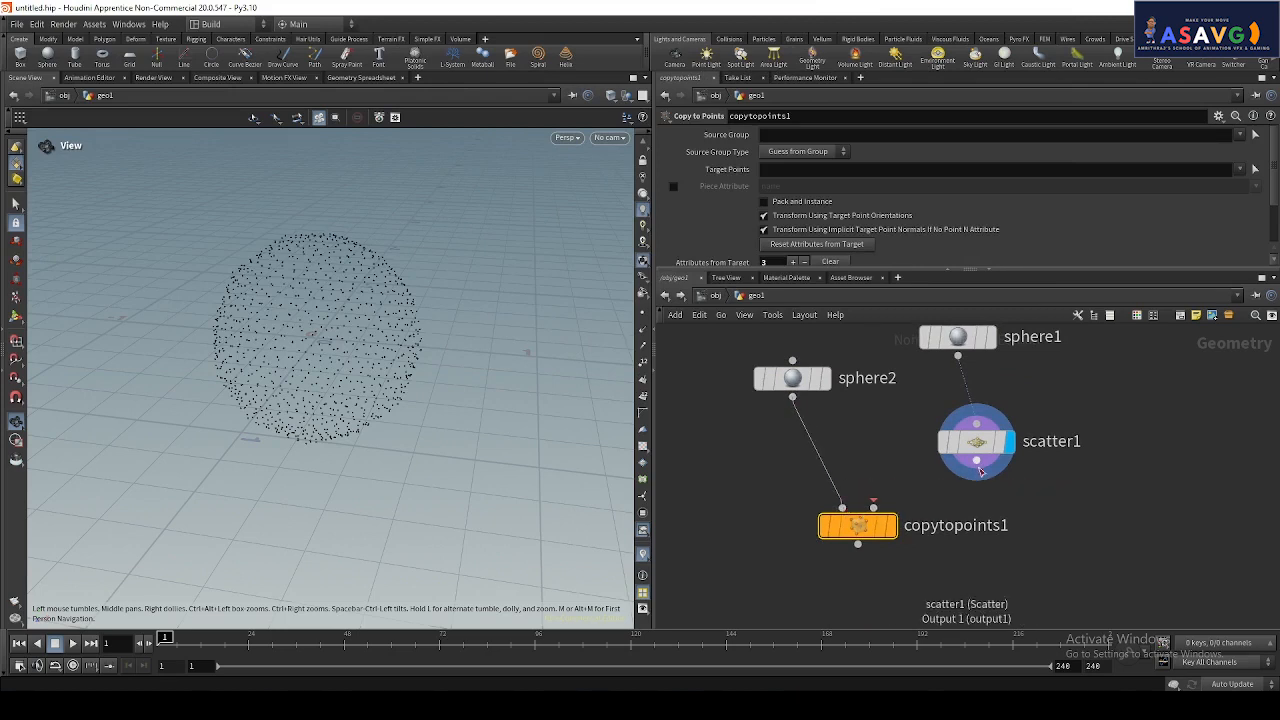
pyautogui.moveTo(976, 461); pyautogui.dragTo(896, 530)
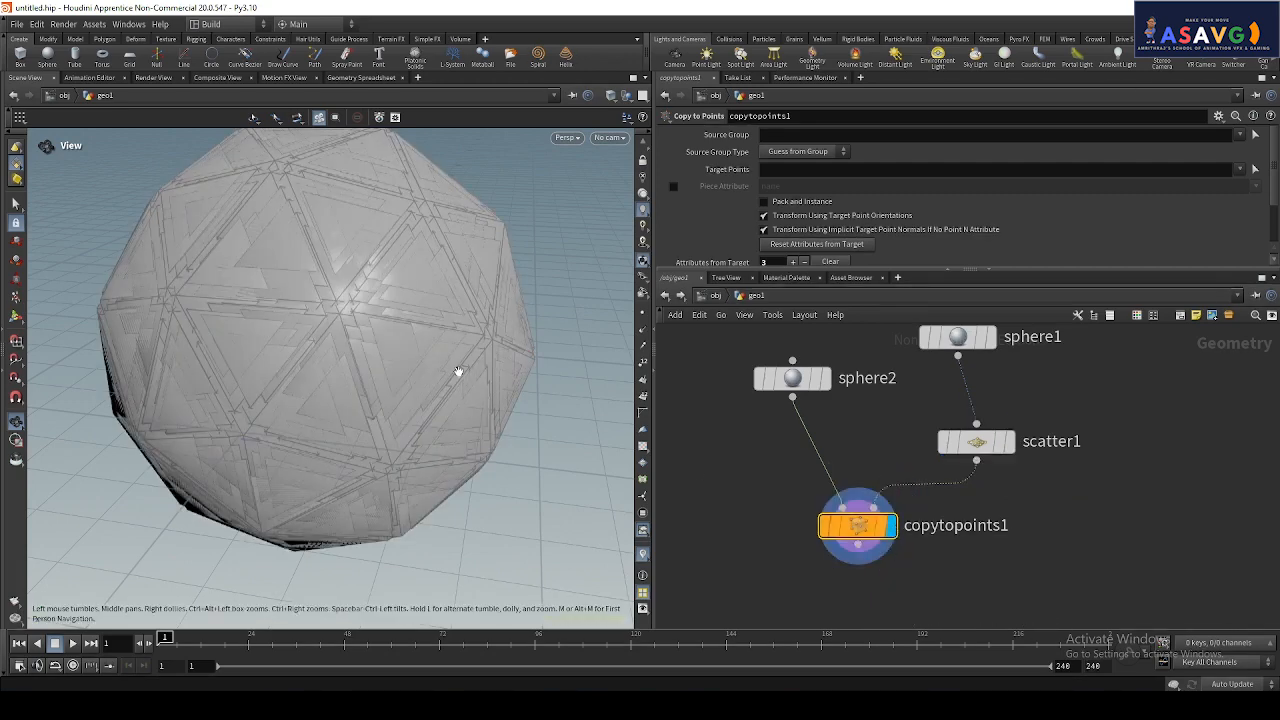
# - Set the Force Total Count of scatter1 to 65
pyautogui.scroll(-2, 457, 371)
pyautogui.moveTo(926, 460); pyautogui.dragTo(910, 502, button='middle')
pyautogui.click(964, 488)
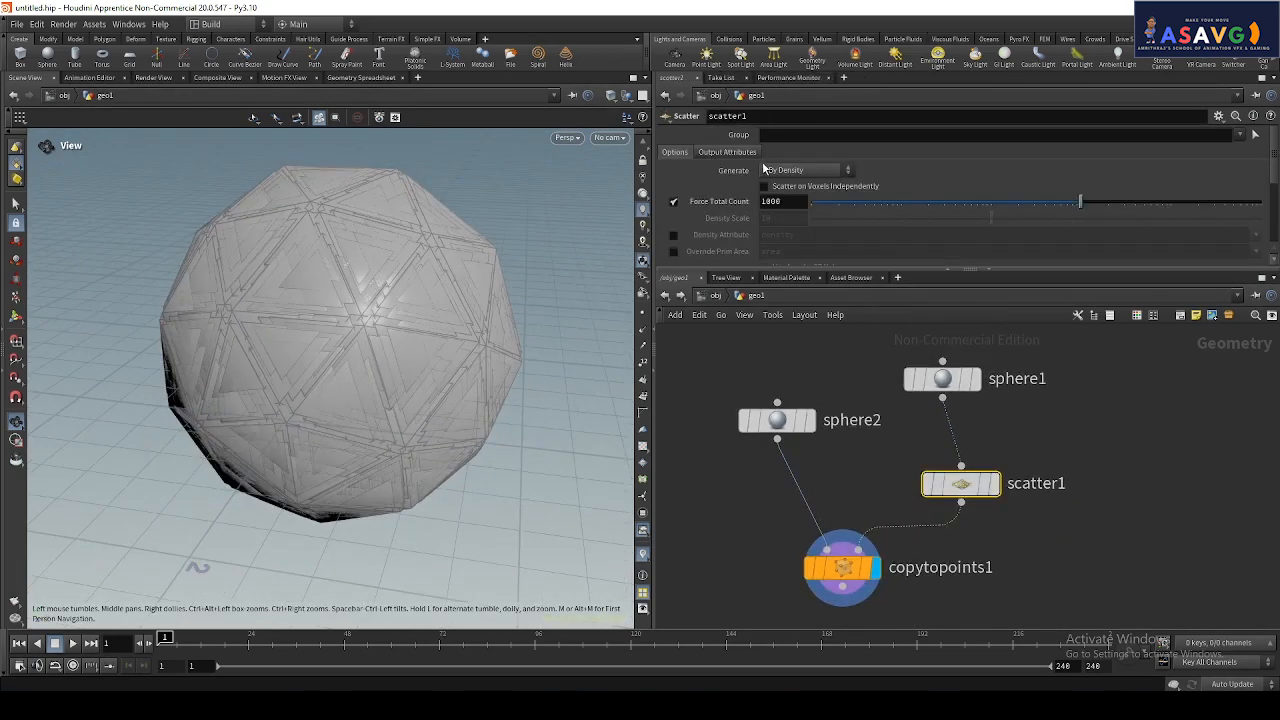
pyautogui.moveTo(444, 293); pyautogui.dragTo(470, 290)
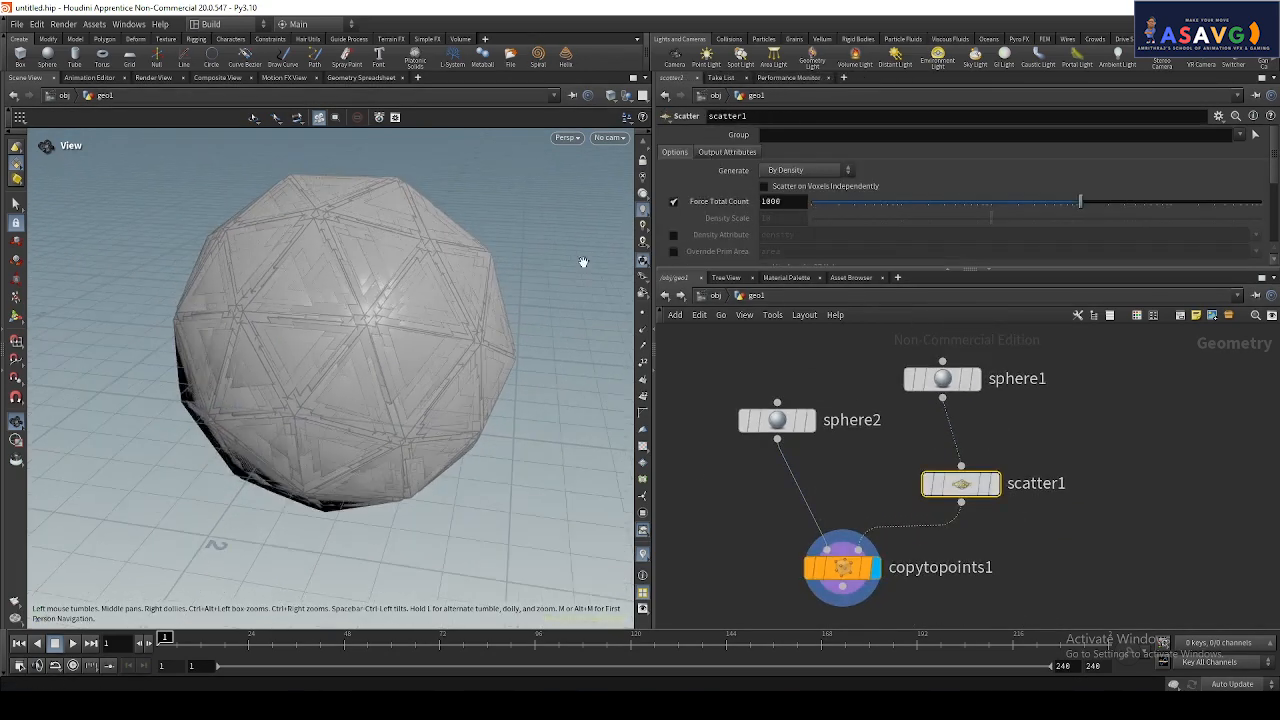
pyautogui.doubleClick(788, 205)
pyautogui.write('65')
pyautogui.press('Return')
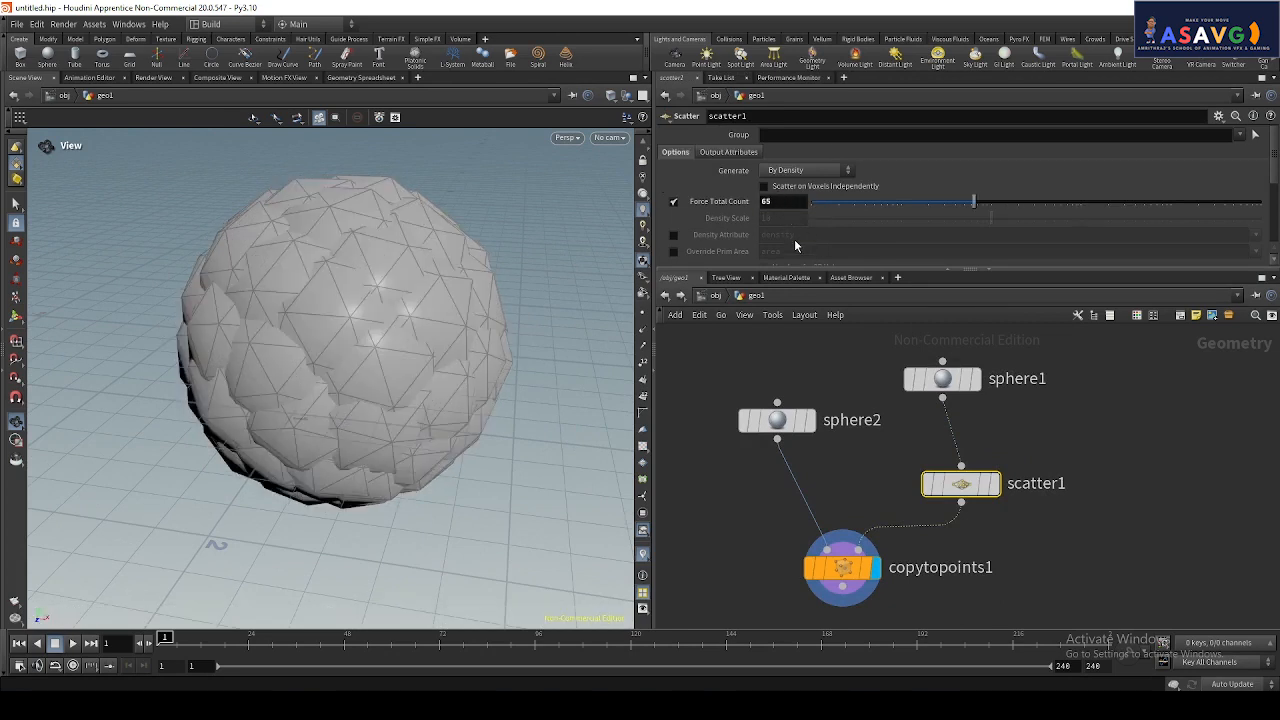
# - Set the uniform scale of sphere2 to 0.2
pyautogui.click(790, 432)
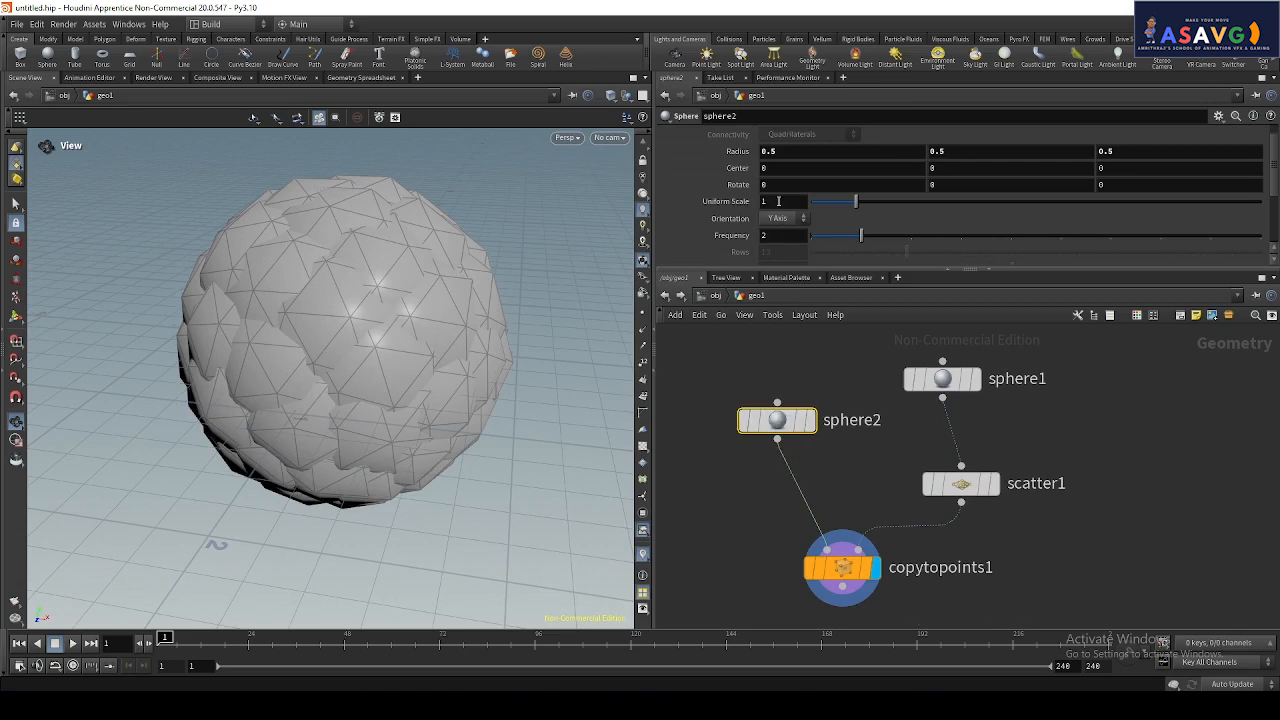
pyautogui.click(778, 201)
pyautogui.write('0.2')
pyautogui.press('Return')
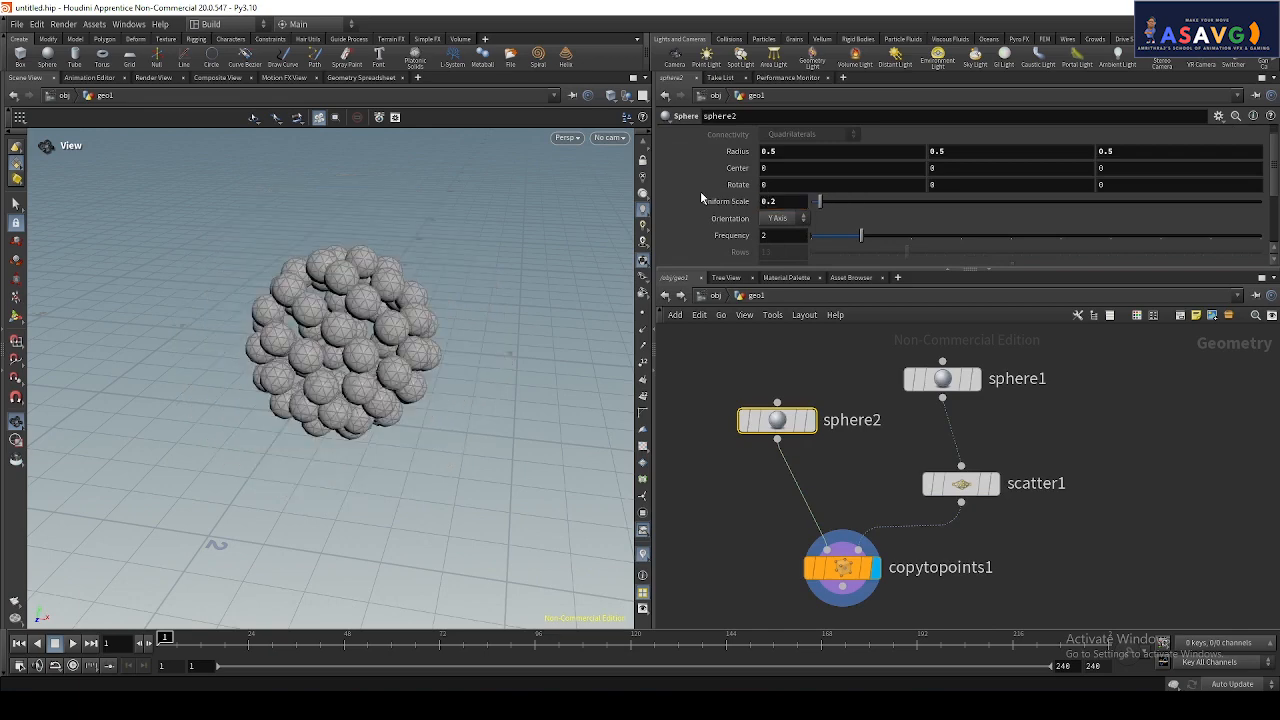
# - Set the uniform scale of sphere2 to 0.1
pyautogui.scroll(5, 428, 323)
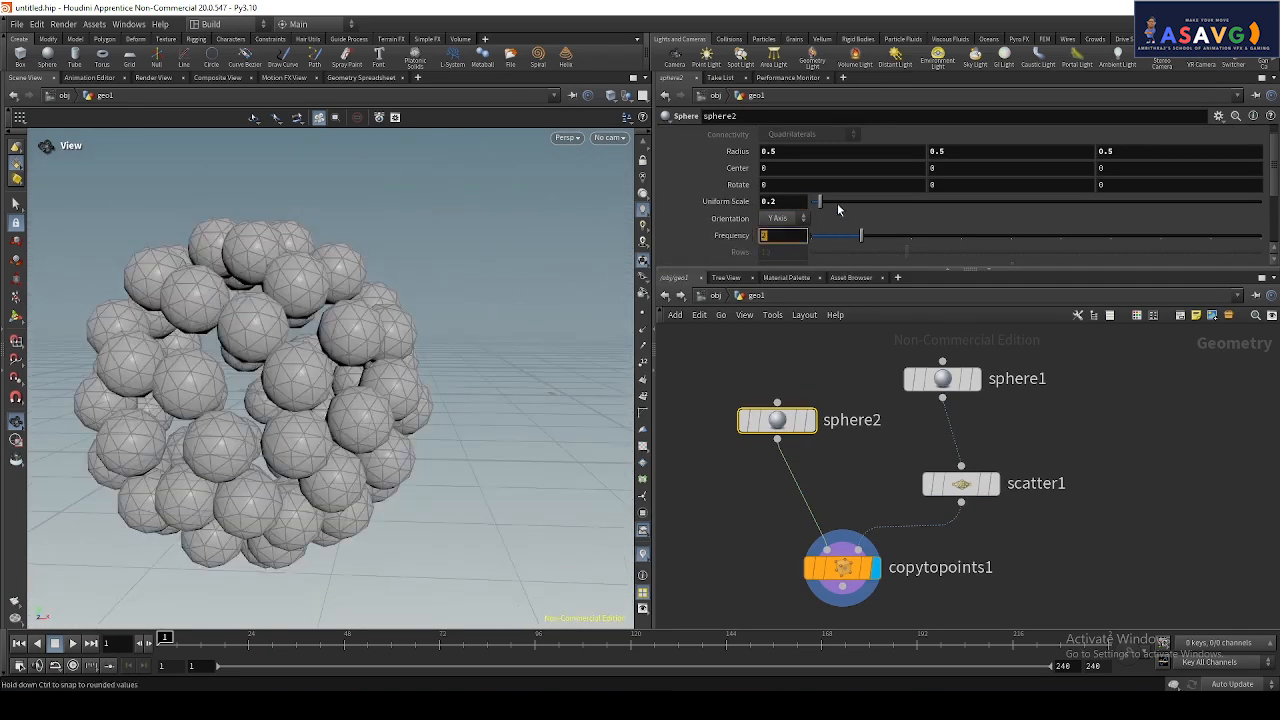
pyautogui.write('0.1')
pyautogui.press('Return')
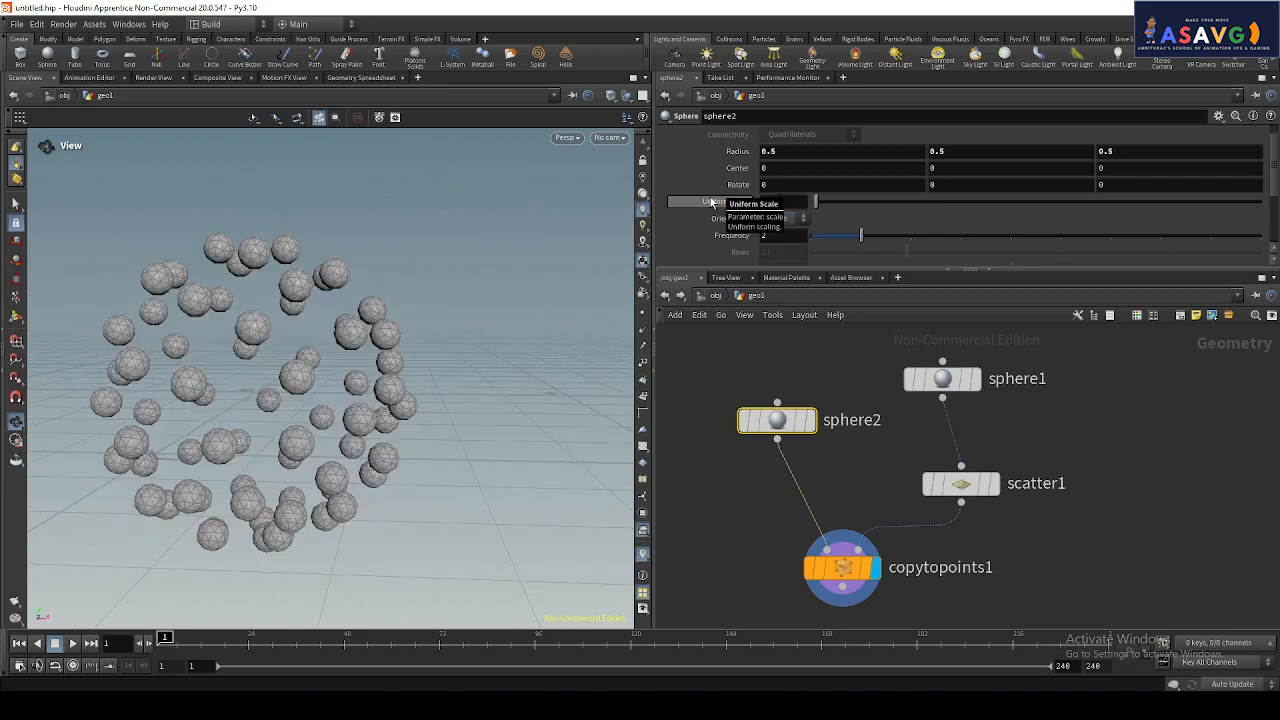
# - Display sphere1, scatter1 and sphere2 in turn, return the display to copytopoints1, and examine the copied spheres
pyautogui.scroll(-3, 1047, 456)
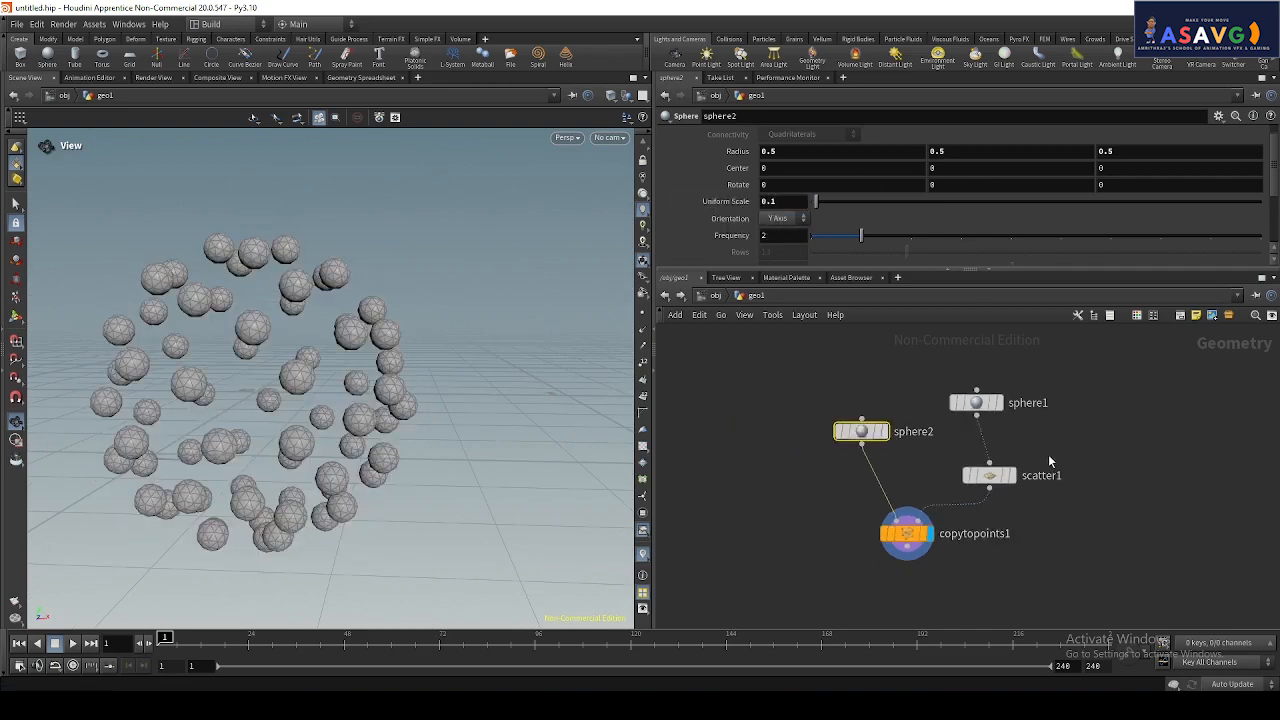
pyautogui.scroll(3, 984, 418)
pyautogui.click(1009, 400)
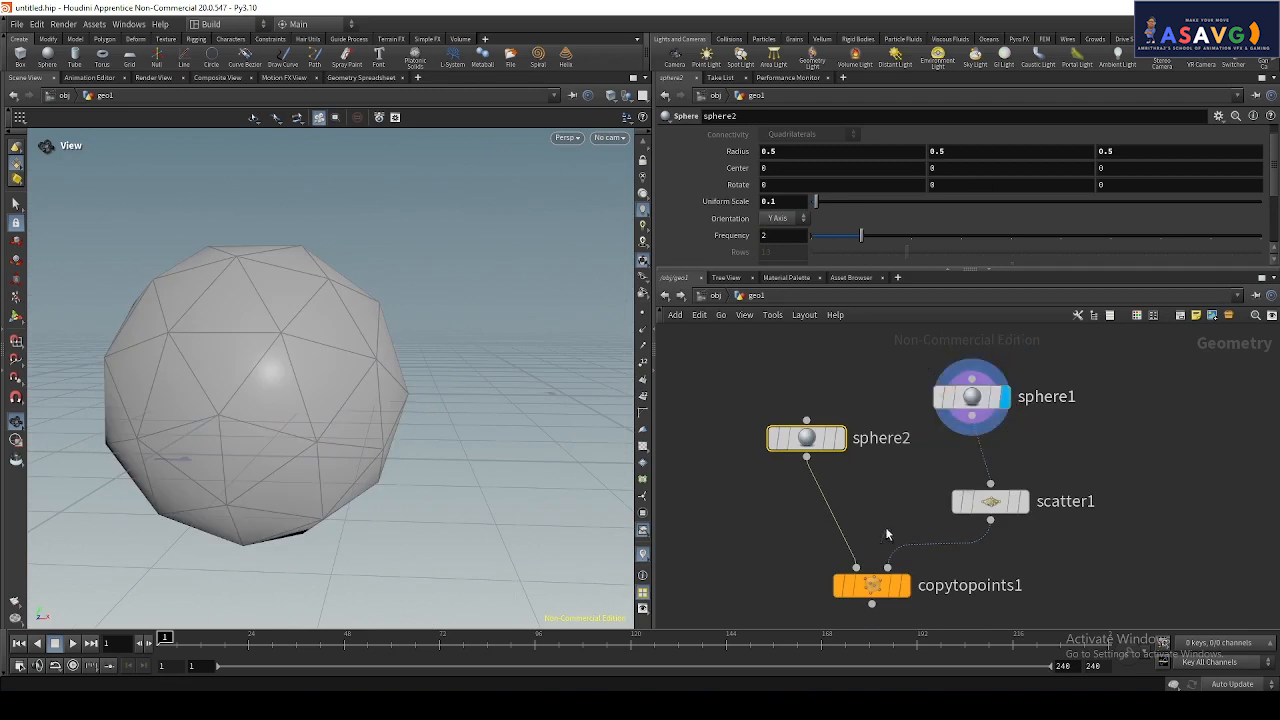
pyautogui.click(1024, 501)
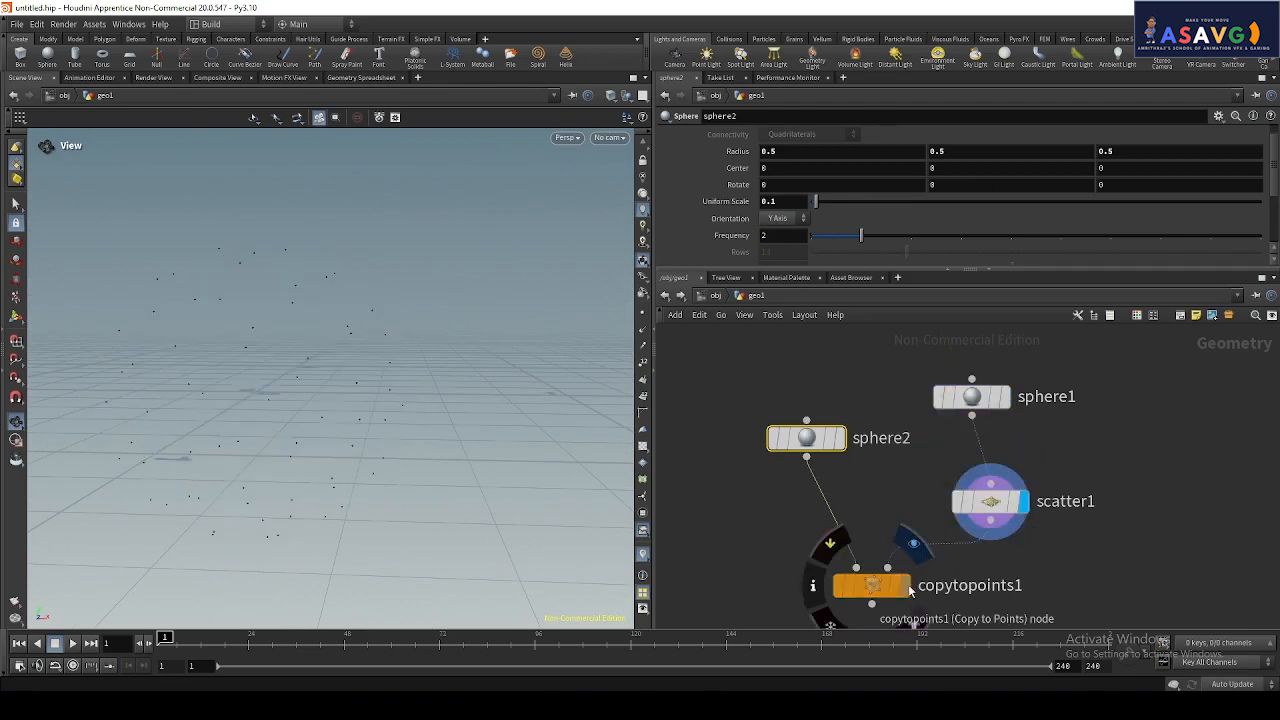
pyautogui.click(839, 438)
pyautogui.moveTo(878, 492); pyautogui.dragTo(888, 428, button='middle')
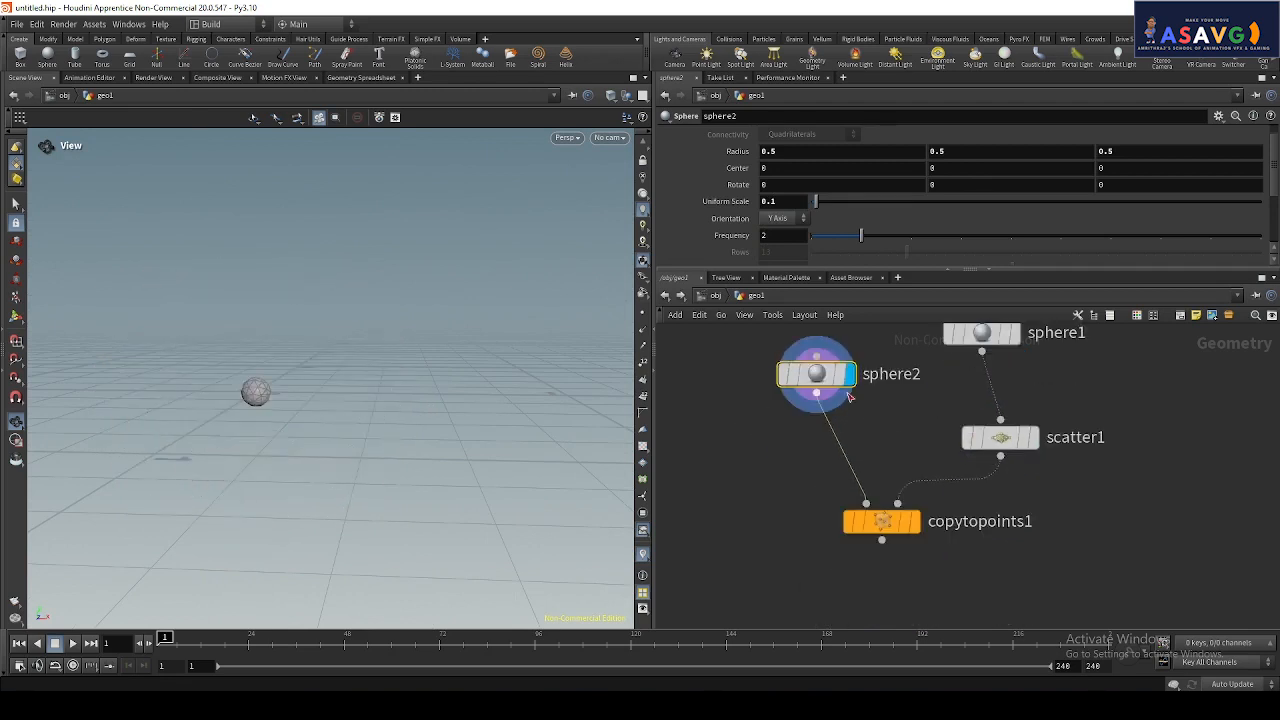
pyautogui.click(916, 521)
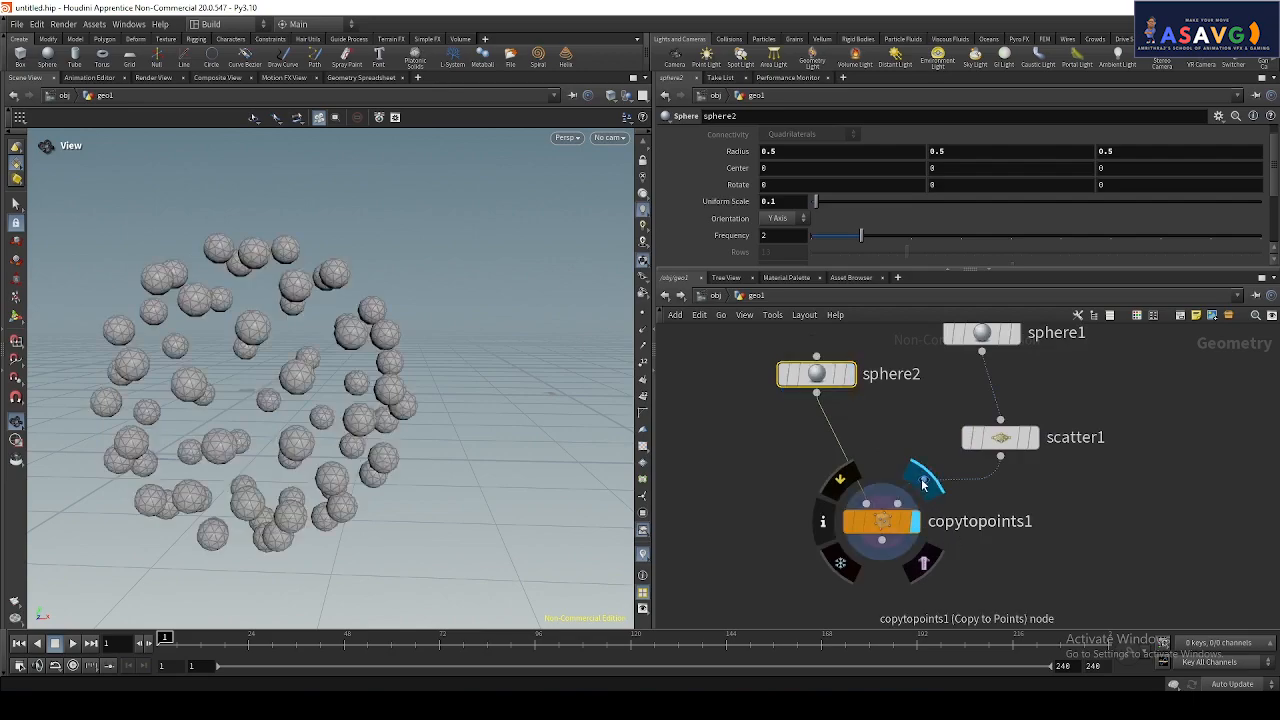
pyautogui.scroll(-1, 922, 480)
pyautogui.moveTo(388, 365); pyautogui.dragTo(580, 366)
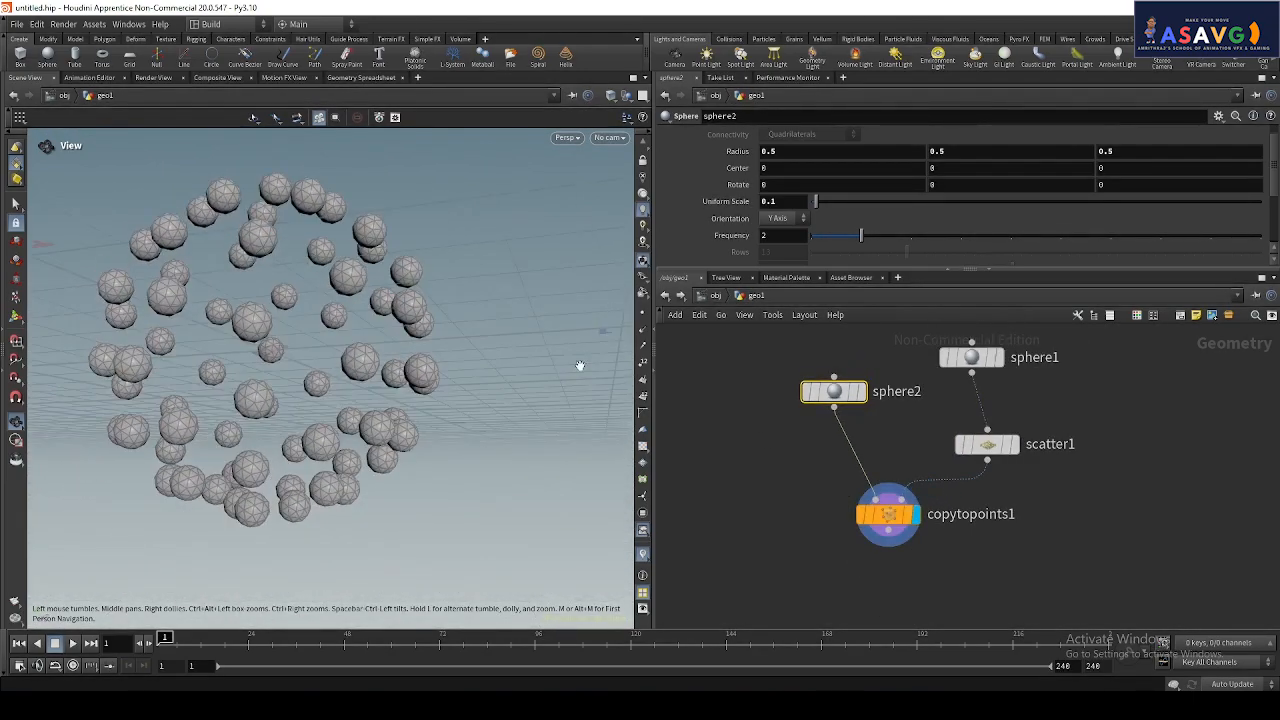
# - Add a Solver node beside the scatter chain and wire sphere1 into its first input
pyautogui.moveTo(942, 529); pyautogui.dragTo(907, 512, button='middle')
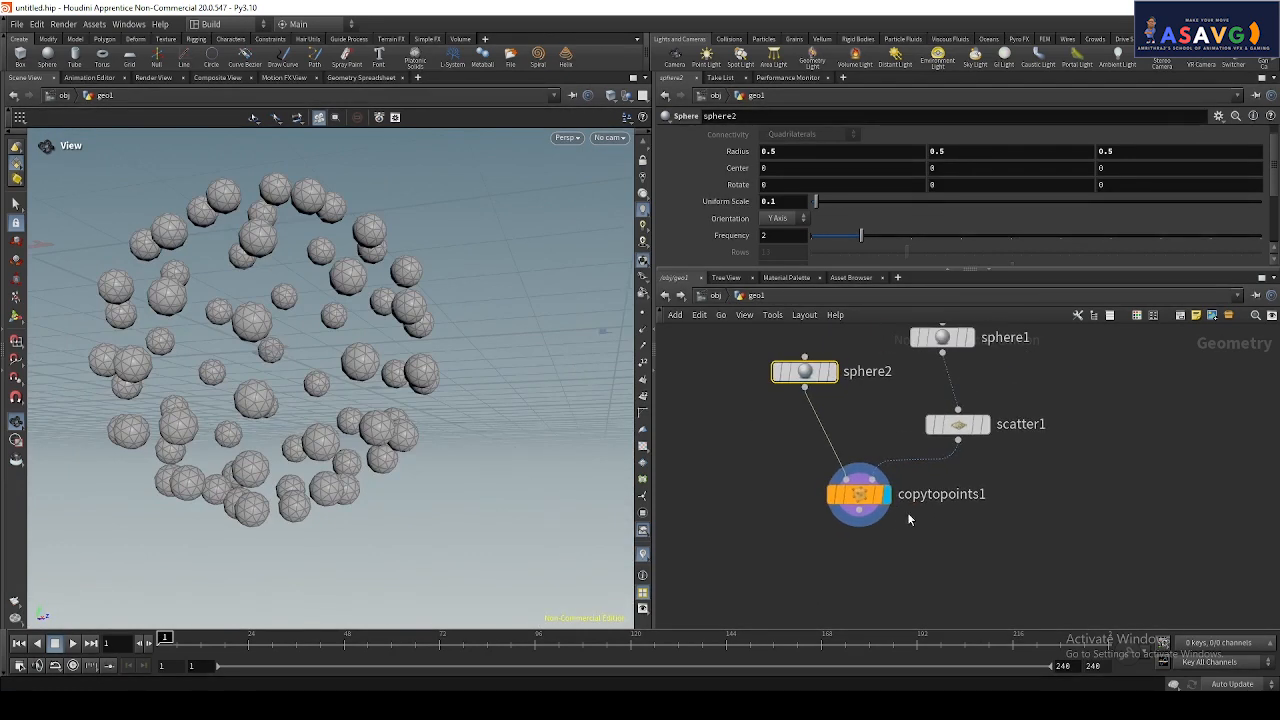
pyautogui.moveTo(976, 372)
pyautogui.moveTo(1046, 403); pyautogui.dragTo(1044, 467, button='middle')
pyautogui.press('Tab')
pyautogui.write('solver')
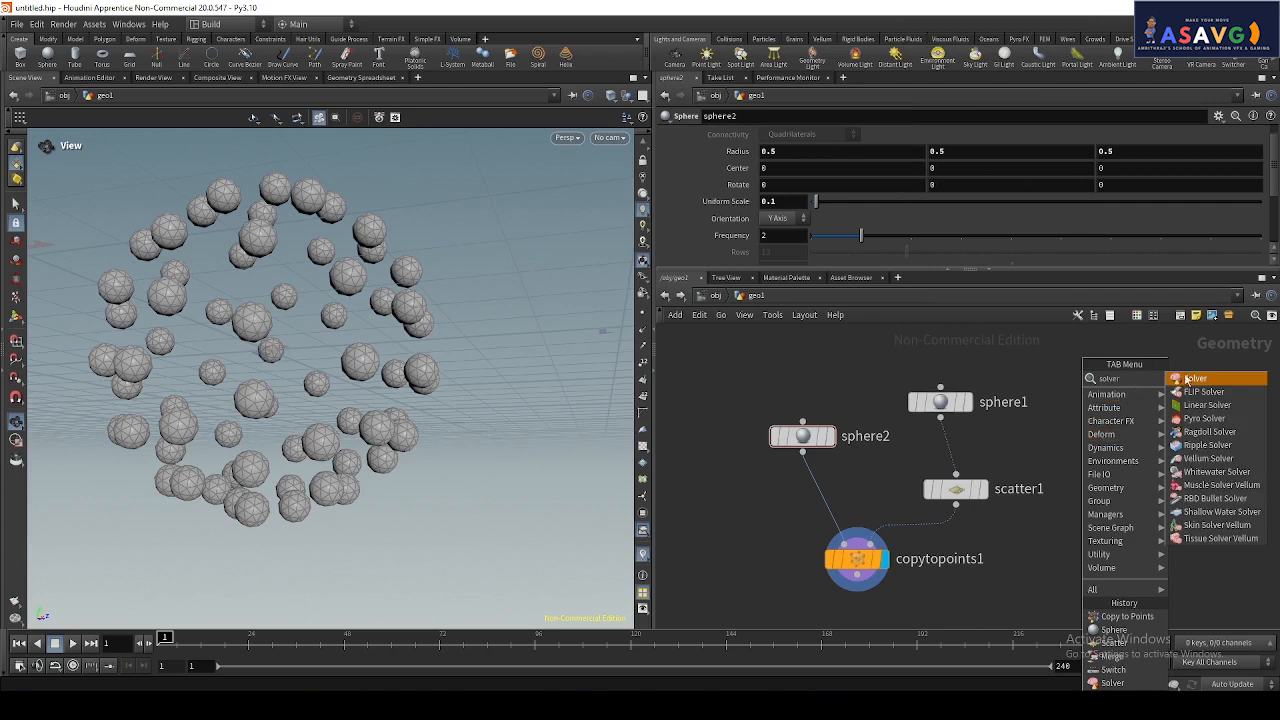
pyautogui.press('Return')
pyautogui.click(1055, 452)
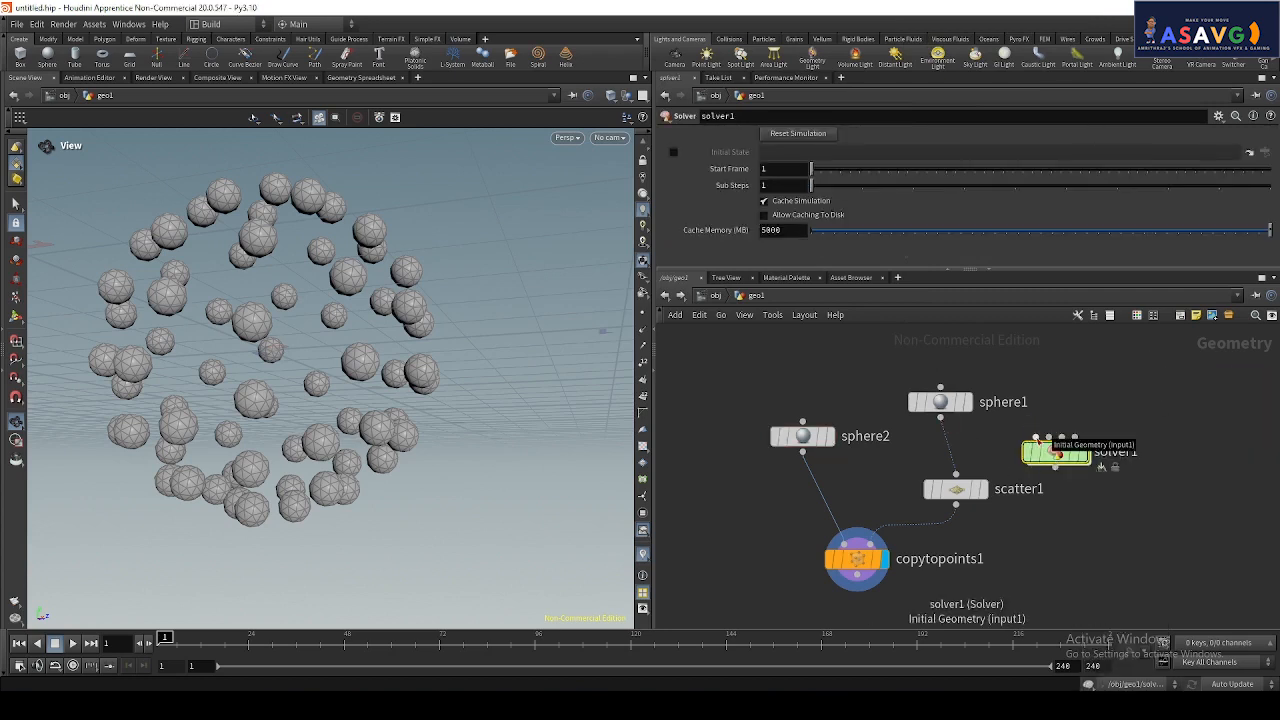
pyautogui.moveTo(941, 418); pyautogui.dragTo(1036, 438)
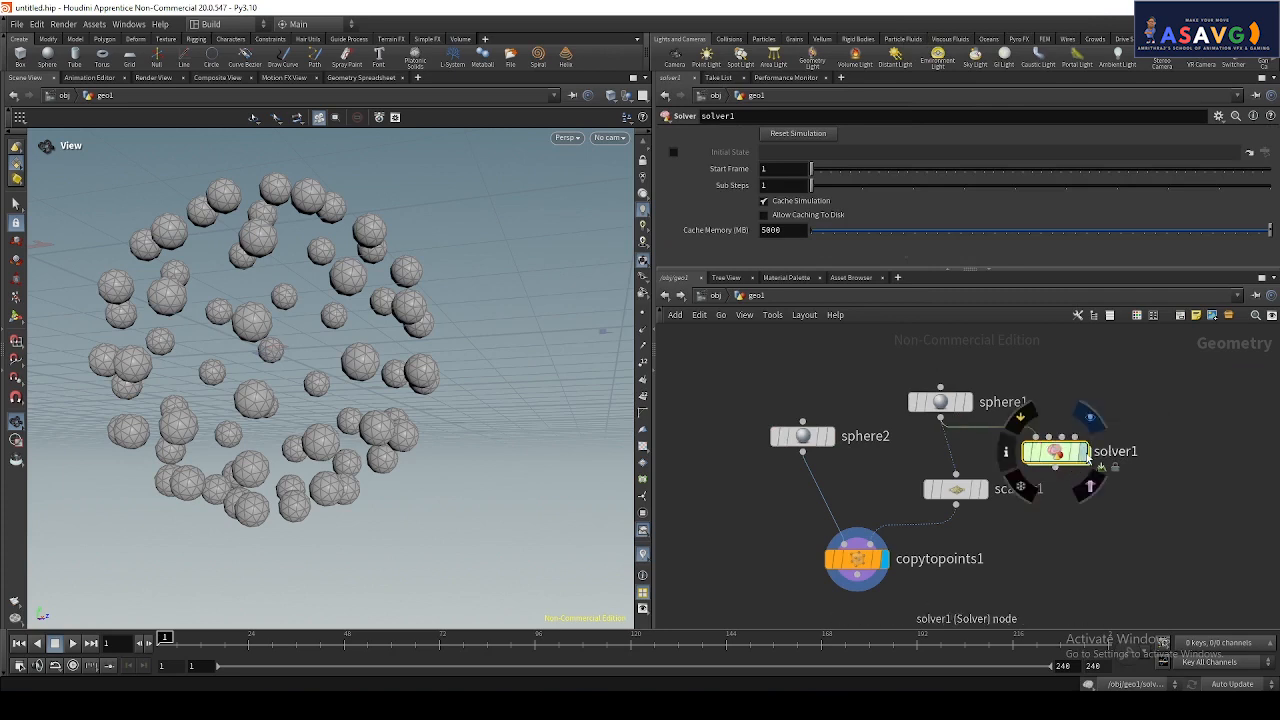
# - Display solver1, compare it with the output of scatter1, and set the display back on solver1
pyautogui.click(1086, 458)
pyautogui.scroll(-2, 1062, 468)
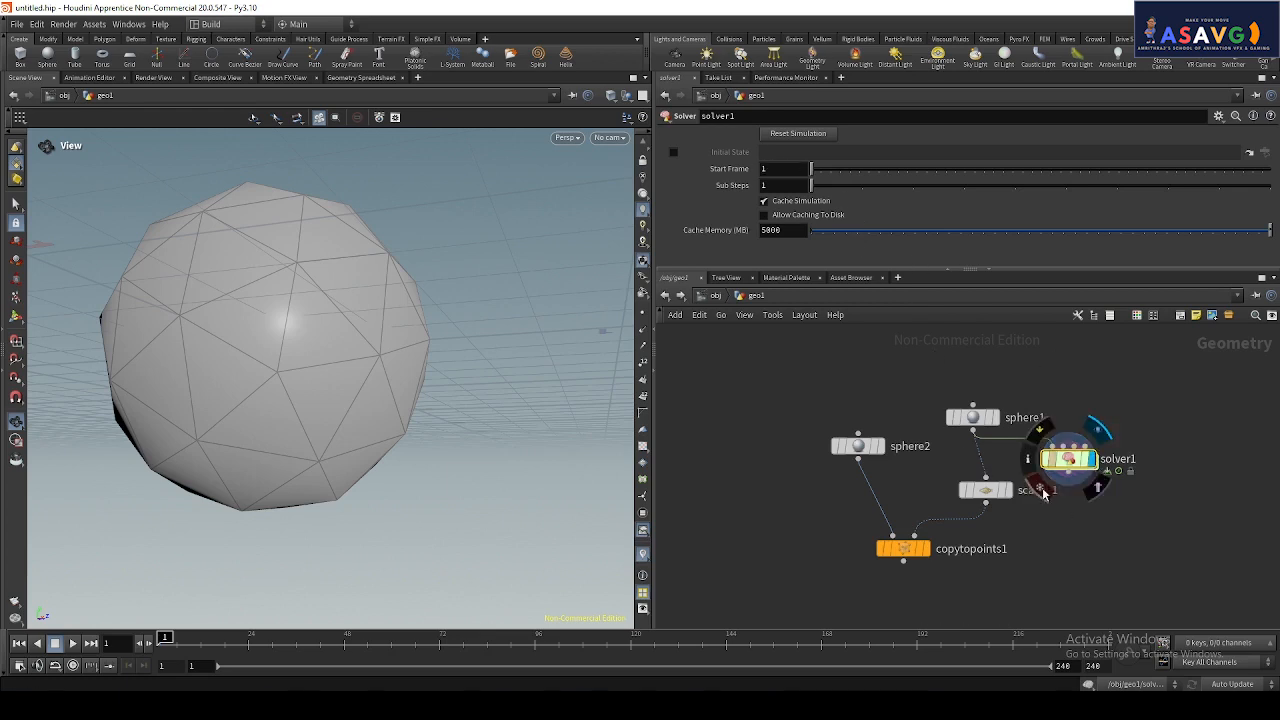
pyautogui.click(1009, 491)
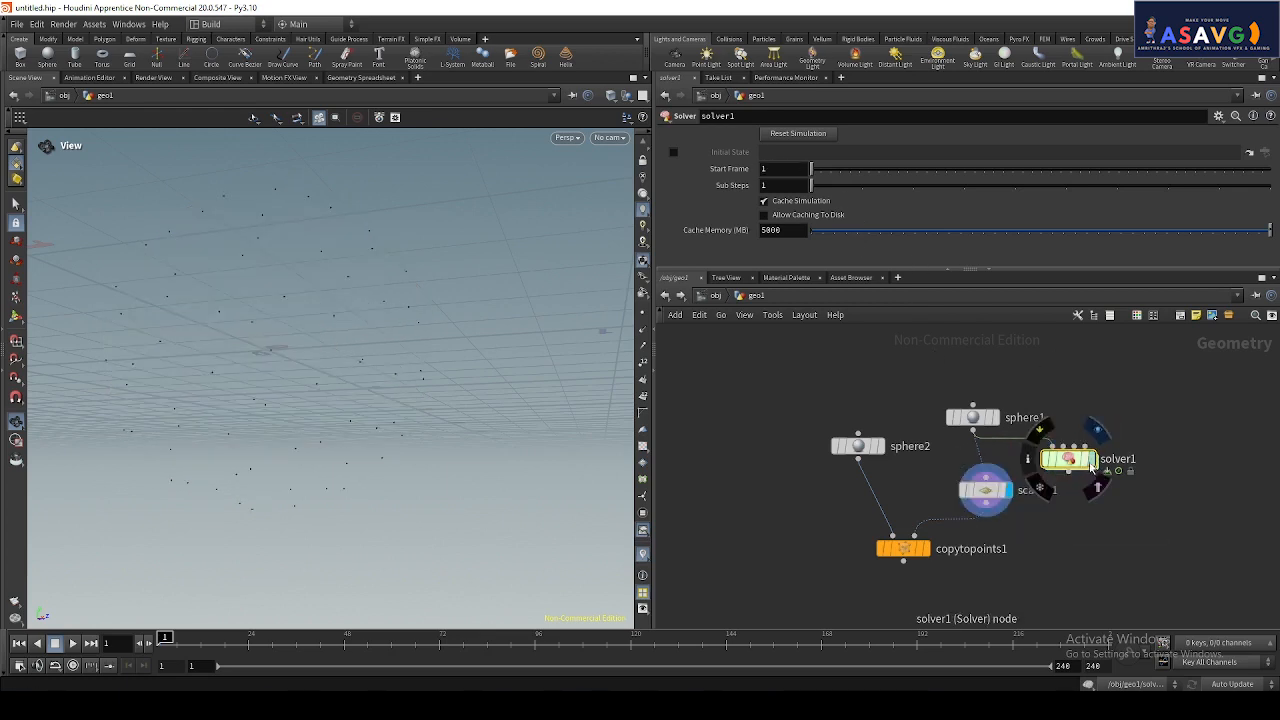
pyautogui.click(1092, 461)
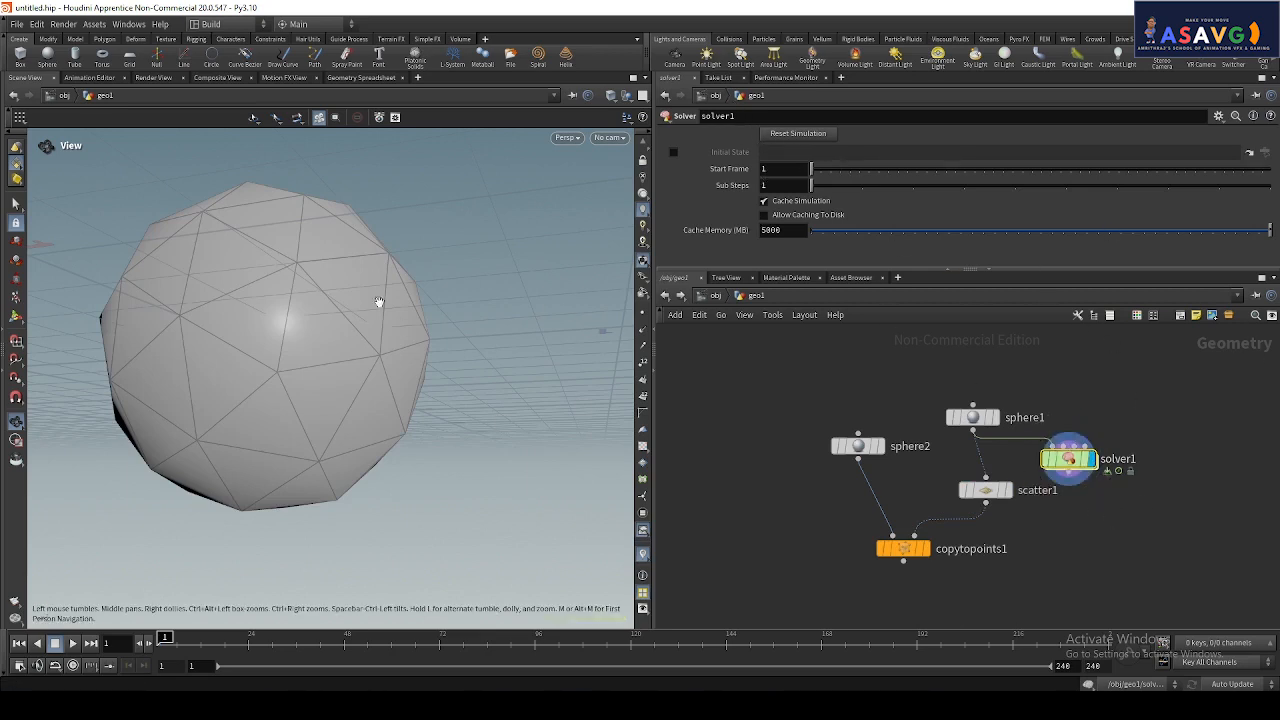
# - Enter the network inside solver1 and examine its Prev_Frame, Input and OUT nodes, including the node info of Input_2
pyautogui.doubleClick(1067, 462)
pyautogui.scroll(-2, 893, 468)
pyautogui.scroll(2, 870, 425)
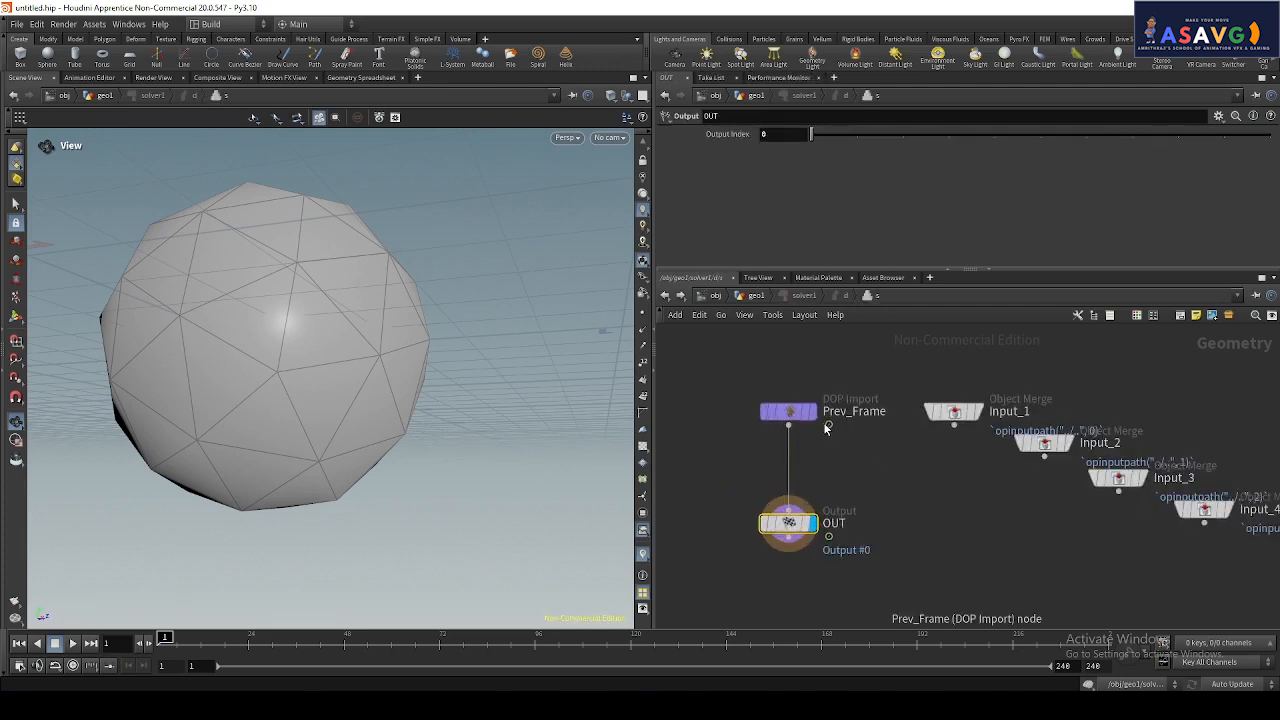
pyautogui.moveTo(886, 433); pyautogui.dragTo(852, 425, button='middle')
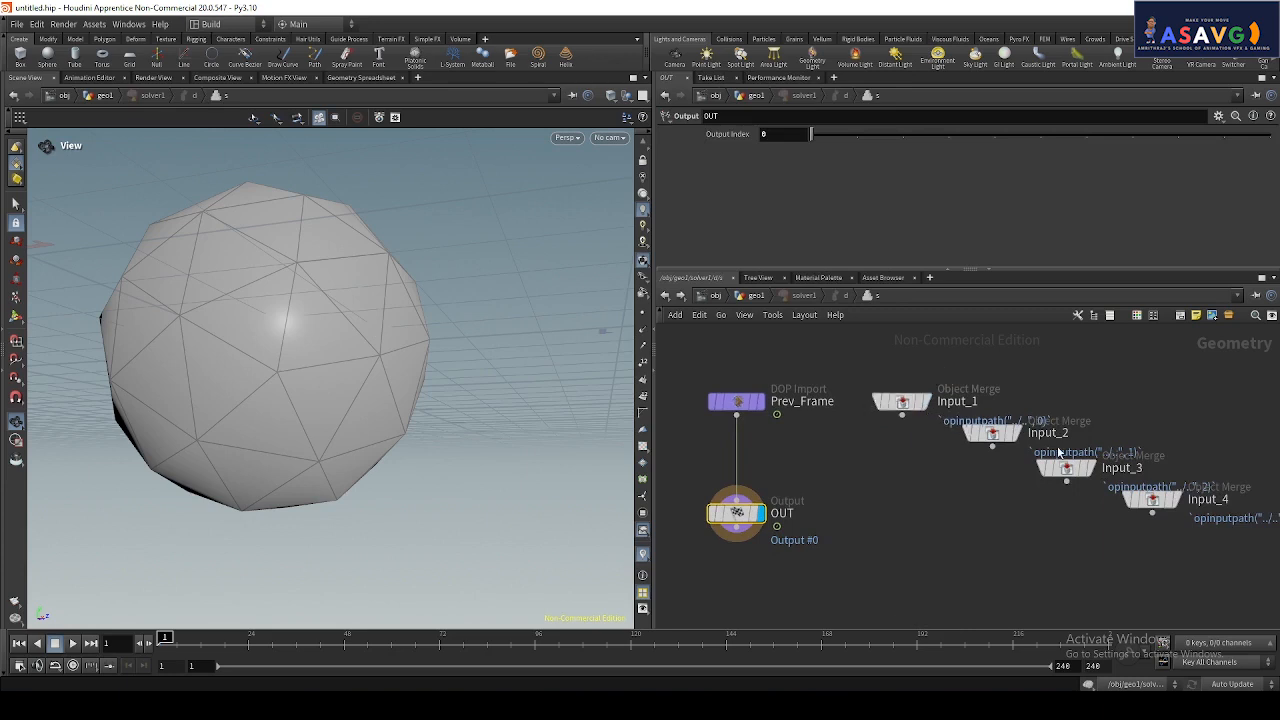
pyautogui.moveTo(1057, 452); pyautogui.dragTo(994, 421, button='middle')
pyautogui.middleClick(944, 418)
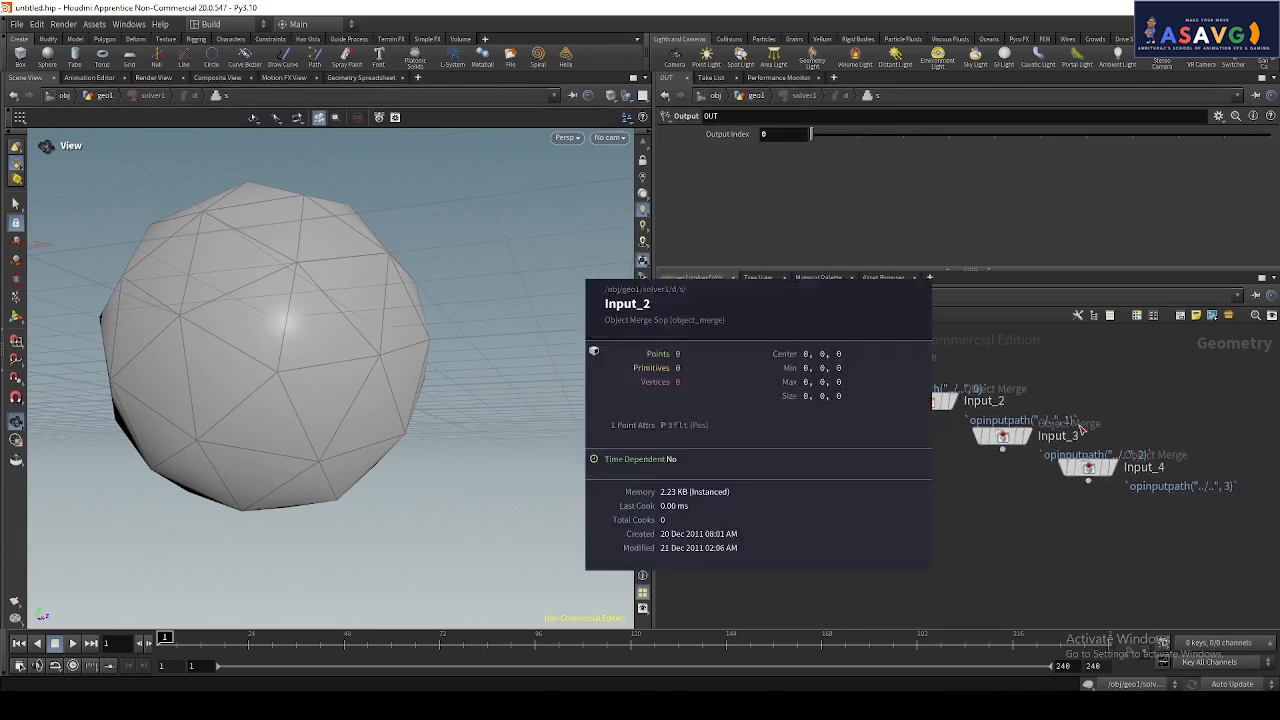
pyautogui.click(998, 514)
pyautogui.moveTo(1031, 486); pyautogui.dragTo(1181, 517, button='middle')
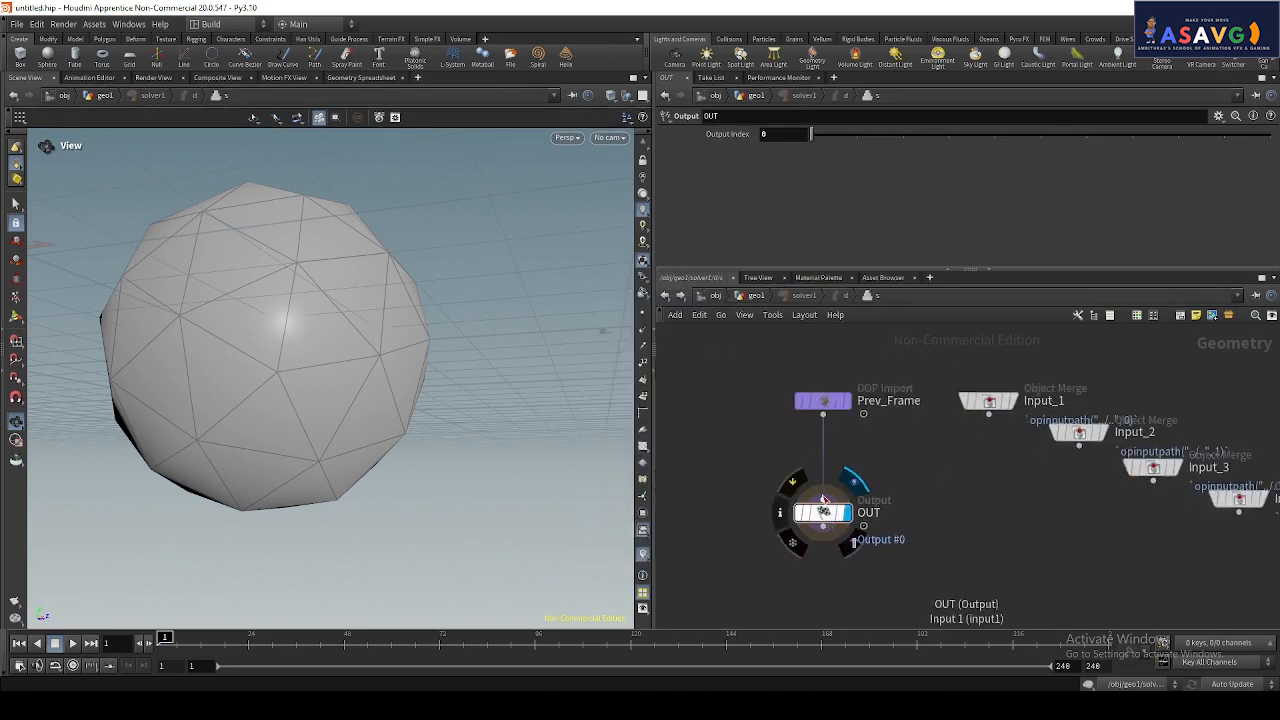
# - Disconnect OUT from Prev_Frame and place it lower in the network to make room between them
pyautogui.moveTo(823, 513); pyautogui.dragTo(891, 573)
pyautogui.moveTo(886, 472); pyautogui.dragTo(875, 479, button='middle')
pyautogui.moveTo(880, 579); pyautogui.dragTo(820, 605)
pyautogui.moveTo(870, 500); pyautogui.dragTo(897, 481, button='middle')
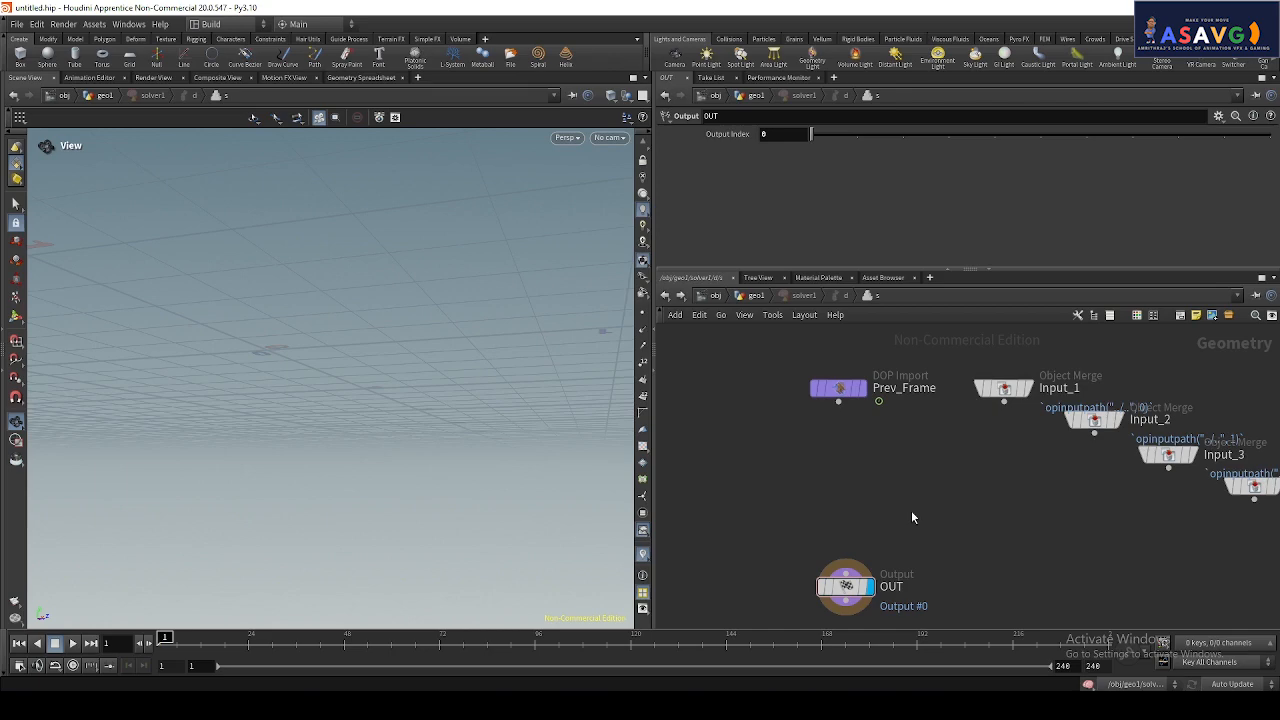
# - Add a Switch node above OUT, wire Prev_Frame and Input_1 into it in that order, and display it
pyautogui.press('Tab')
pyautogui.write('sw')
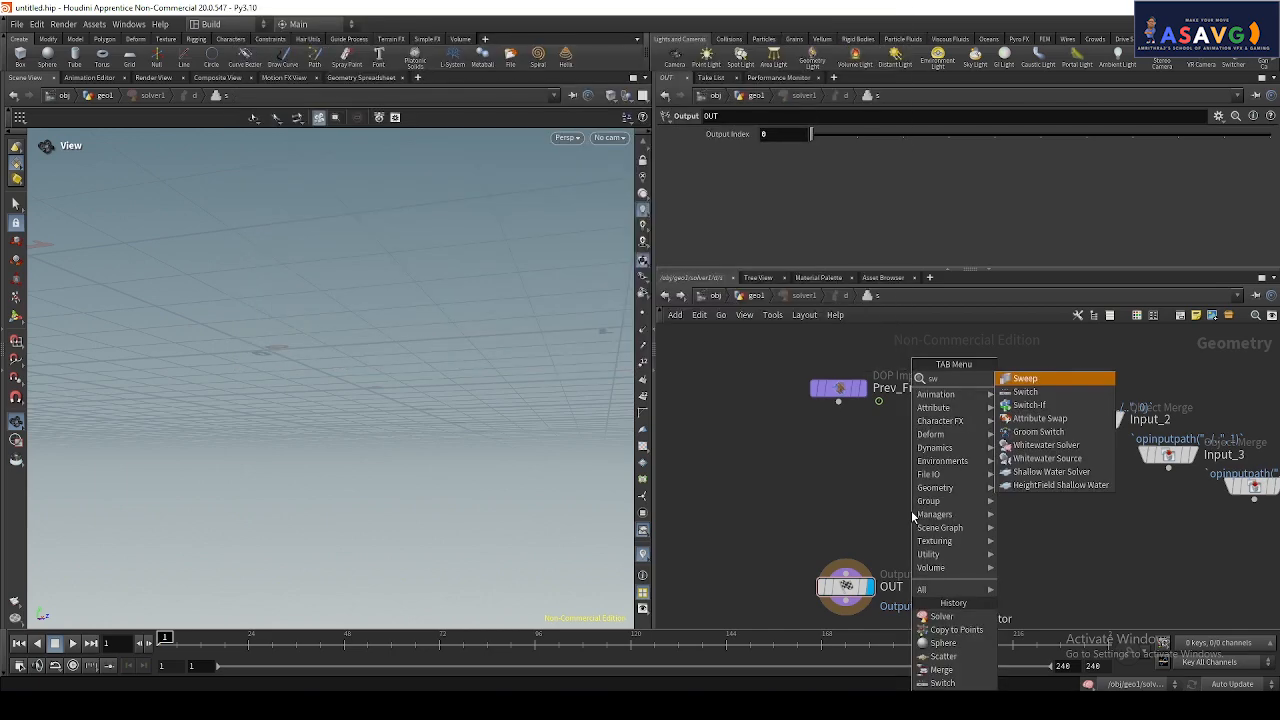
pyautogui.click(1025, 391)
pyautogui.click(942, 496)
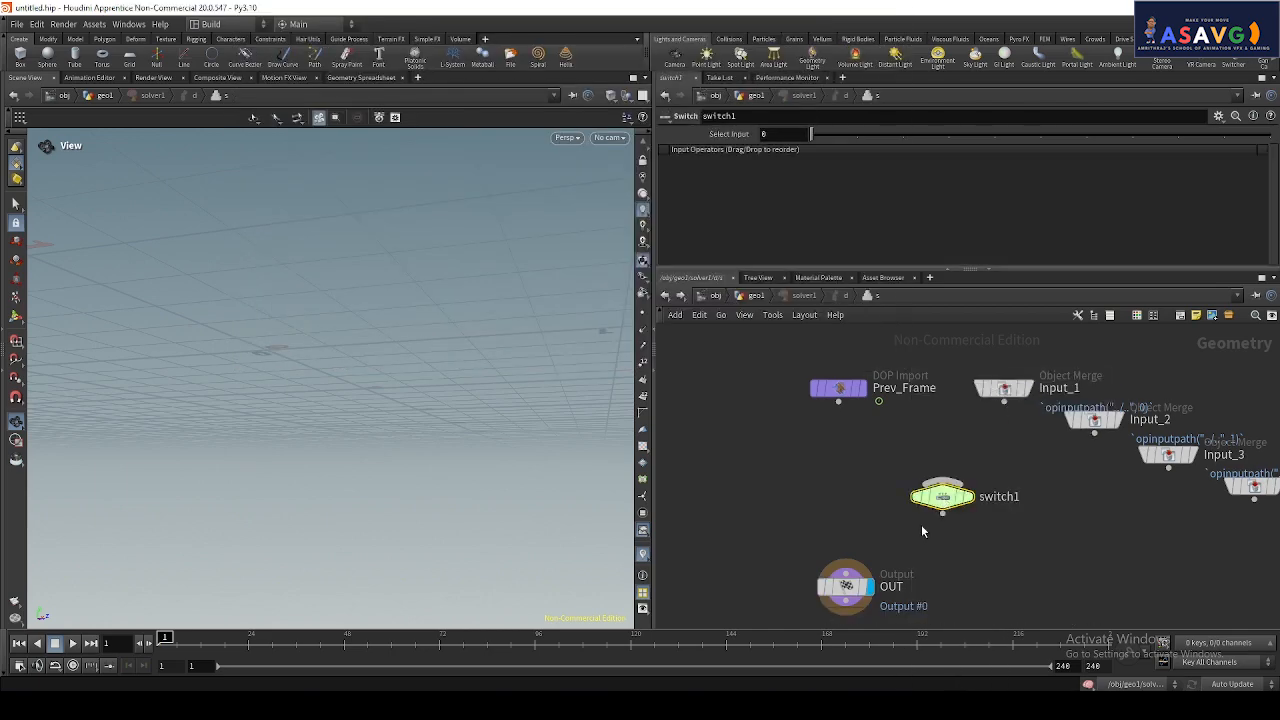
pyautogui.moveTo(940, 497); pyautogui.dragTo(901, 497)
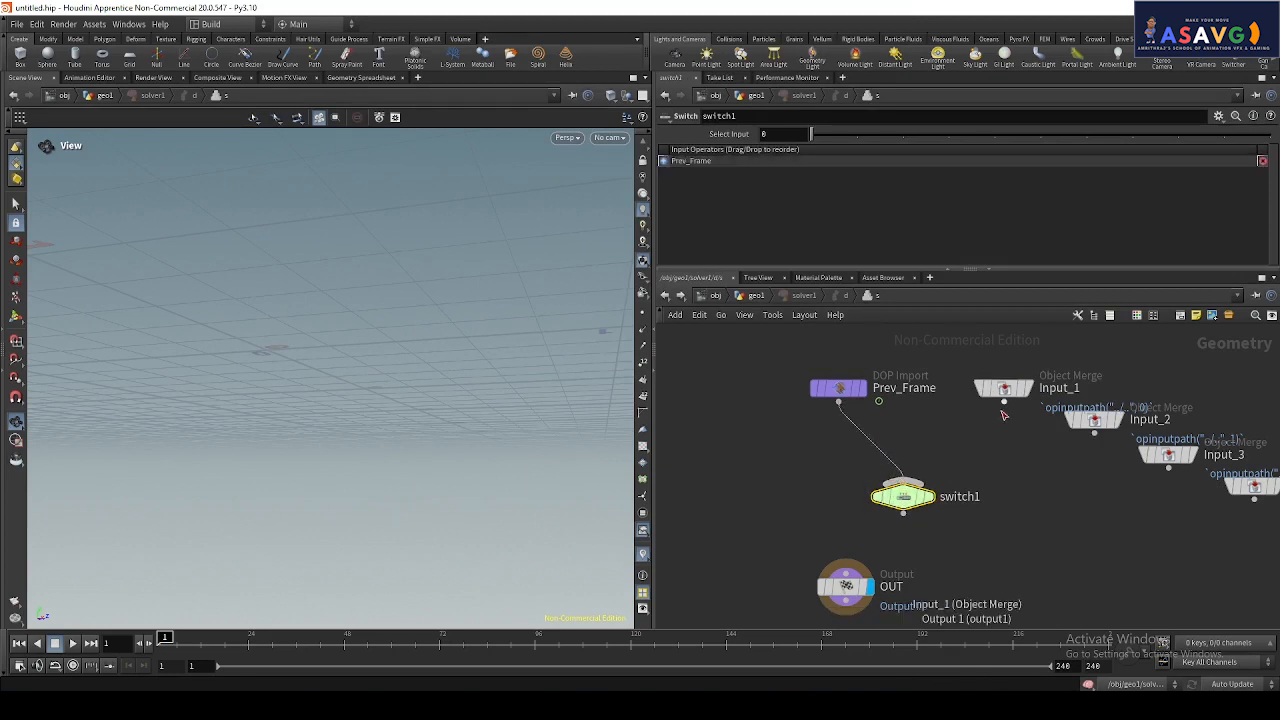
pyautogui.moveTo(1004, 401); pyautogui.dragTo(903, 482)
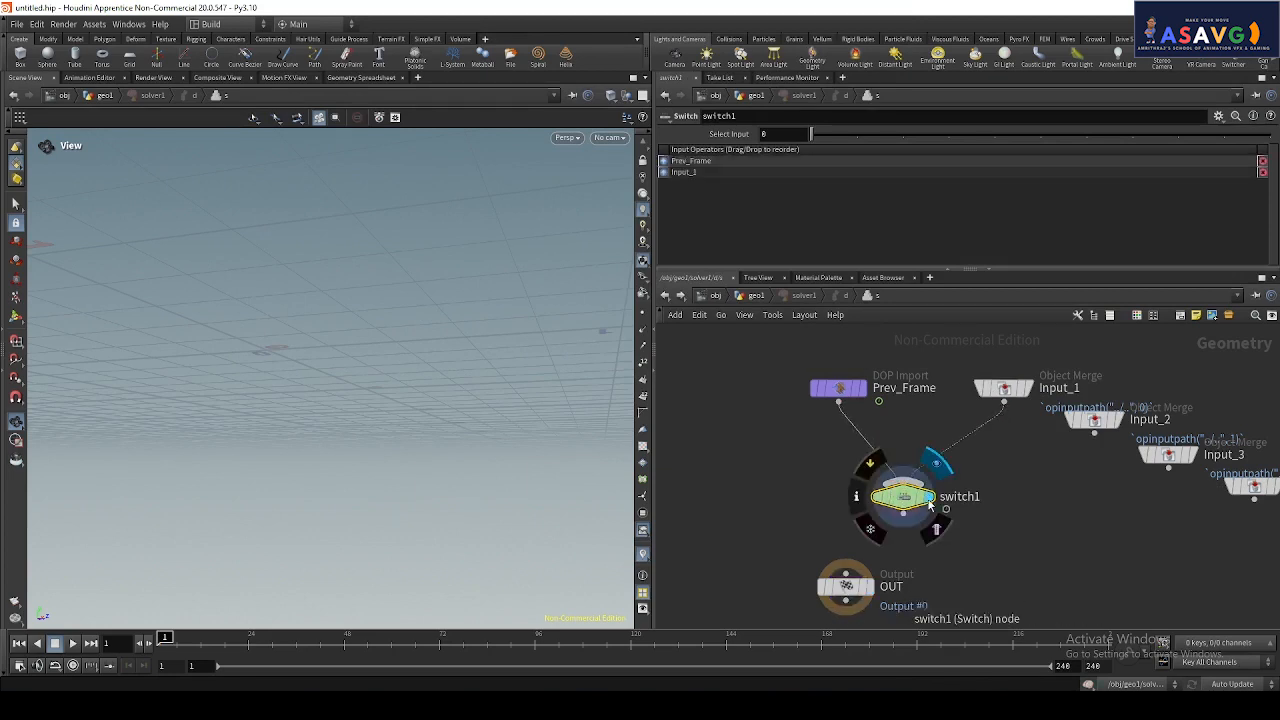
pyautogui.scroll(-2, 910, 497)
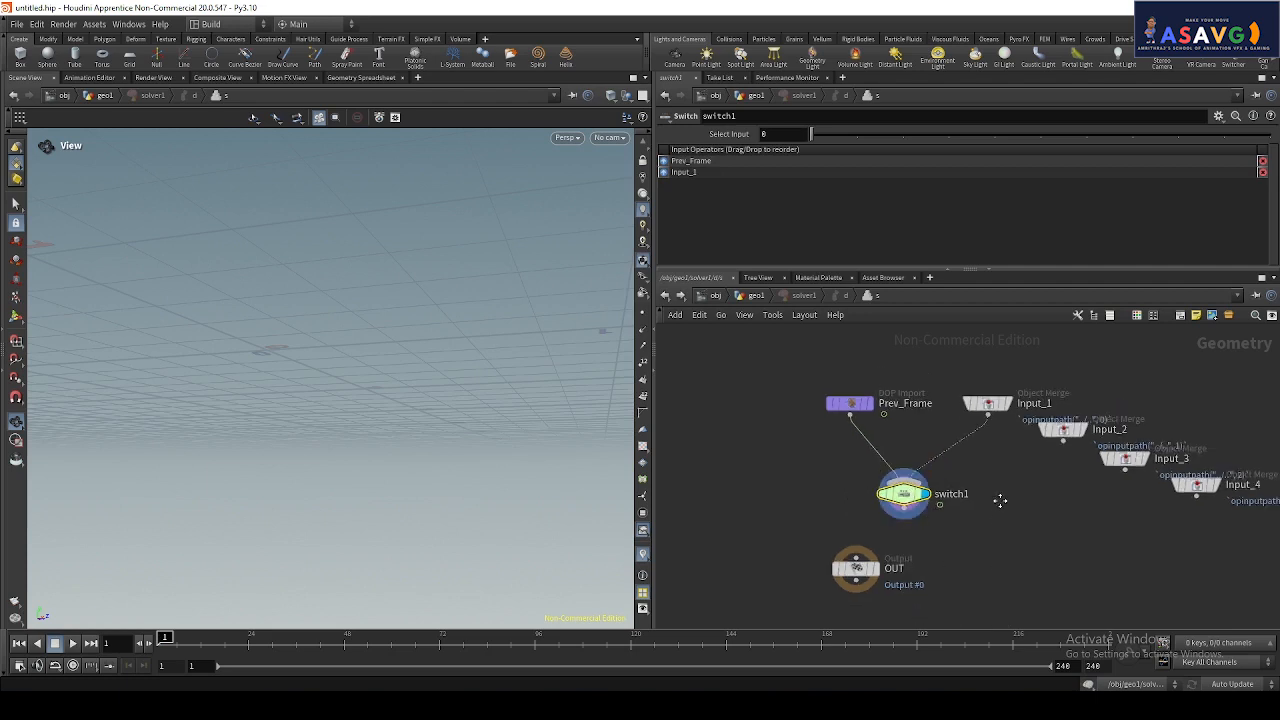
pyautogui.scroll(-1, 998, 505)
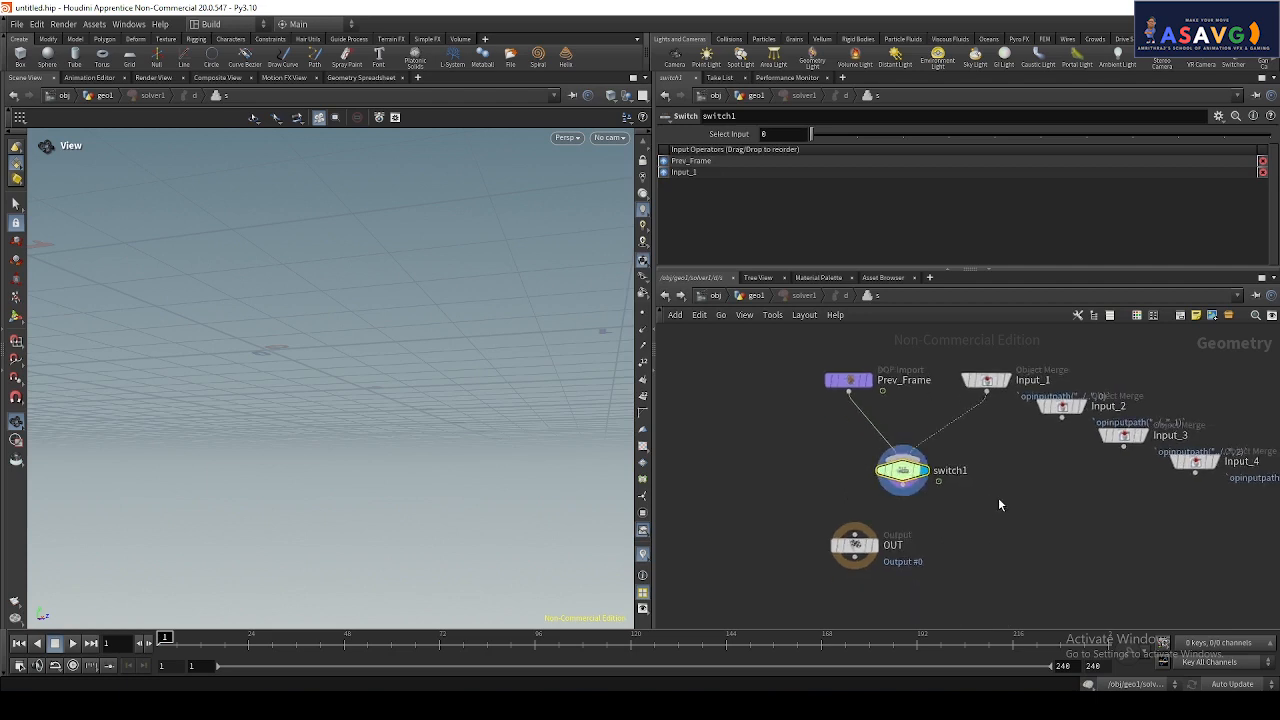
# - Look at the parent geo1 network, return inside the solver, and check the switch output at frame 2
pyautogui.click(664, 297)
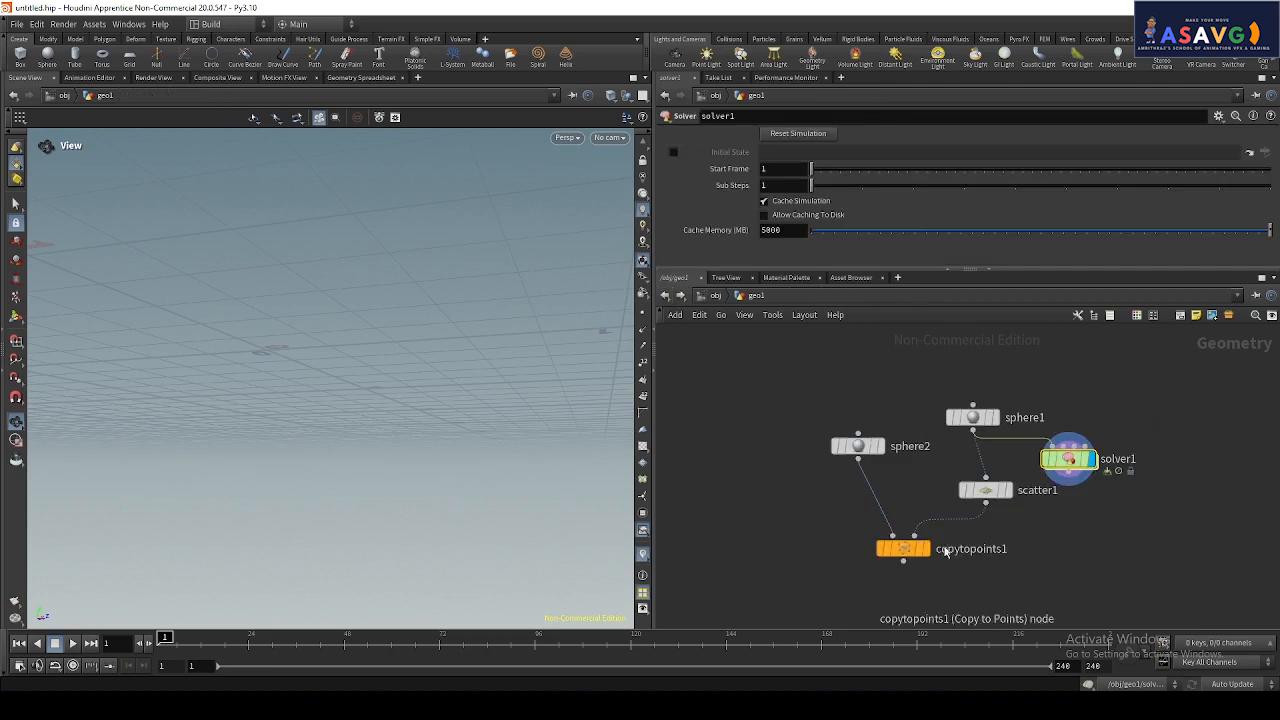
pyautogui.click(681, 297)
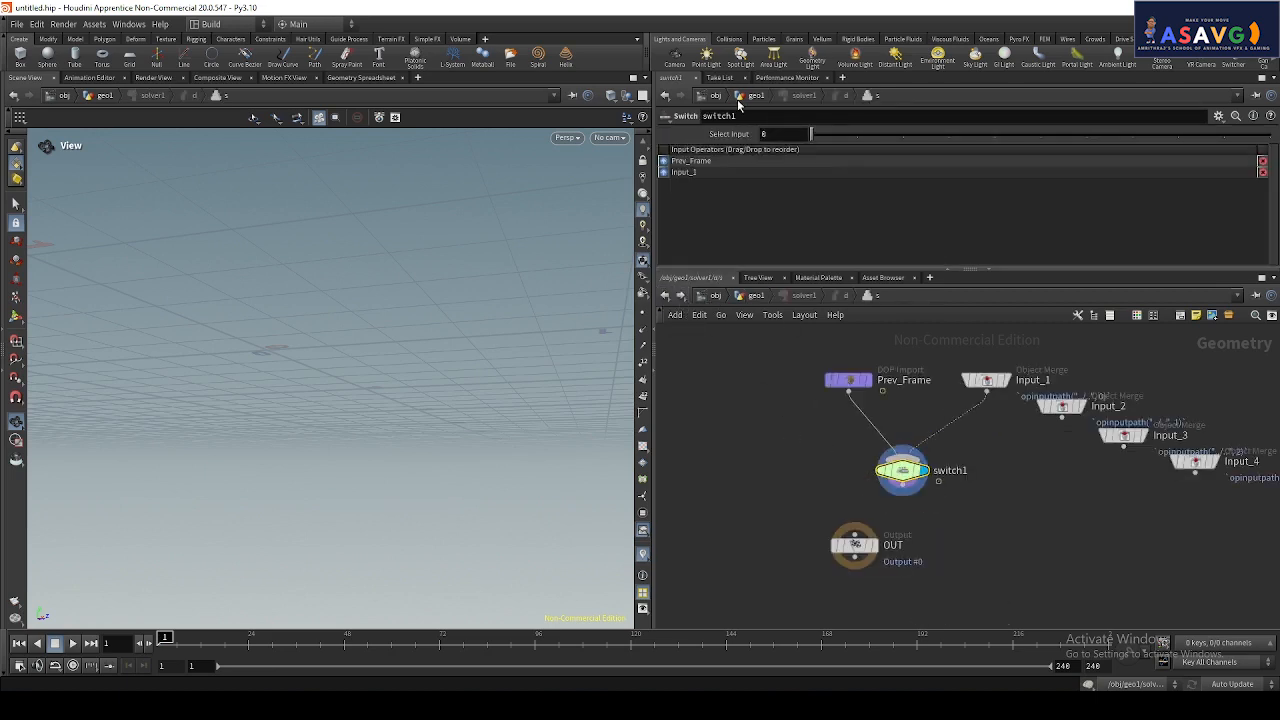
pyautogui.click(162, 644)
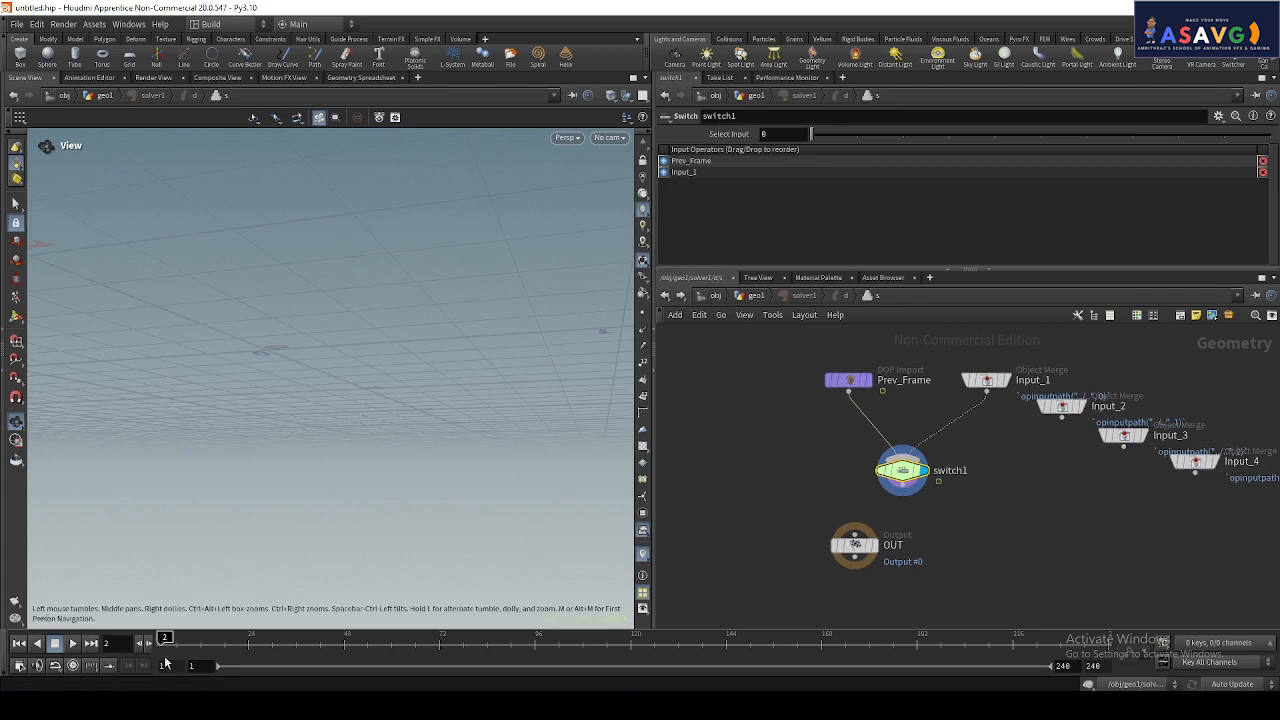
# - Set the Select Input of switch1 to the expression $F==1
pyautogui.click(775, 135)
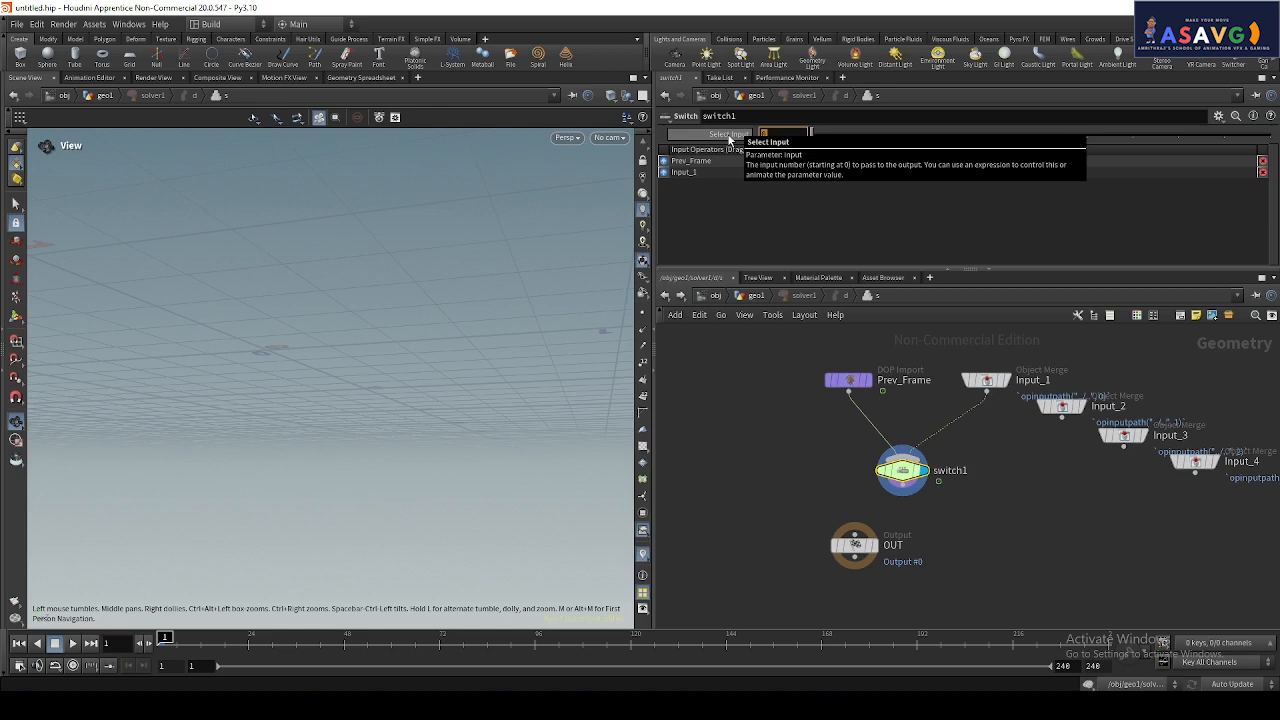
pyautogui.write('$F')
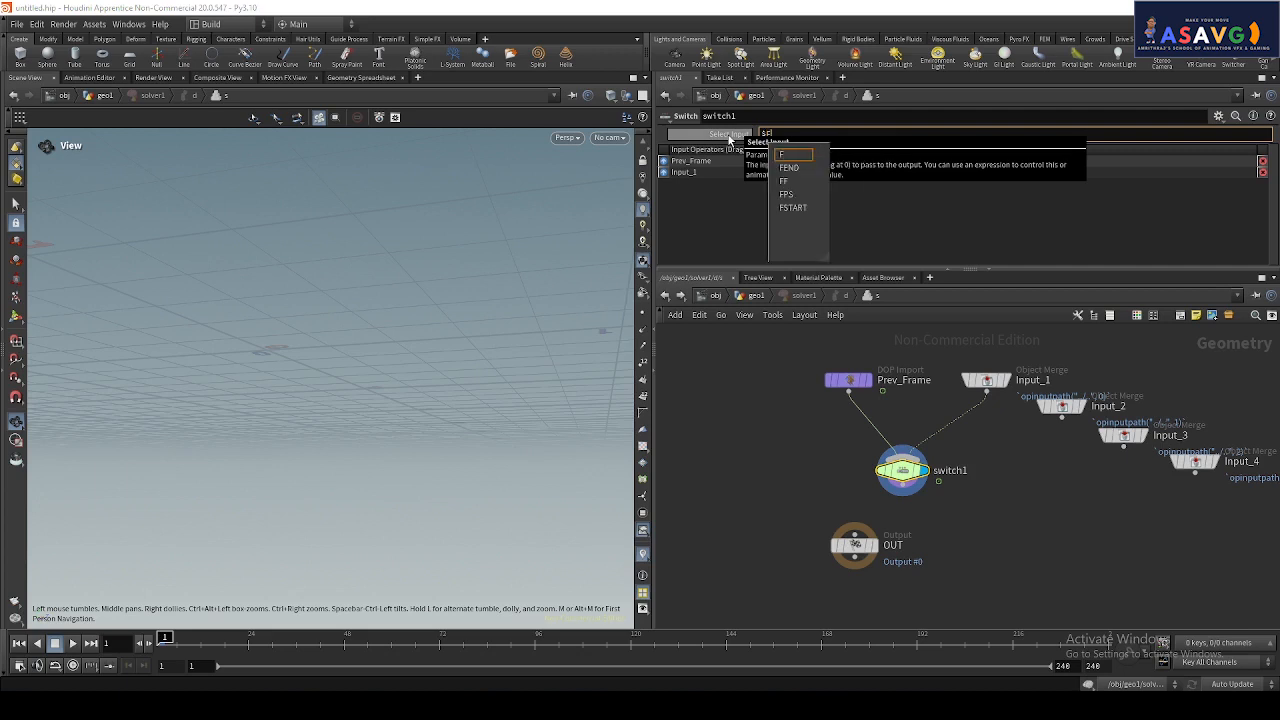
pyautogui.write('==1')
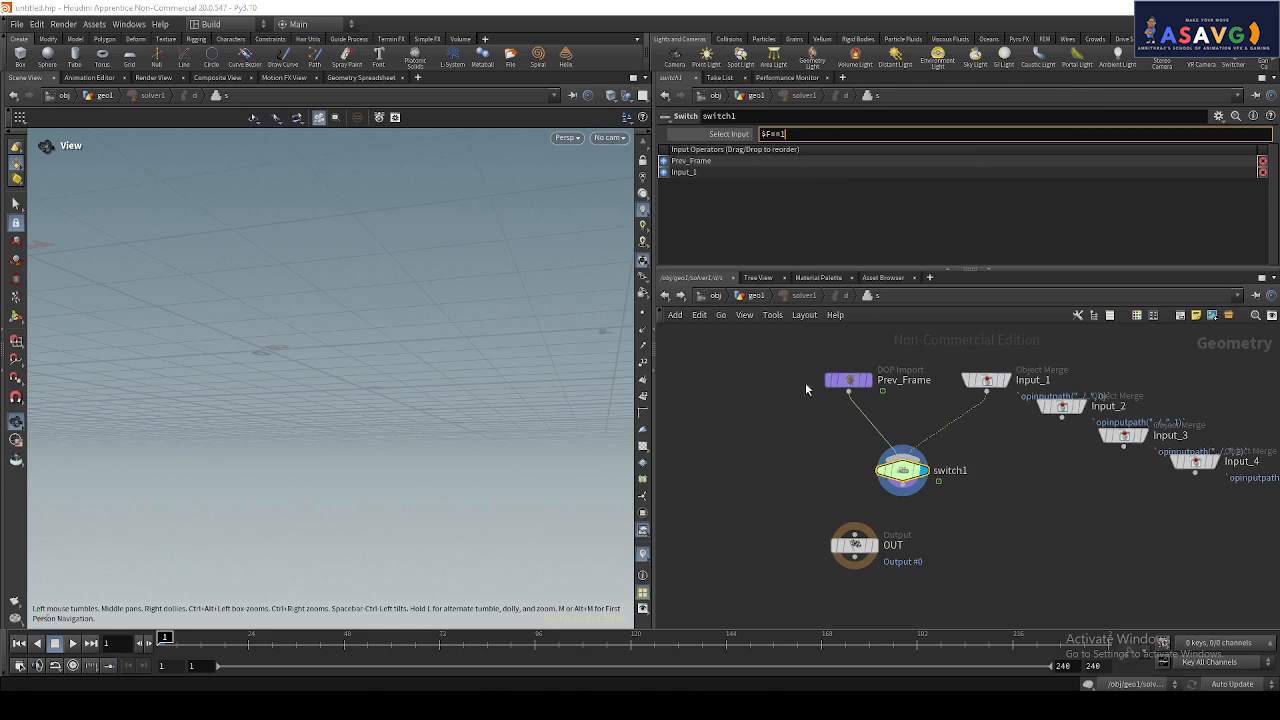
pyautogui.click(750, 475)
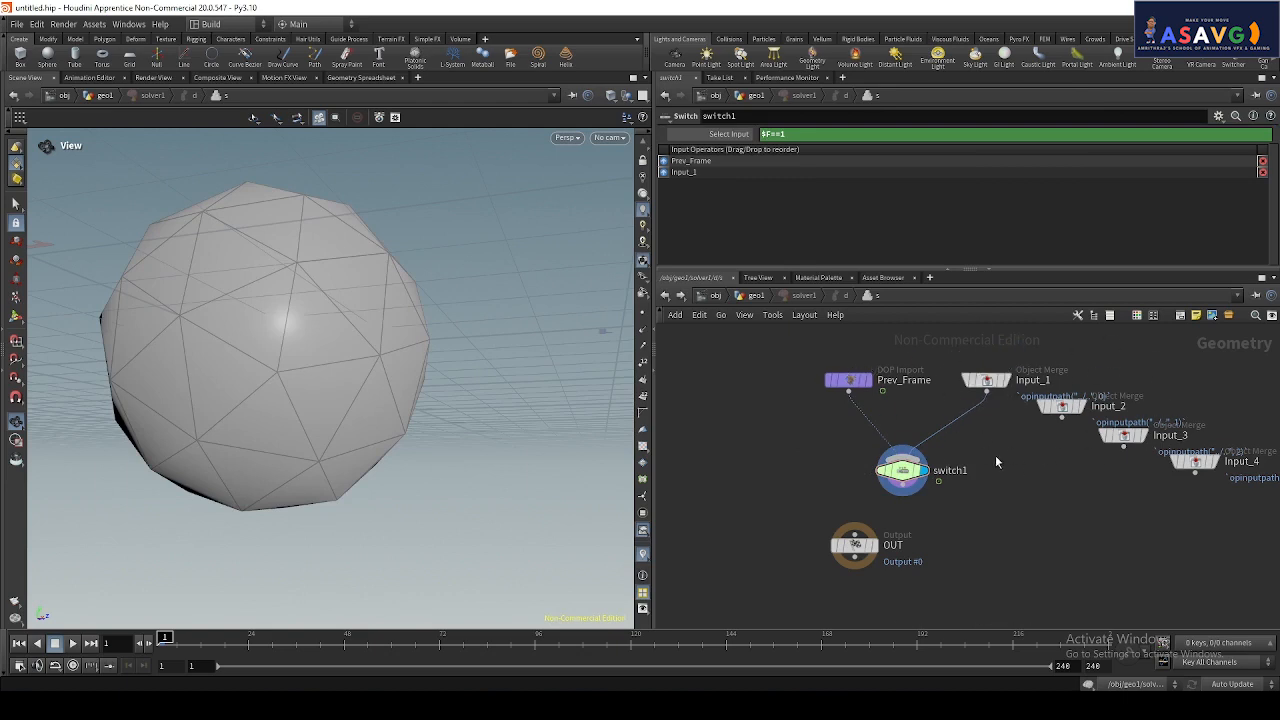
# - Play the timeline to check the switch behaviour, stop playback, and return to frame 1
pyautogui.click(72, 645)
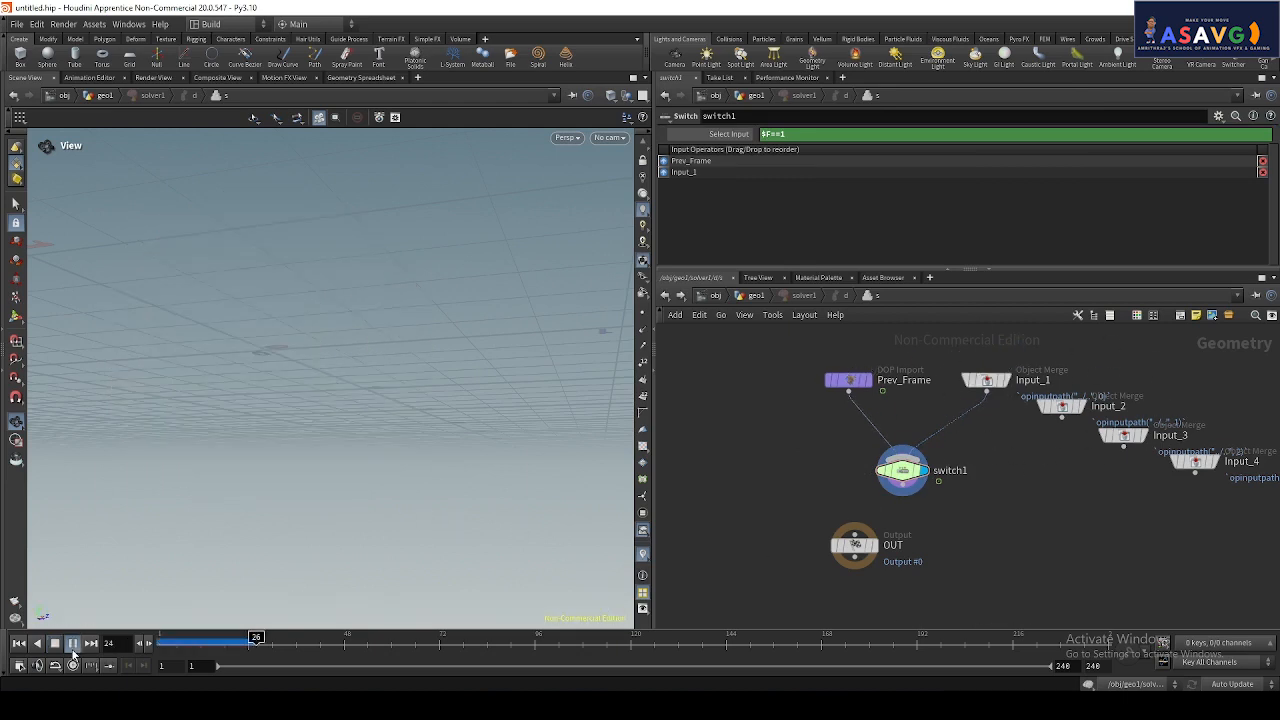
pyautogui.click(72, 650)
pyautogui.moveTo(200, 643); pyautogui.dragTo(92, 648)
pyautogui.scroll(-1, 132, 574)
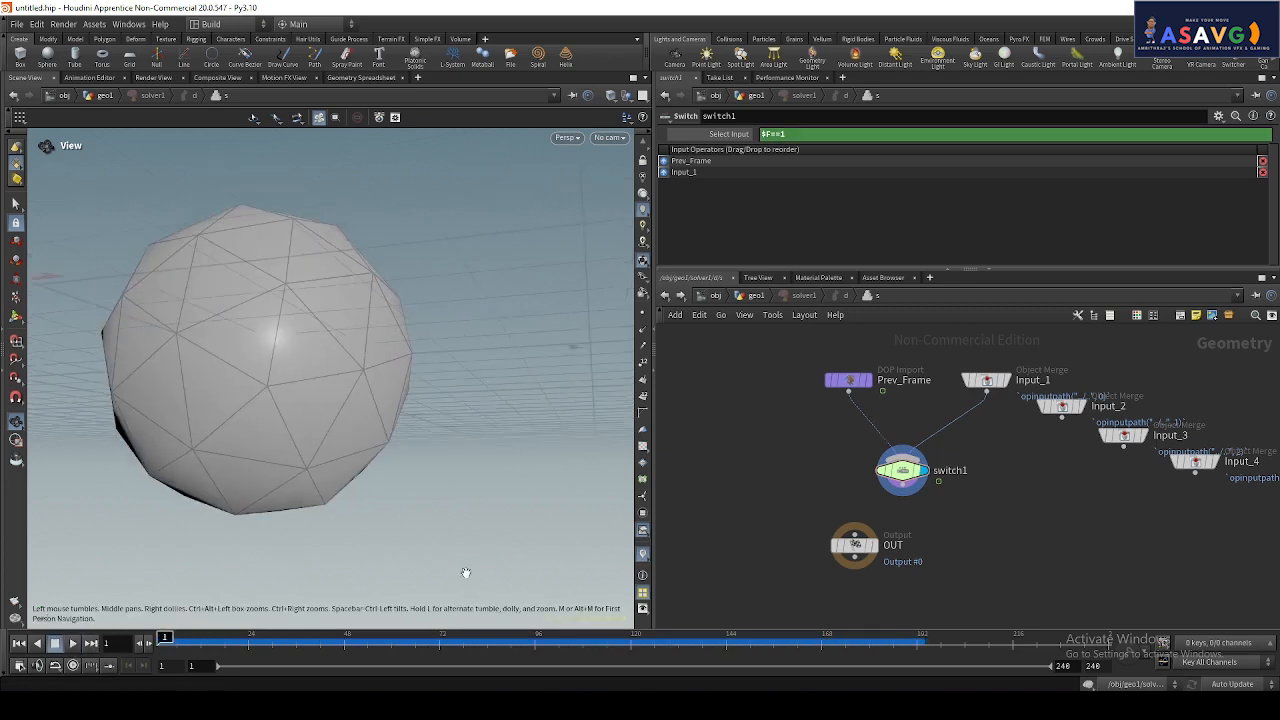
# - Play the timeline, turn on real-time playback, and replay it to check the switch output
pyautogui.click(72, 643)
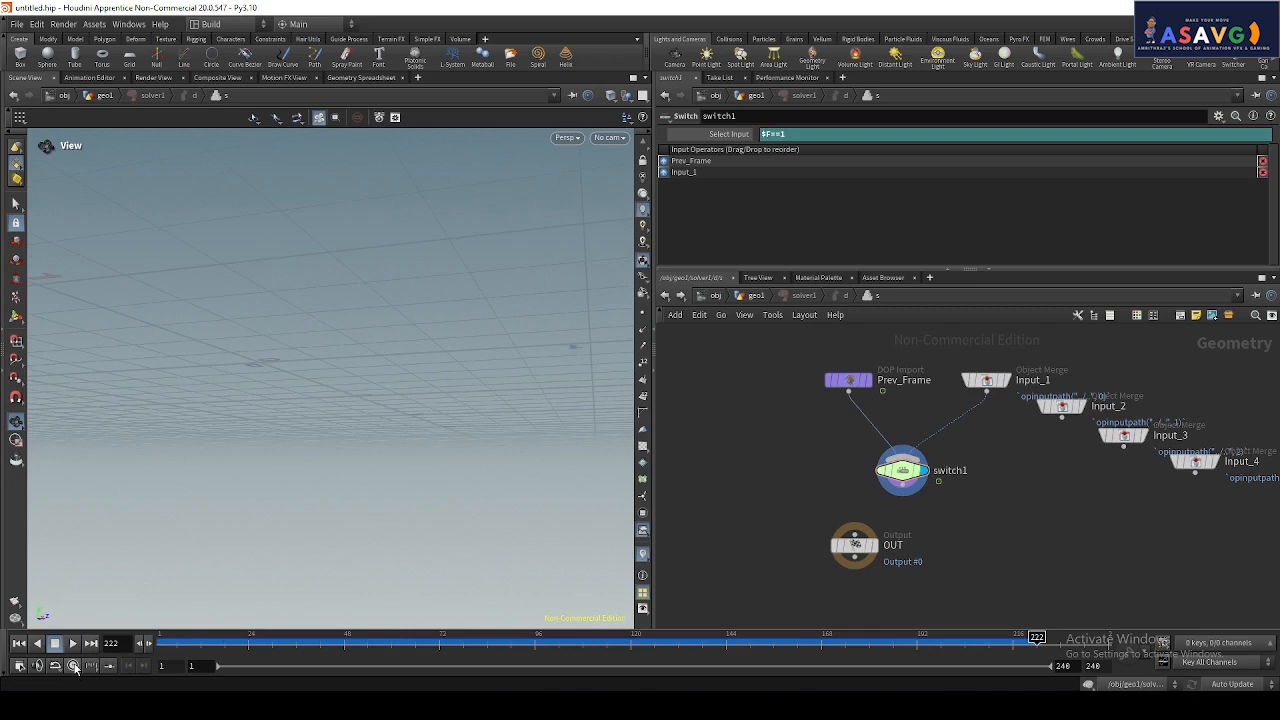
pyautogui.click(73, 666)
pyautogui.click(79, 644)
pyautogui.click(79, 644)
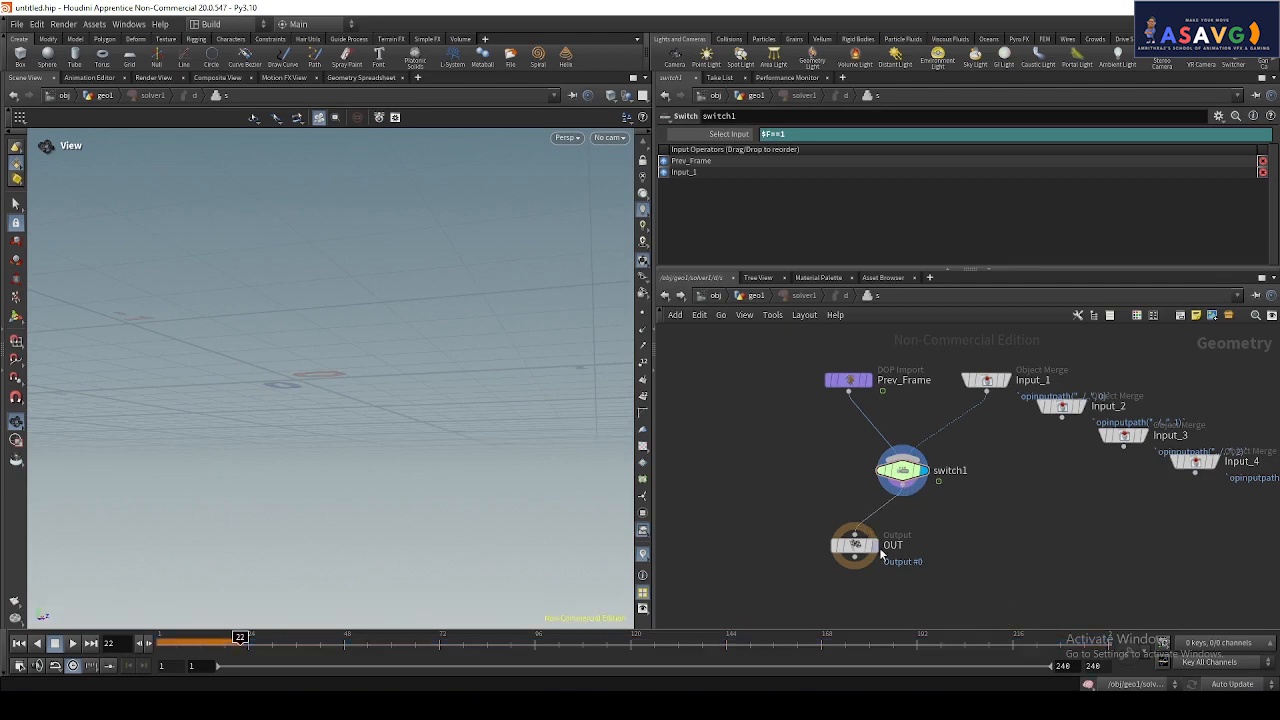
# - Wire switch1 into OUT, display OUT, and play the timeline from frame 1
pyautogui.scroll(-2, 895, 513)
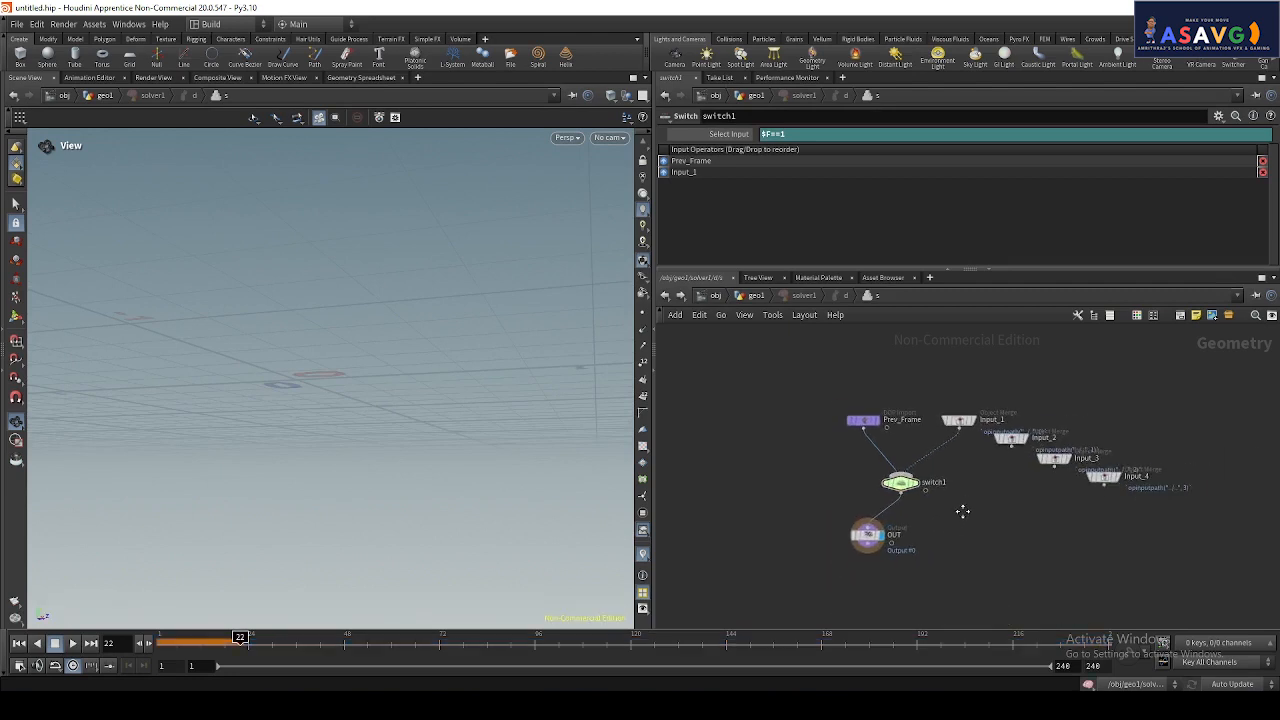
pyautogui.click(22, 645)
pyautogui.click(72, 644)
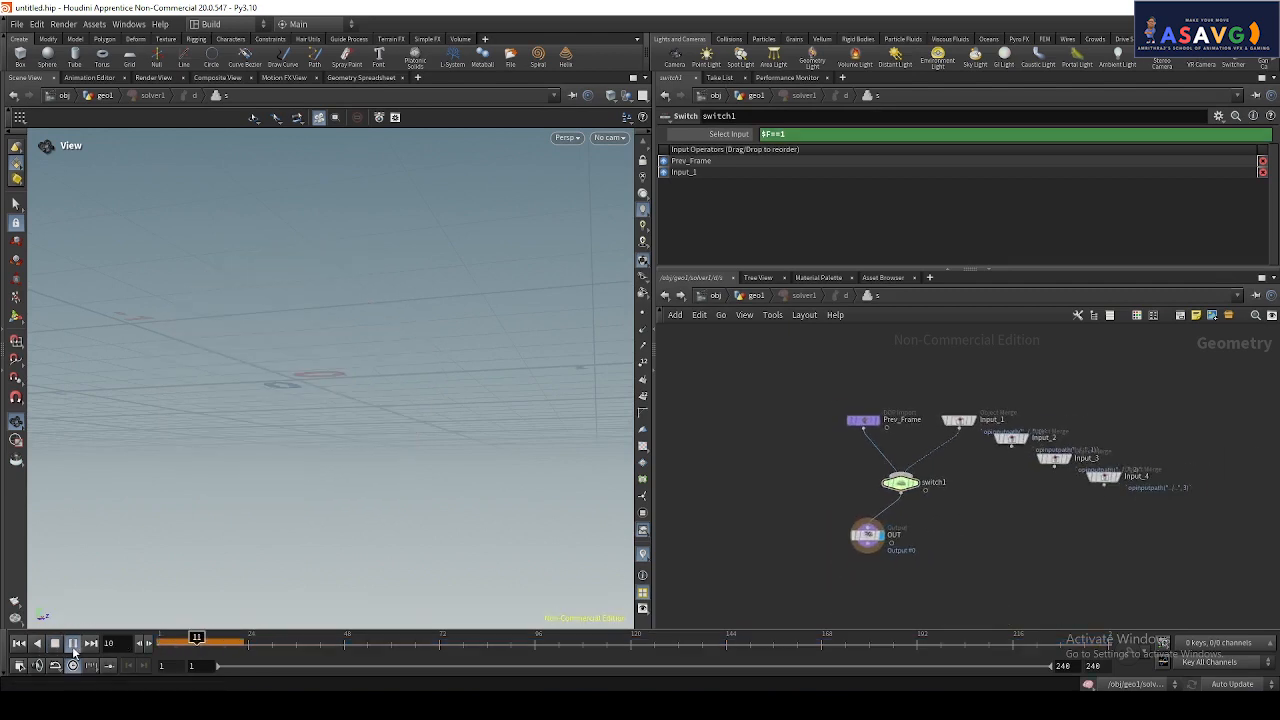
# - Return to geo1 and play the timeline from frame 1, first with solver1 and again with copytopoints1 displayed
pyautogui.click(662, 296)
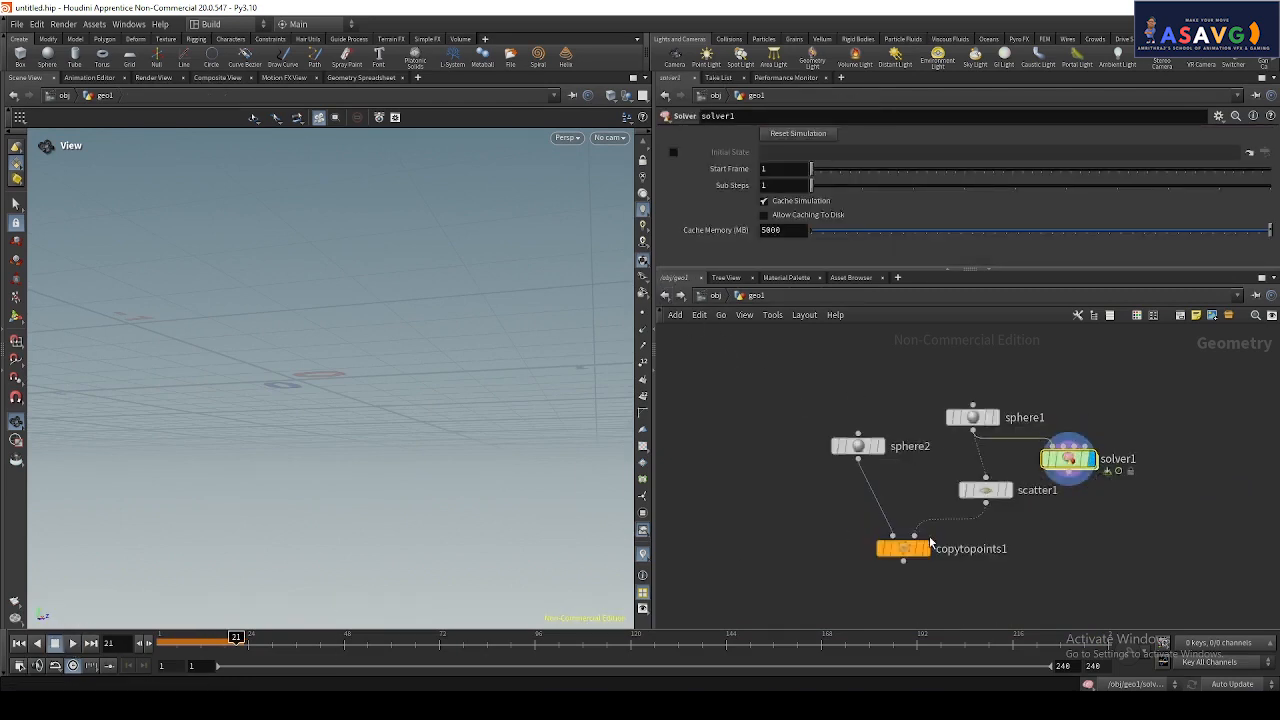
pyautogui.click(166, 641)
pyautogui.click(74, 645)
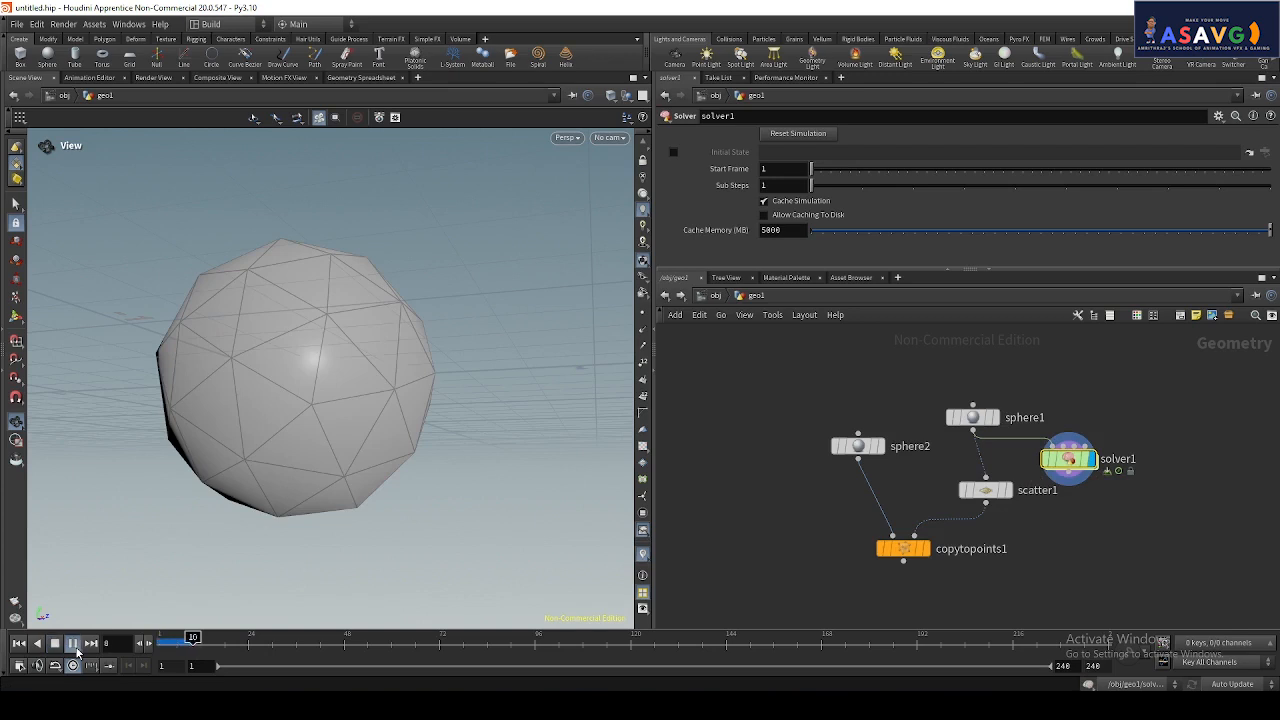
pyautogui.click(925, 550)
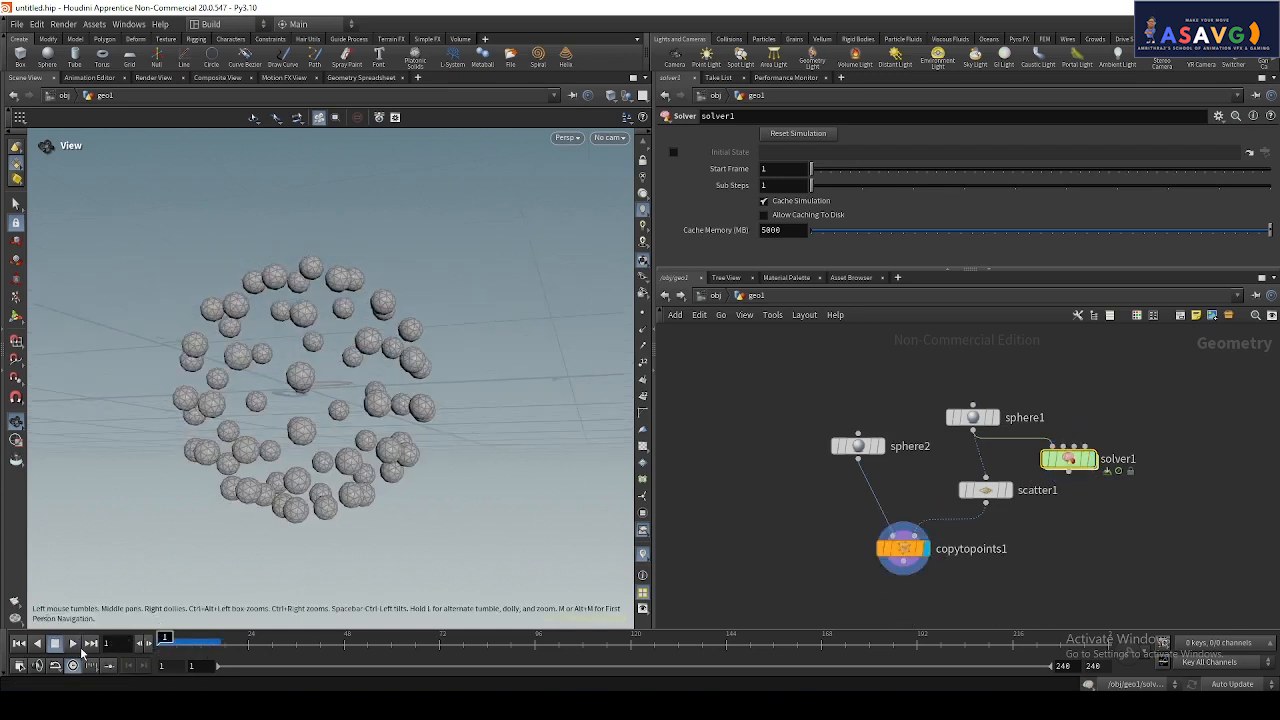
pyautogui.click(74, 644)
pyautogui.click(78, 648)
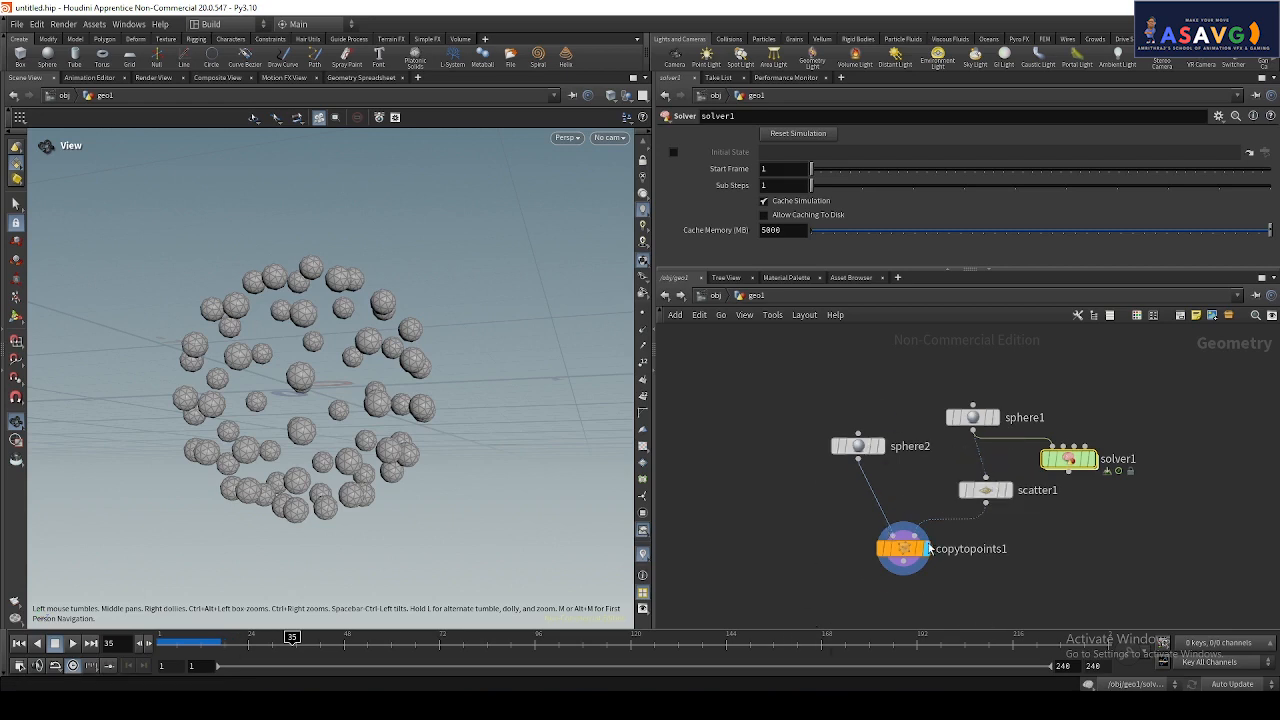
# - Open solver1, move OUT closer beneath switch1, and return to the geo1 network
pyautogui.doubleClick(1068, 458)
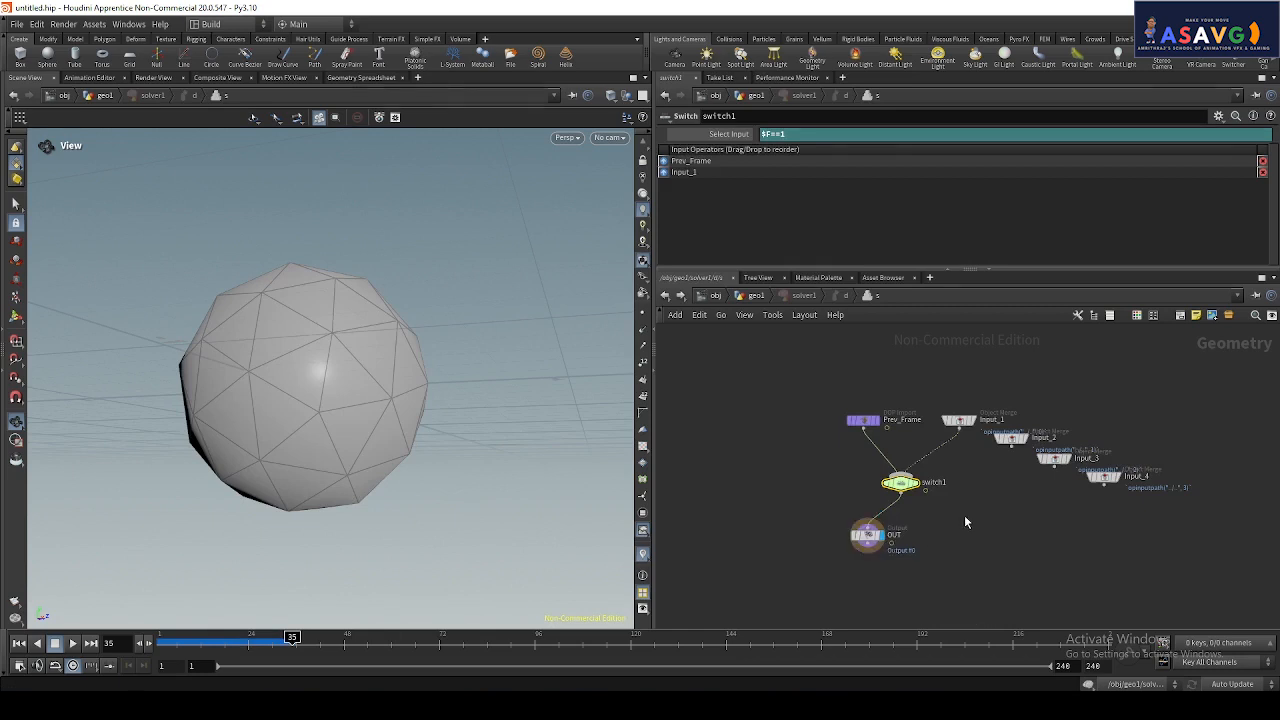
pyautogui.scroll(3, 905, 450)
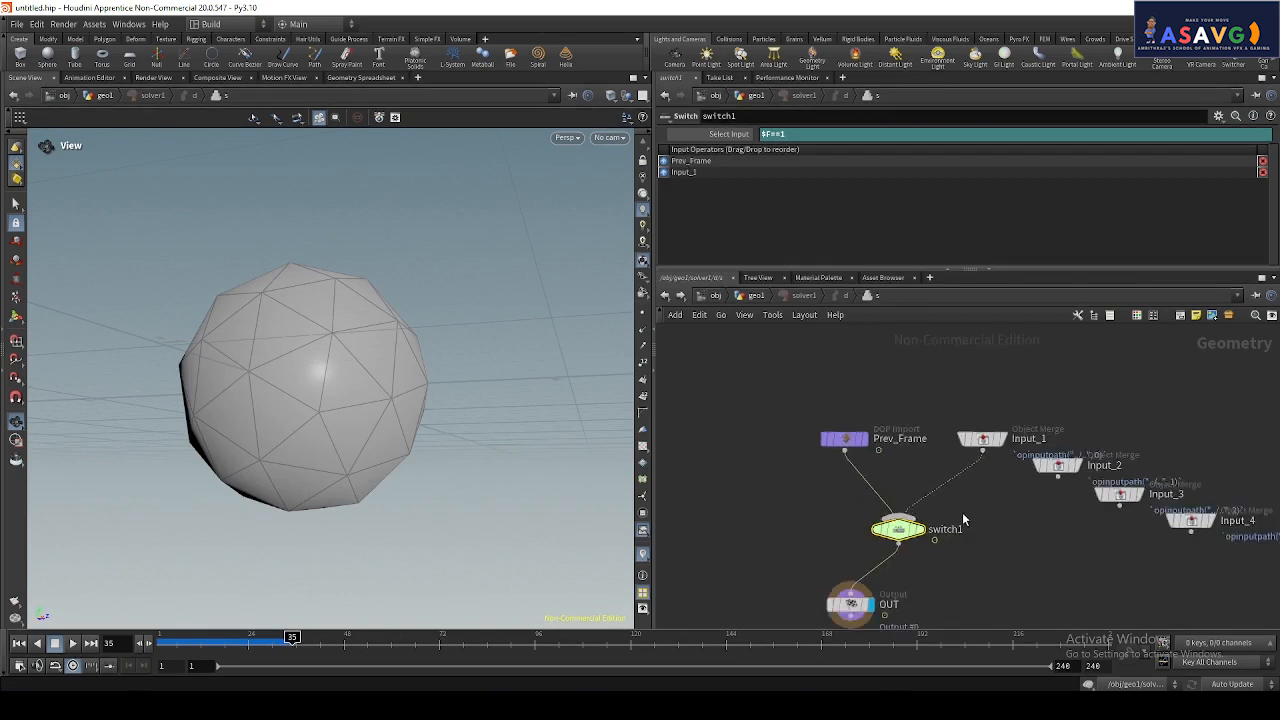
pyautogui.moveTo(963, 517); pyautogui.dragTo(1018, 456, button='middle')
pyautogui.moveTo(918, 518); pyautogui.dragTo(945, 526)
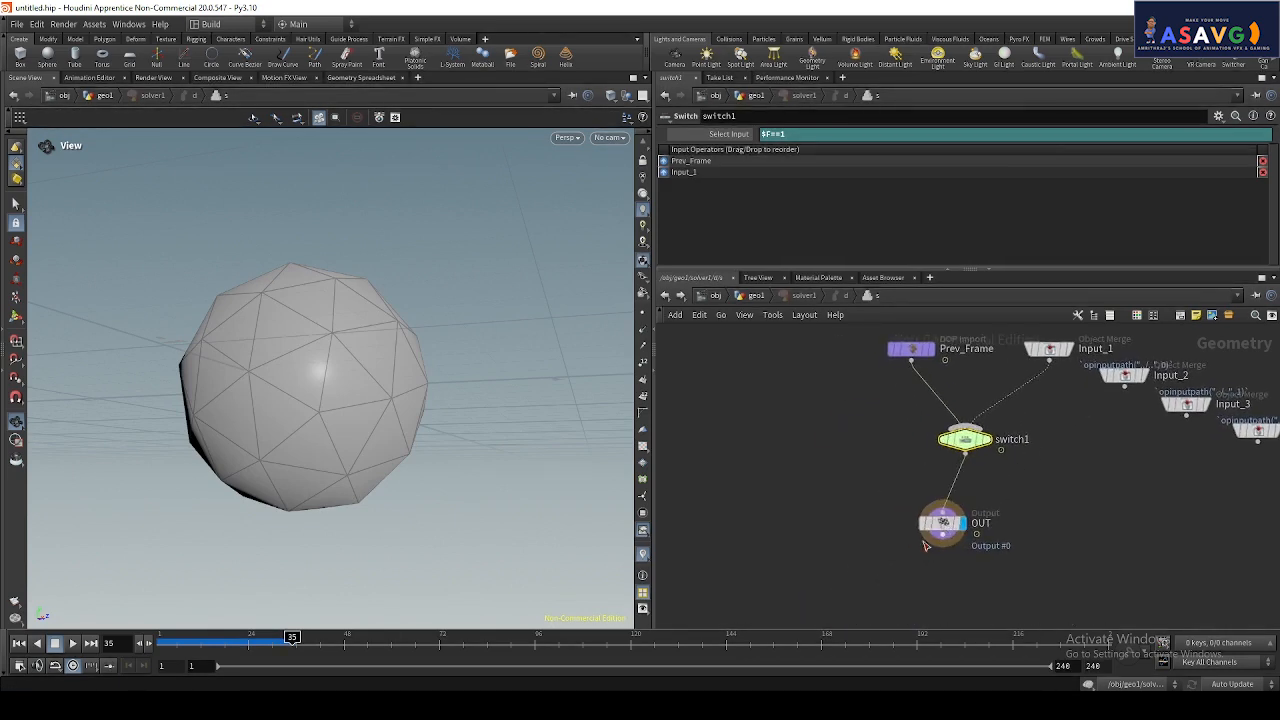
pyautogui.click(665, 295)
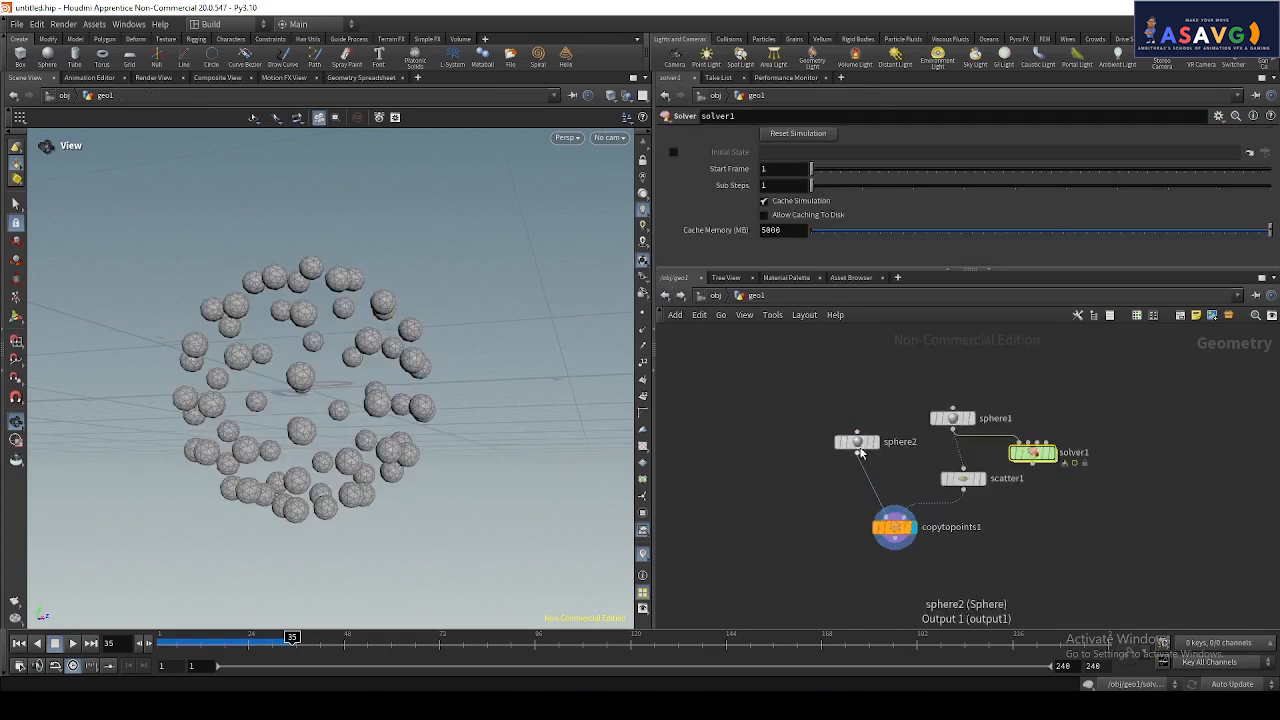
# - Copy sphere2, scatter1 and copytopoints1 from geo1 and paste them inside solver1
pyautogui.click(857, 443)
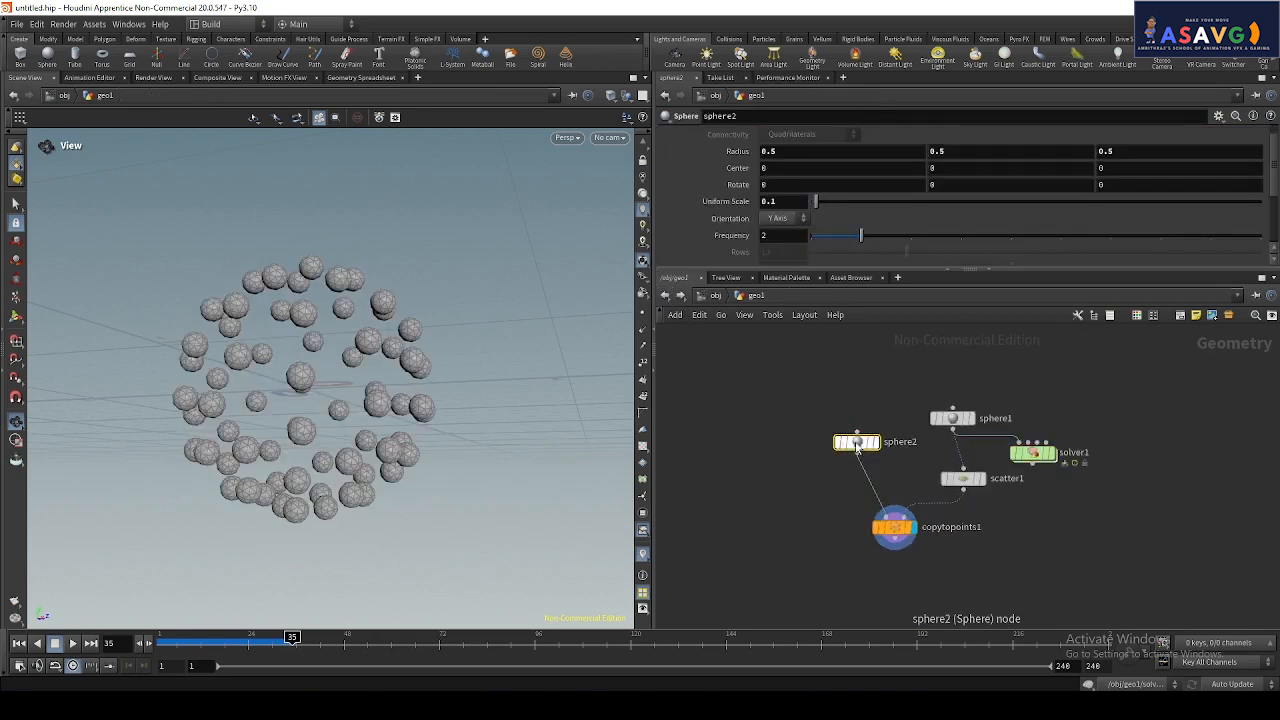
pyautogui.keyDown('shift'); pyautogui.click(963, 478); pyautogui.keyUp('shift')
pyautogui.keyDown('shift'); pyautogui.click(905, 535); pyautogui.keyUp('shift')
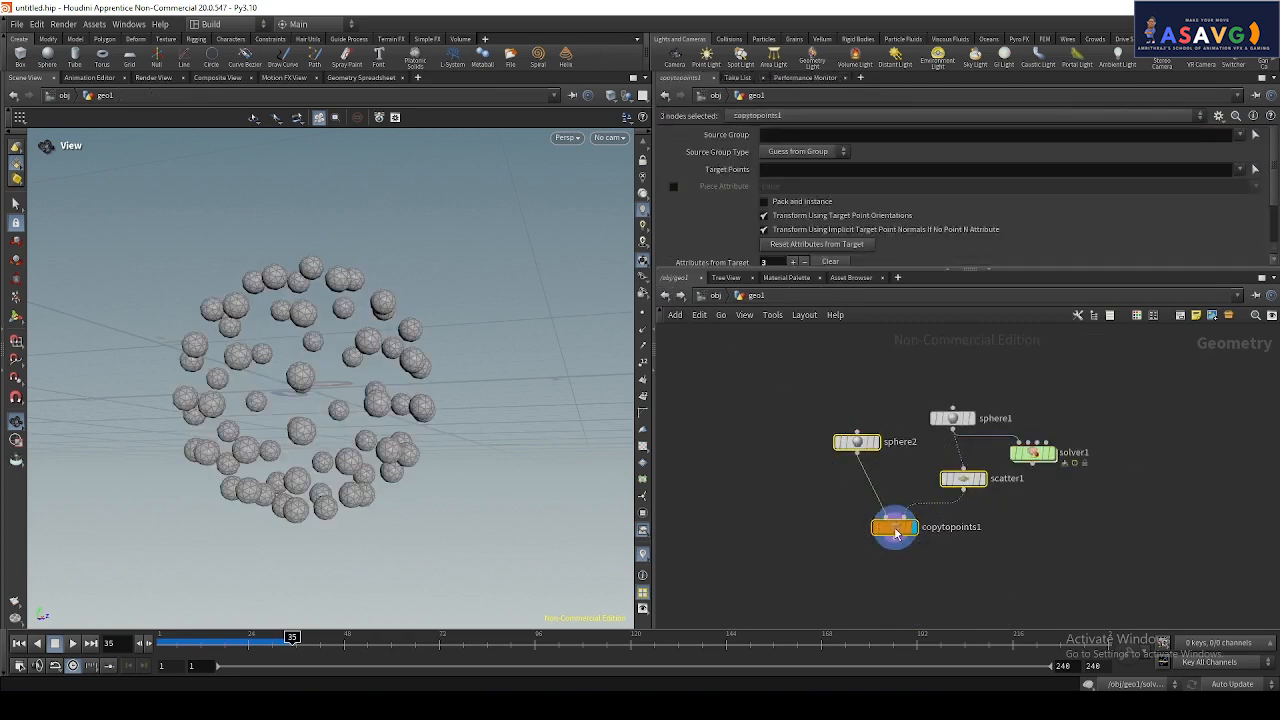
pyautogui.hotkey('ctrl', 'c')
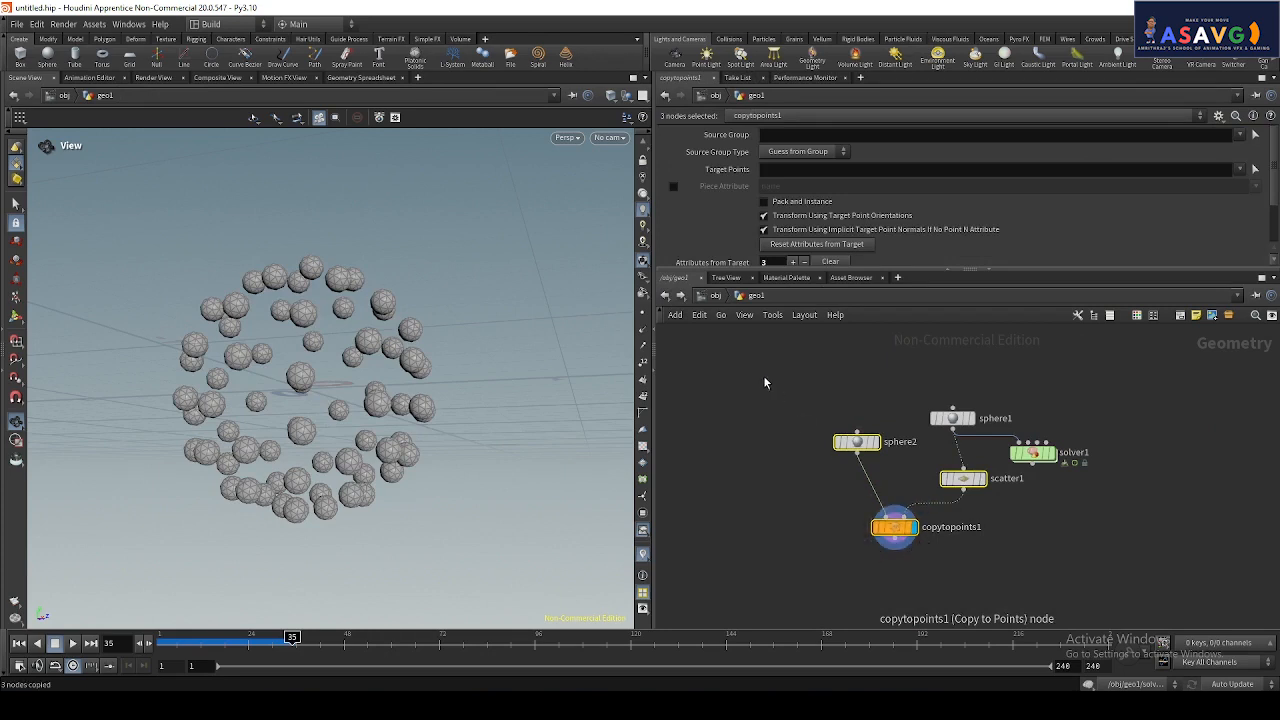
pyautogui.click(1033, 452)
pyautogui.doubleClick(1033, 452)
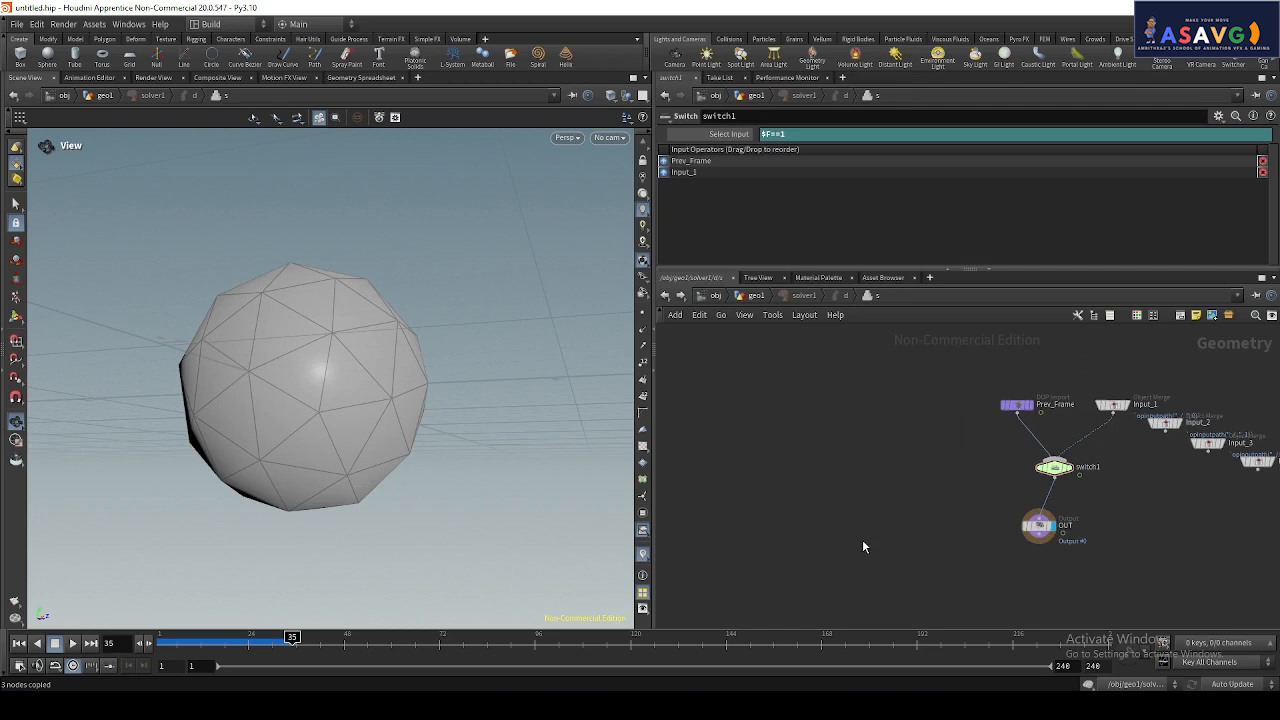
pyautogui.hotkey('ctrl', 'v')
# - Move the pasted sphere2, scatter1 and copytopoints1 nodes below OUT
pyautogui.moveTo(914, 496); pyautogui.dragTo(941, 477, button='middle')
pyautogui.moveTo(942, 545); pyautogui.dragTo(929, 506, button='middle')
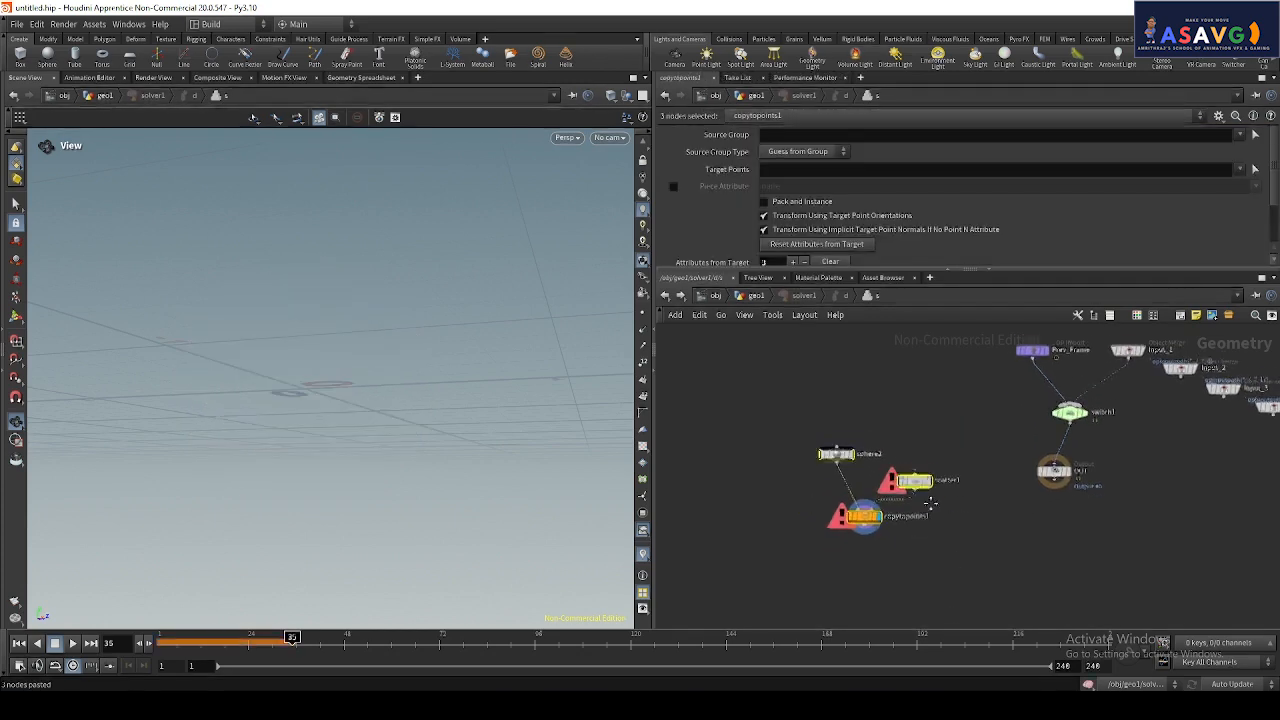
pyautogui.scroll(2, 895, 525)
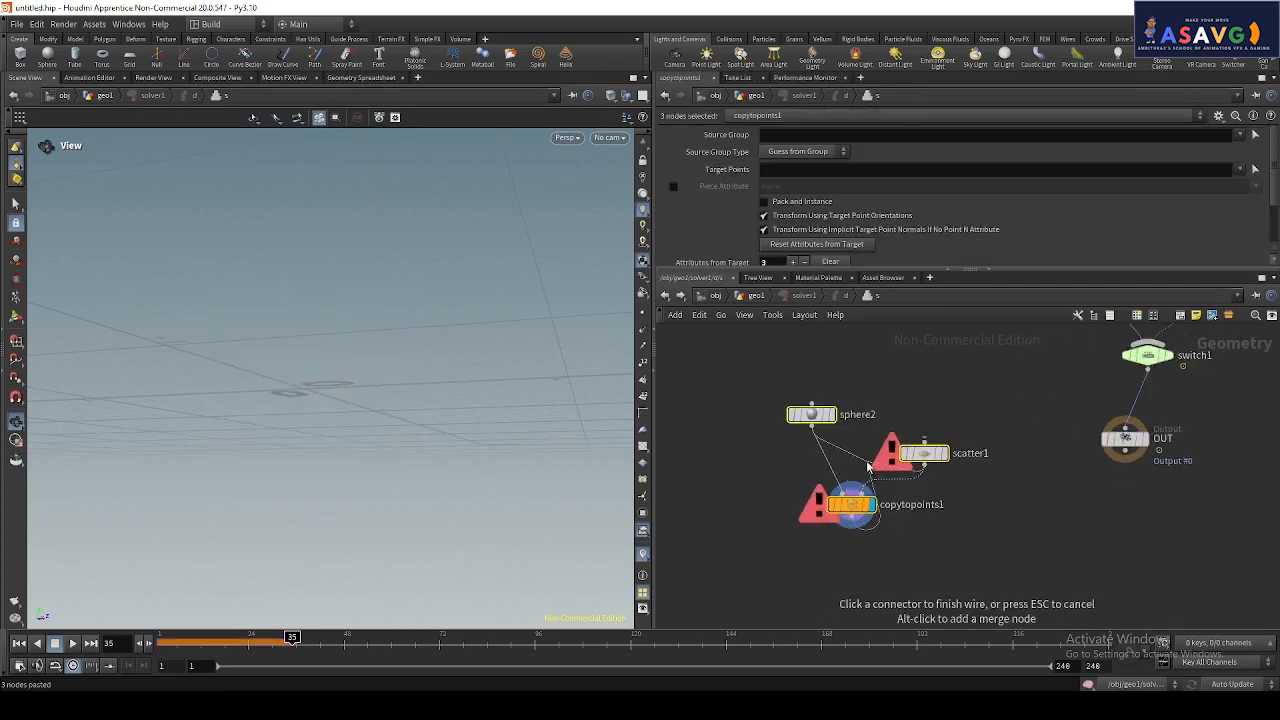
pyautogui.moveTo(926, 446); pyautogui.dragTo(1180, 553)
pyautogui.moveTo(1178, 553); pyautogui.dragTo(1021, 529, button='middle')
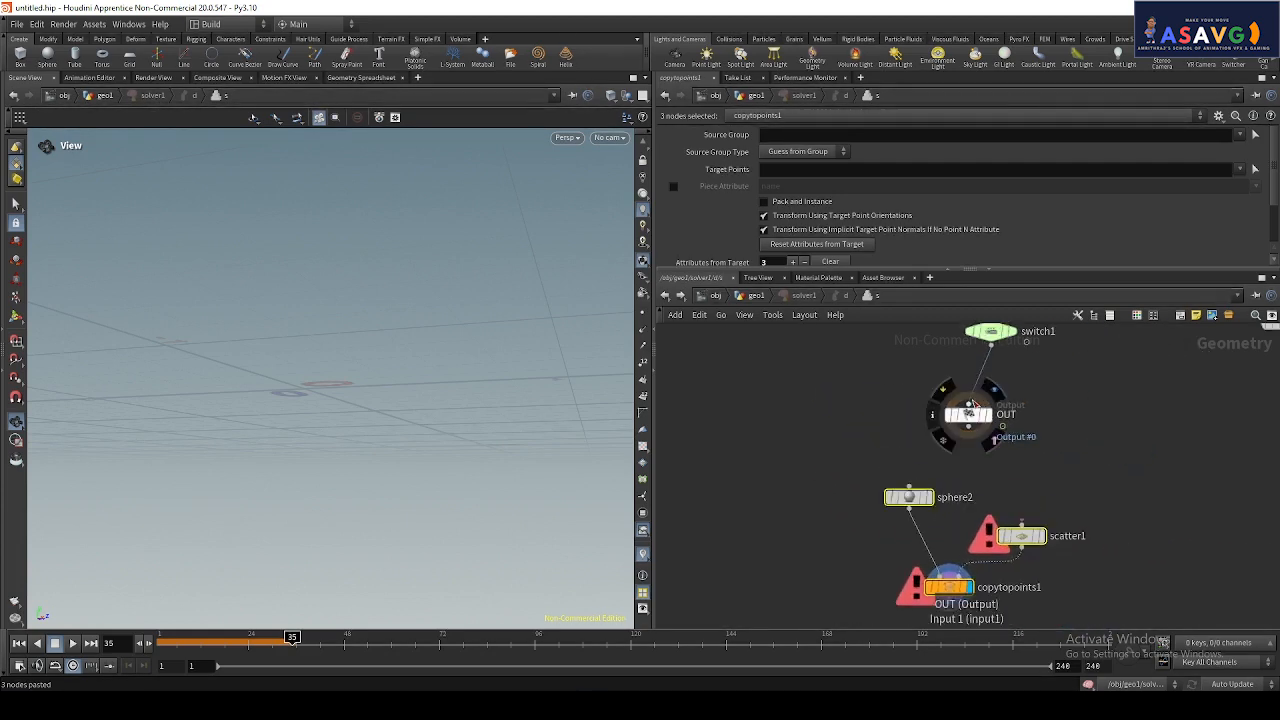
# - Disconnect OUT from switch1, move it down and aside, and place the three pasted nodes beneath switch1
pyautogui.moveTo(969, 416); pyautogui.dragTo(1228, 581)
pyautogui.scroll(-3, 1100, 495)
pyautogui.moveTo(896, 468); pyautogui.dragTo(1072, 621)
pyautogui.moveTo(1018, 532); pyautogui.dragTo(927, 474)
pyautogui.moveTo(1088, 434); pyautogui.dragTo(1048, 523, button='middle')
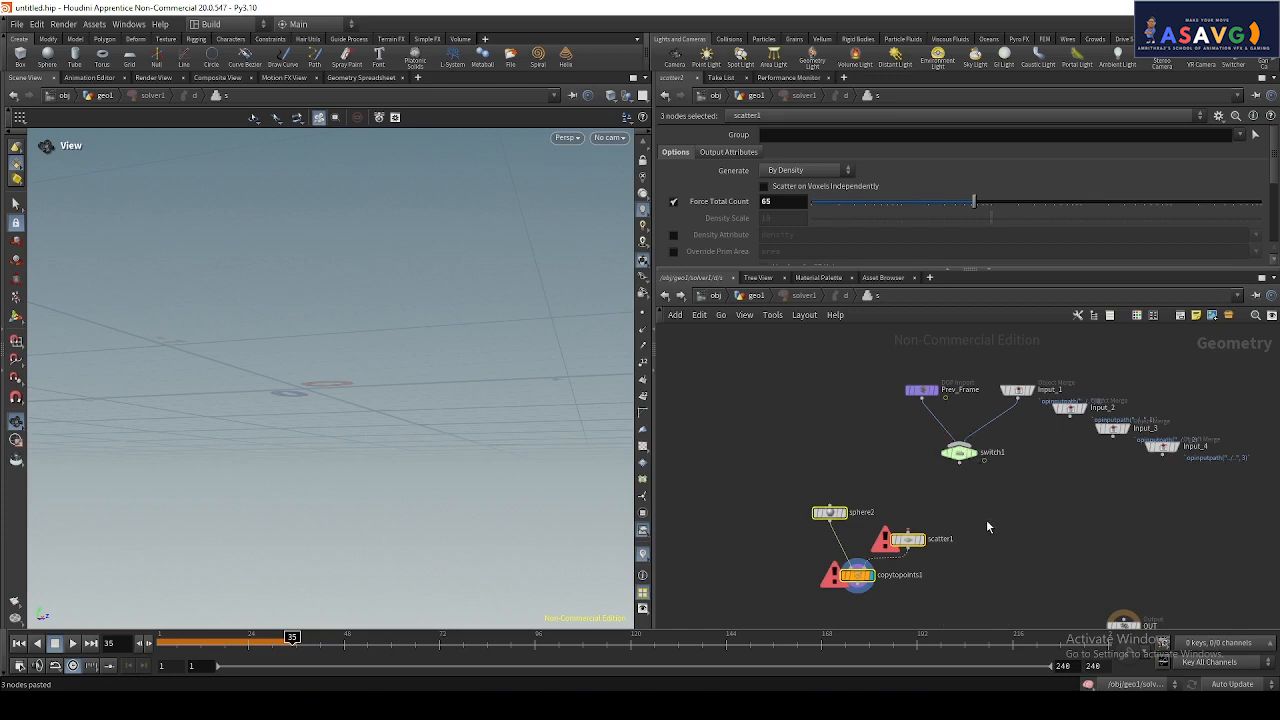
pyautogui.moveTo(987, 519); pyautogui.dragTo(984, 473, button='middle')
pyautogui.moveTo(1120, 578); pyautogui.dragTo(1024, 567)
pyautogui.scroll(2, 1018, 540)
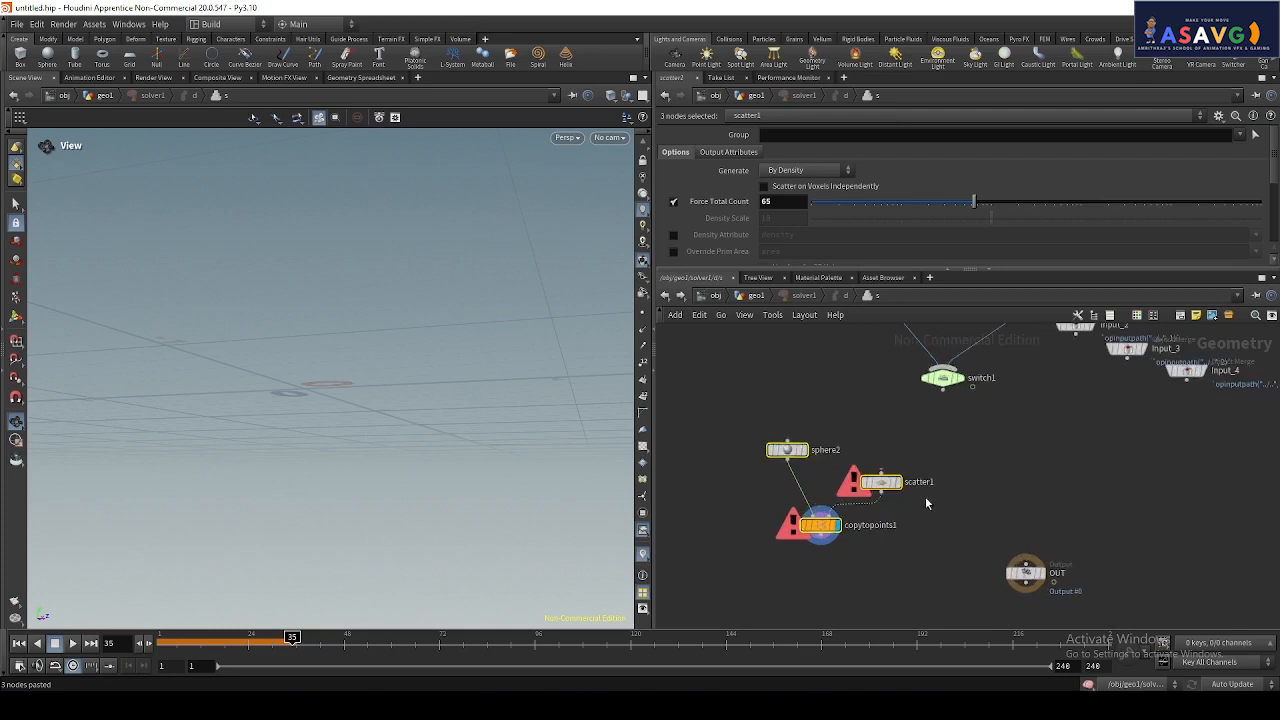
# - Try wiring switch1 to scatter1 and sphere2, and to OUT, undoing each connection
pyautogui.moveTo(881, 474); pyautogui.dragTo(936, 425)
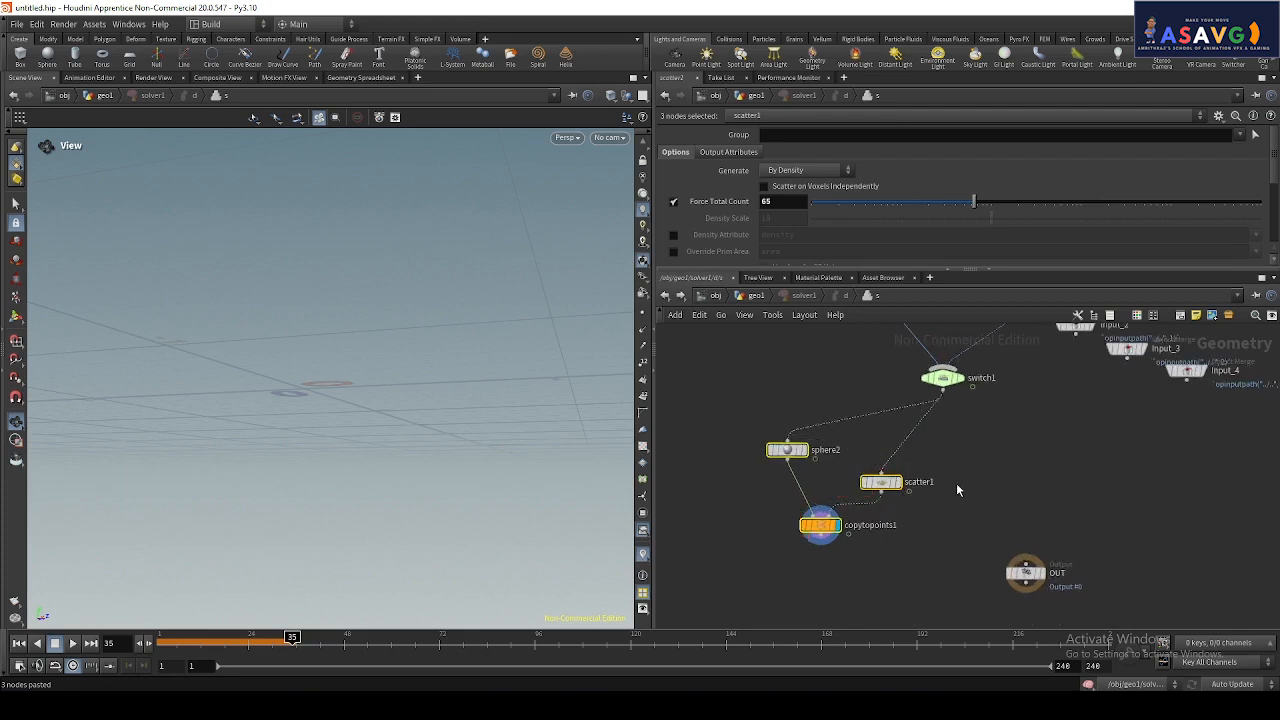
pyautogui.hotkey('ctrl', 'z')
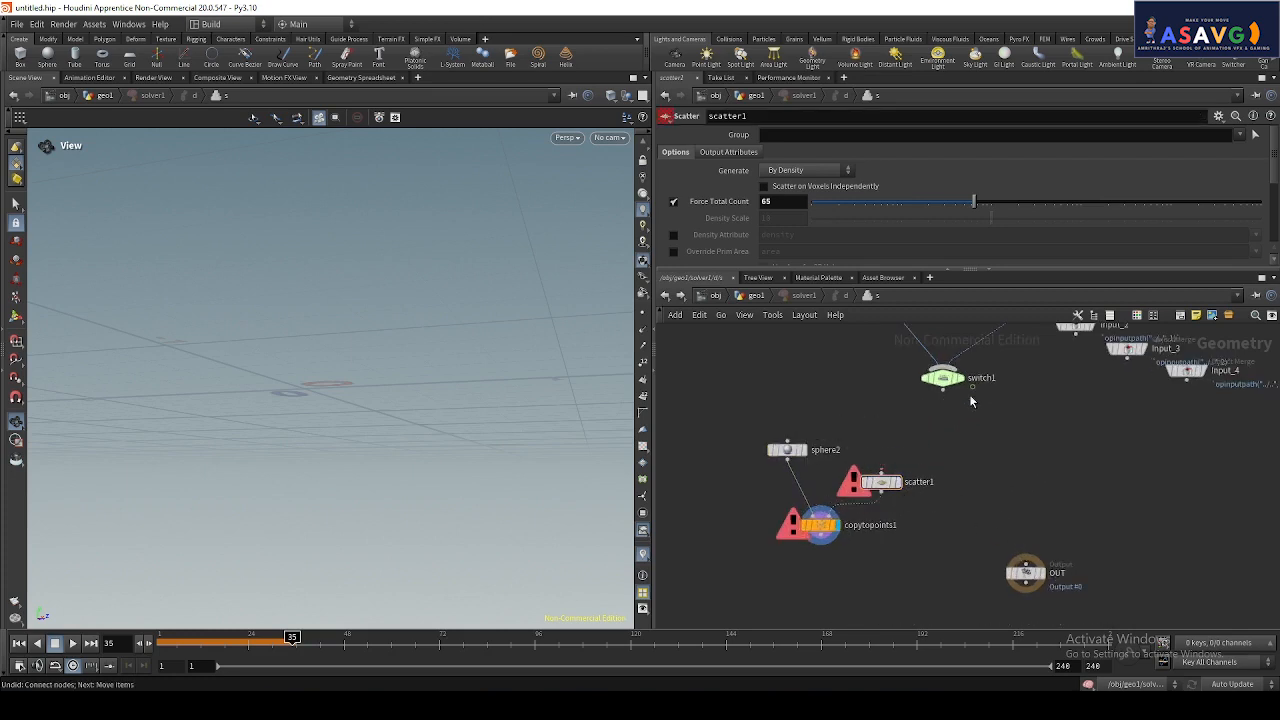
pyautogui.scroll(2, 928, 506)
pyautogui.moveTo(928, 506); pyautogui.dragTo(921, 482, button='middle')
pyautogui.moveTo(984, 446); pyautogui.dragTo(961, 459, button='middle')
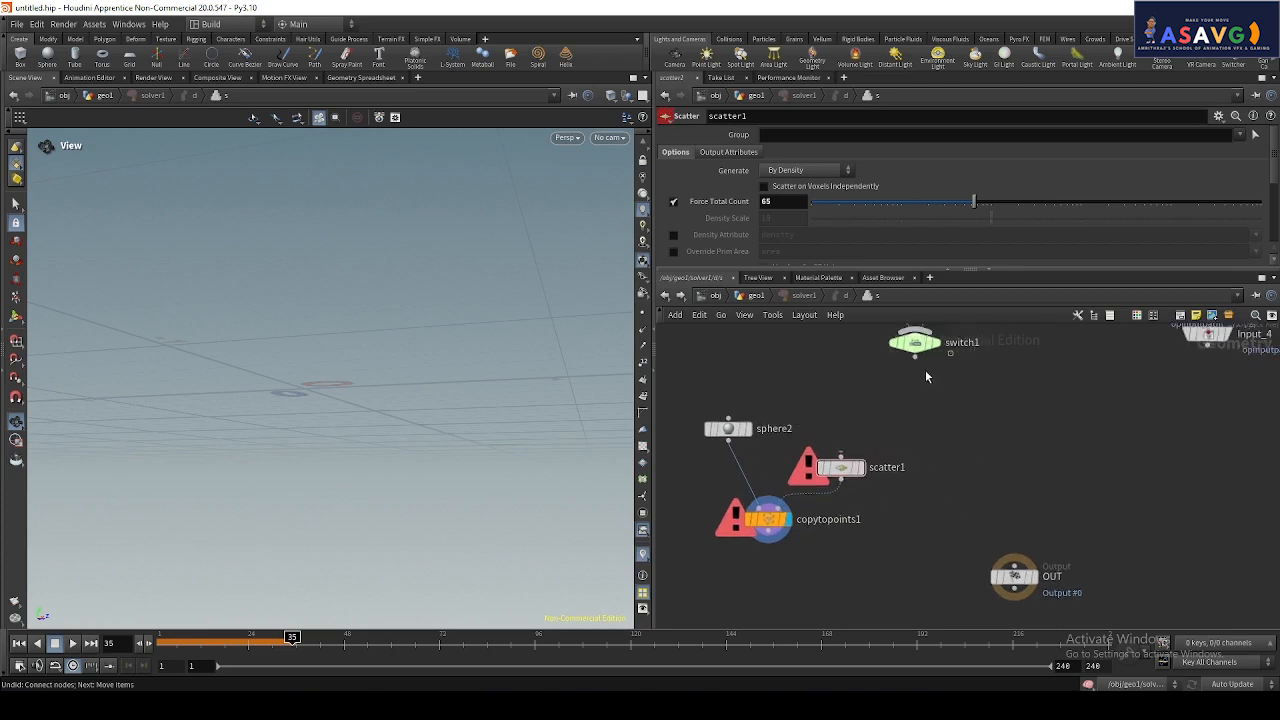
pyautogui.moveTo(916, 356); pyautogui.dragTo(1050, 578)
pyautogui.hotkey('ctrl', 'z')
# - Add a Merge node to the solver network just above OUT
pyautogui.moveTo(933, 468); pyautogui.dragTo(1027, 500, button='middle')
pyautogui.press('Tab')
pyautogui.write('me')
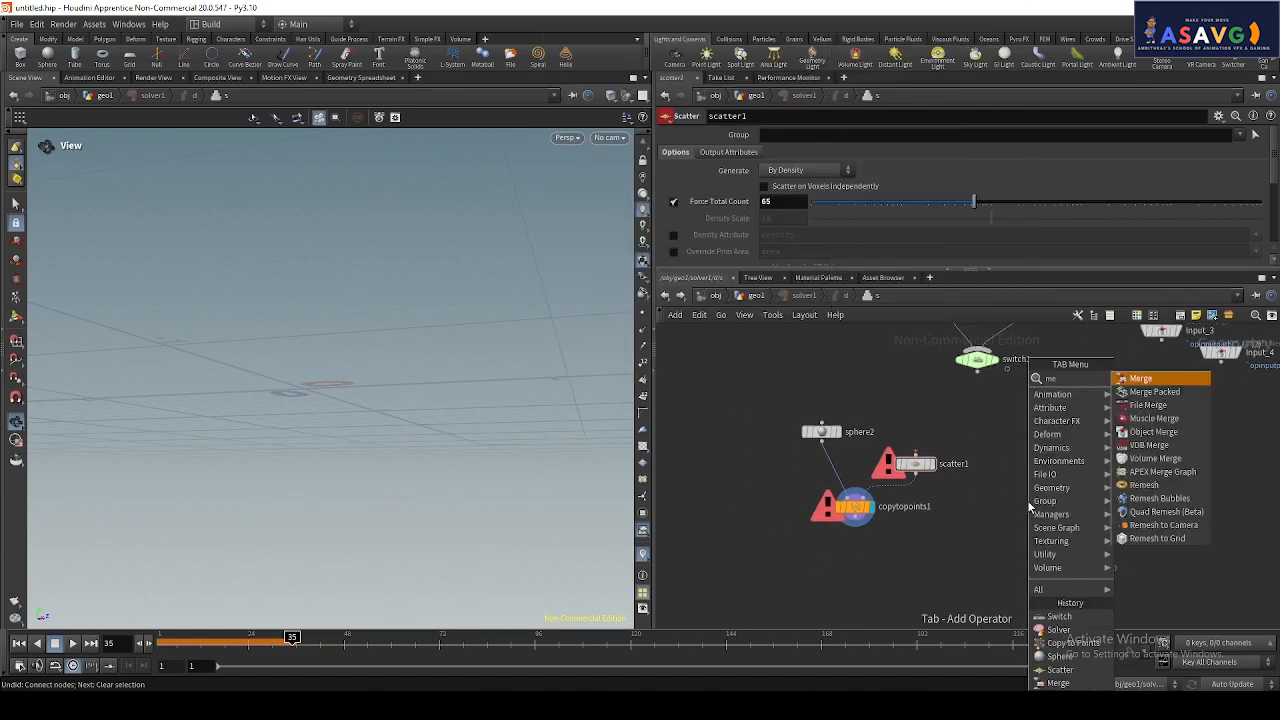
pyautogui.write('r')
pyautogui.click(1140, 380)
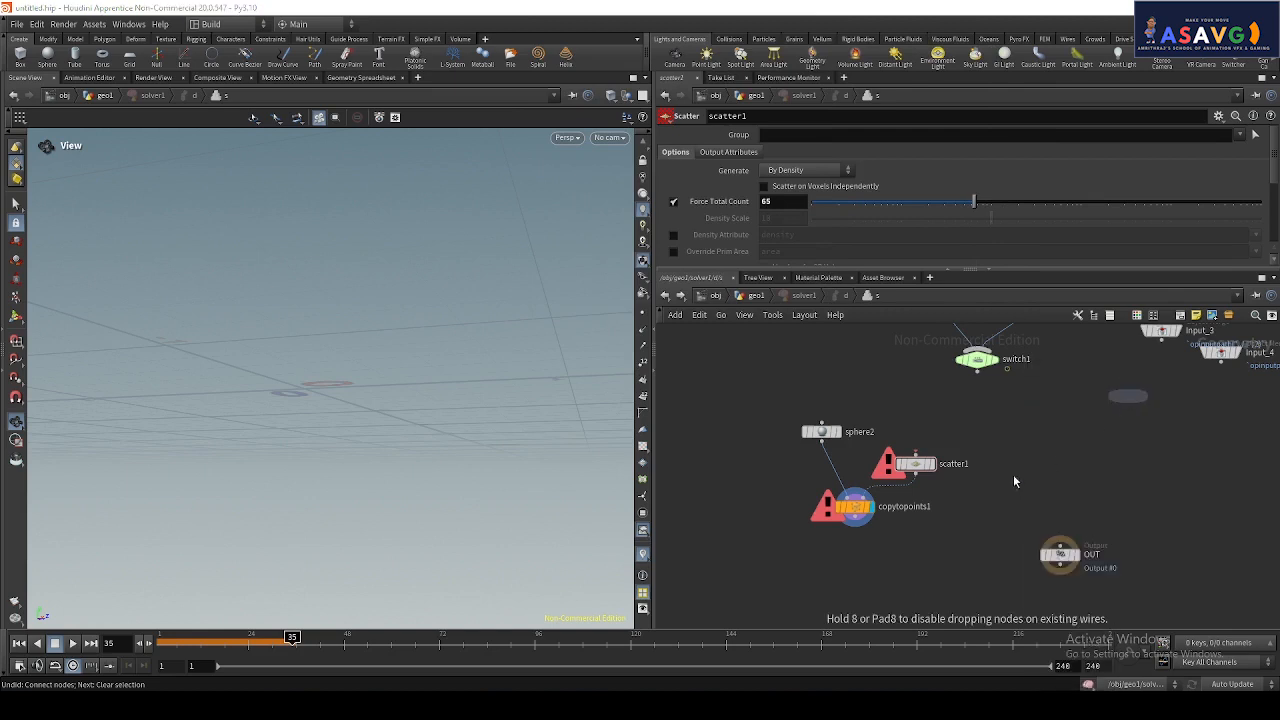
pyautogui.click(1037, 494)
pyautogui.scroll(2, 969, 473)
pyautogui.moveTo(1108, 472); pyautogui.dragTo(1058, 520, button='middle')
pyautogui.scroll(1, 1029, 475)
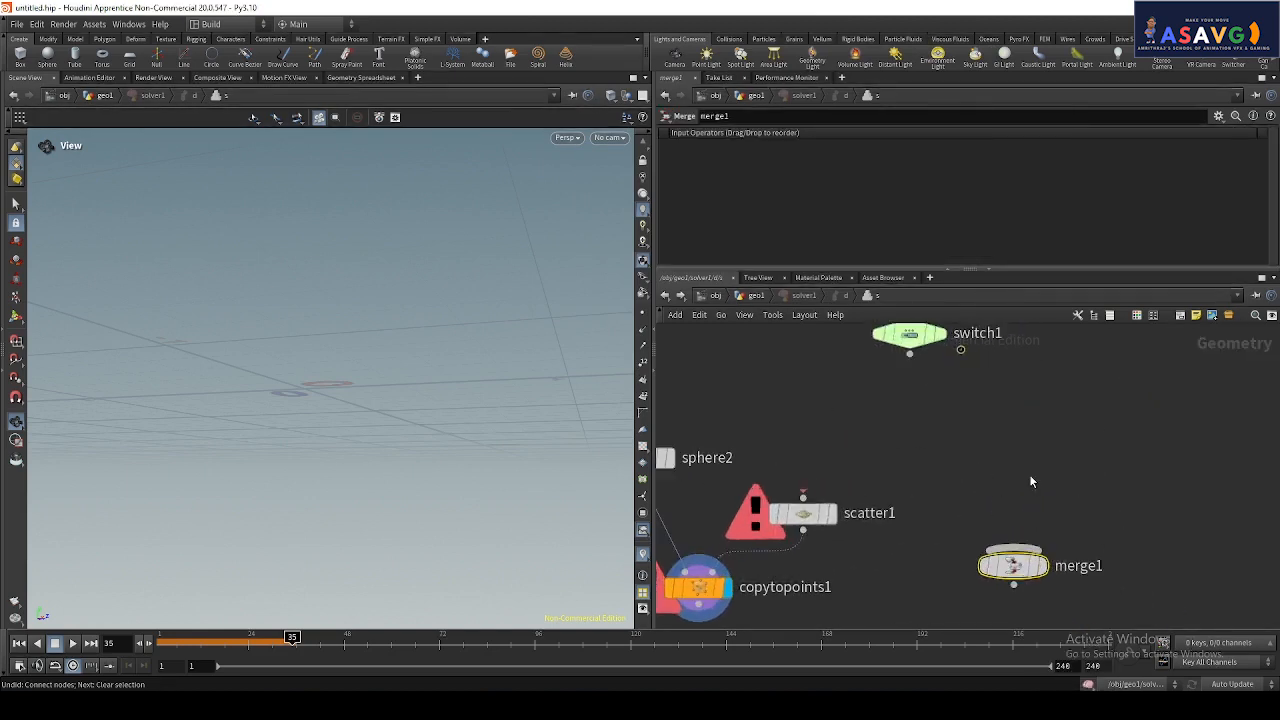
# - Connect the output of switch1 to the input of scatter1
pyautogui.scroll(-2, 1029, 475)
pyautogui.scroll(-1, 929, 475)
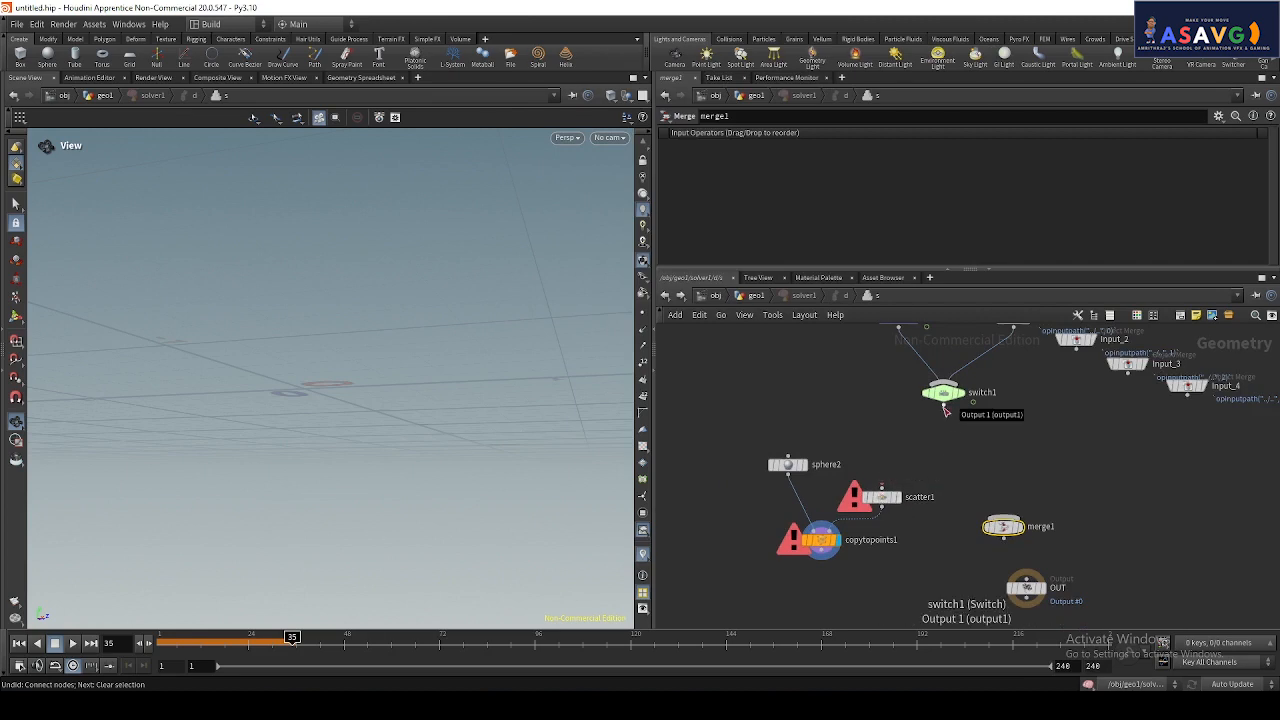
pyautogui.moveTo(945, 410); pyautogui.dragTo(881, 489)
pyautogui.moveTo(923, 556)
pyautogui.mouseDown(button='middle')
pyautogui.moveTo(923, 543)
pyautogui.moveTo(903, 547)
pyautogui.mouseUp(button='middle')
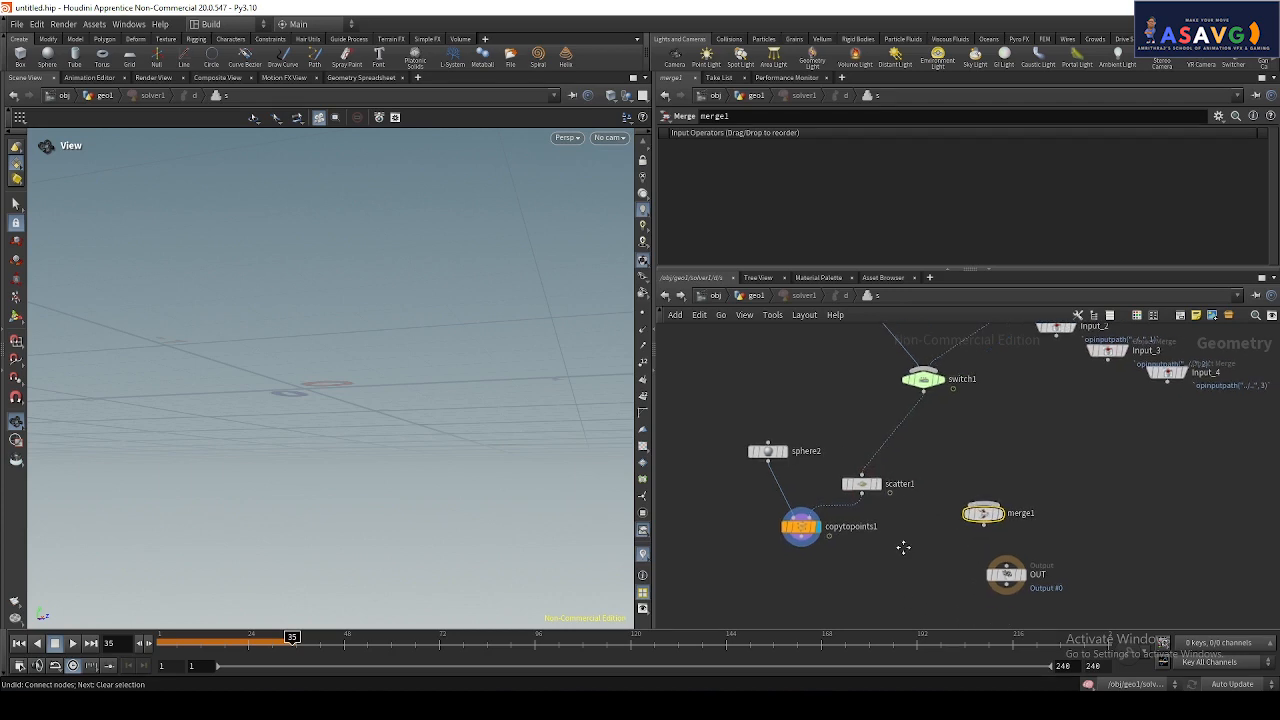
# - Move merge1 below copytopoints1 and wire copytopoints1 and switch1 into it, in that order
pyautogui.moveTo(967, 530); pyautogui.dragTo(898, 617)
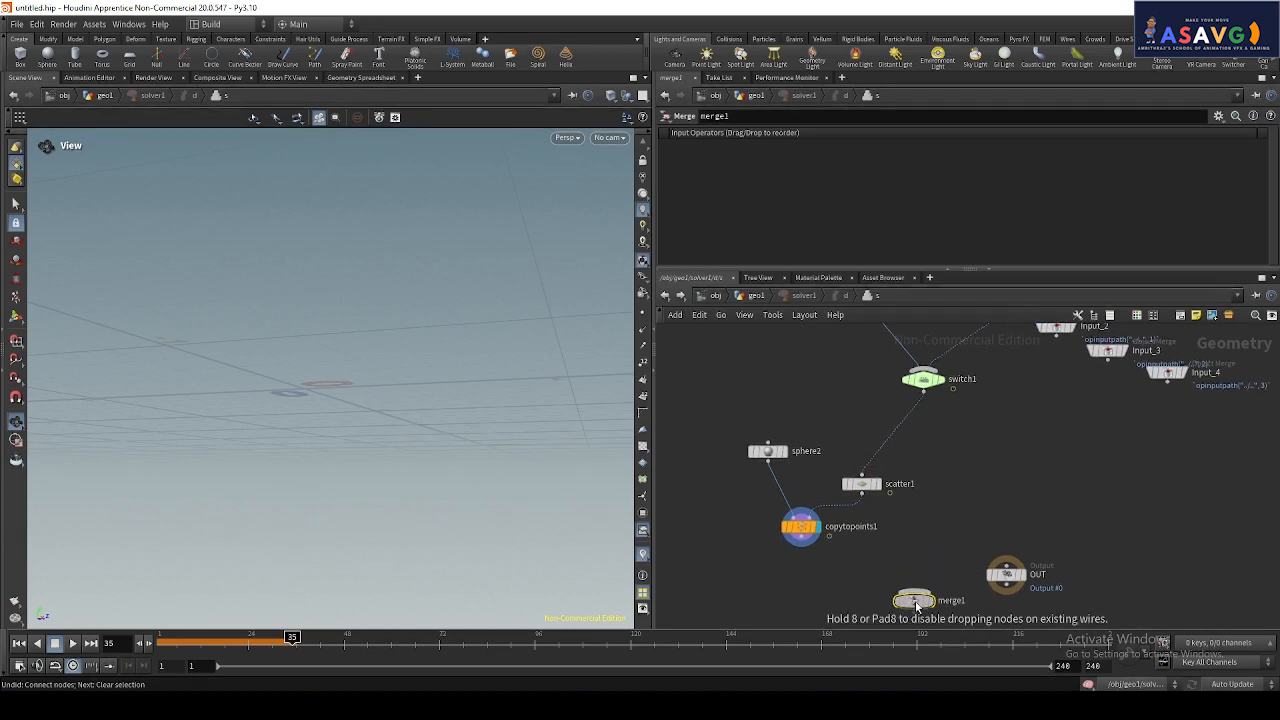
pyautogui.moveTo(950, 552); pyautogui.dragTo(968, 507, button='middle')
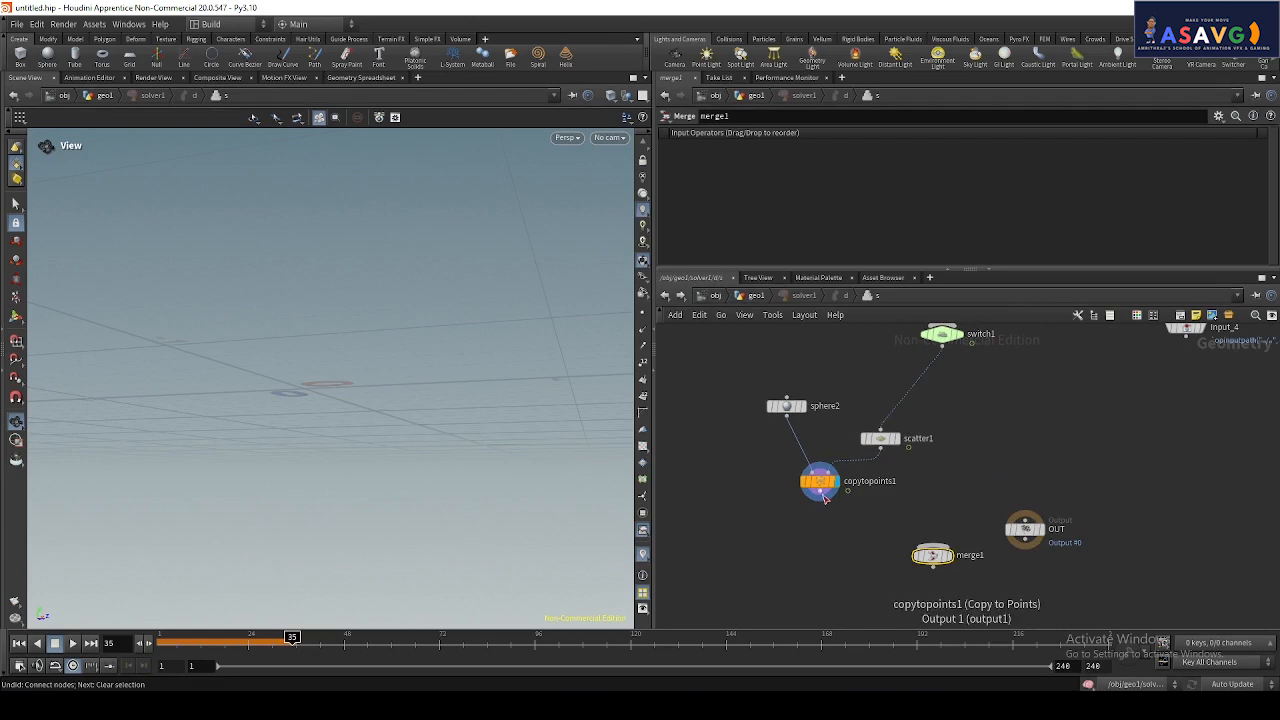
pyautogui.moveTo(847, 491); pyautogui.dragTo(933, 546)
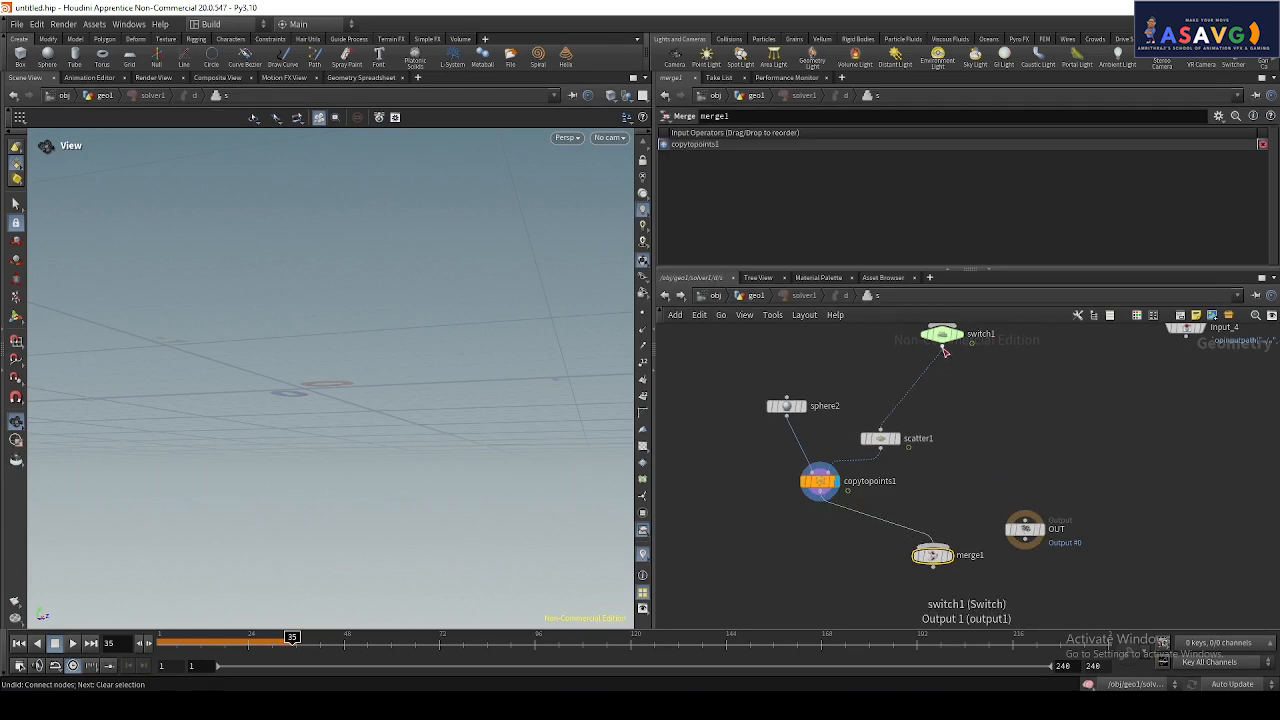
pyautogui.moveTo(944, 352); pyautogui.dragTo(950, 542)
# - Place OUT below merge1, wire merge1 into it, and display OUT to inspect the merged spheres
pyautogui.moveTo(1028, 588); pyautogui.dragTo(1038, 476, button='middle')
pyautogui.moveTo(1039, 476); pyautogui.dragTo(934, 498)
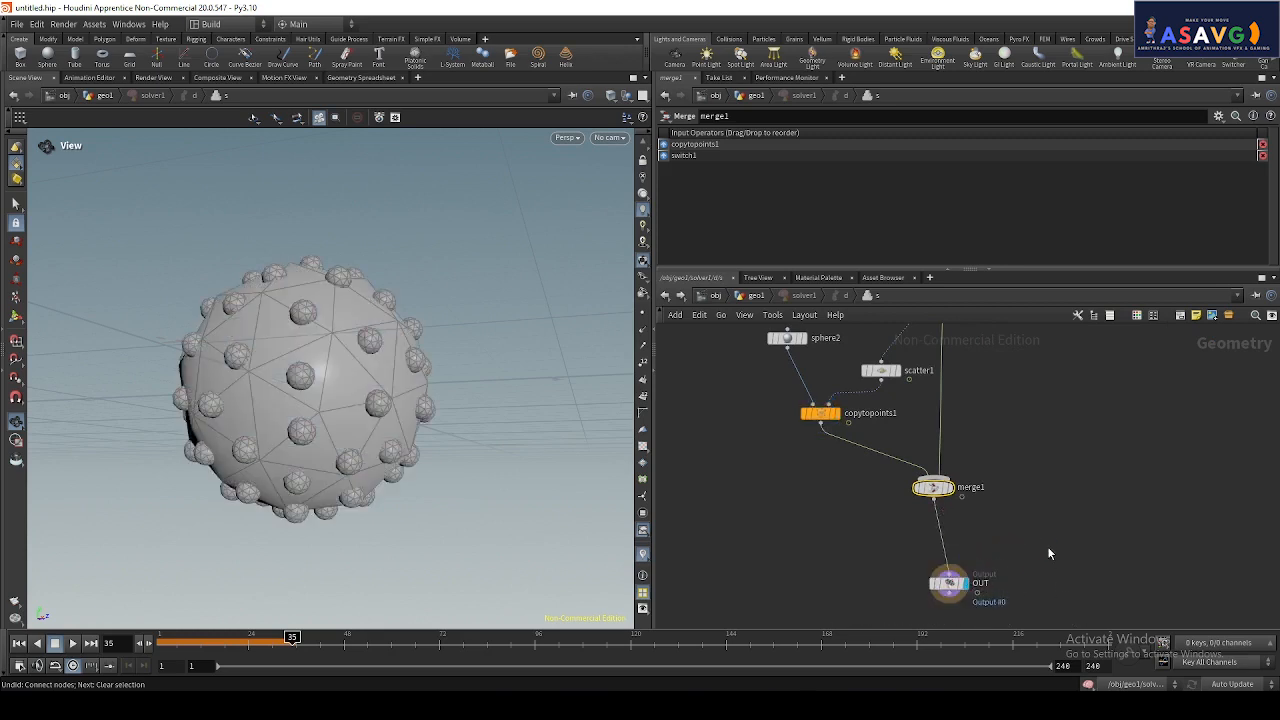
pyautogui.scroll(-2, 1049, 553)
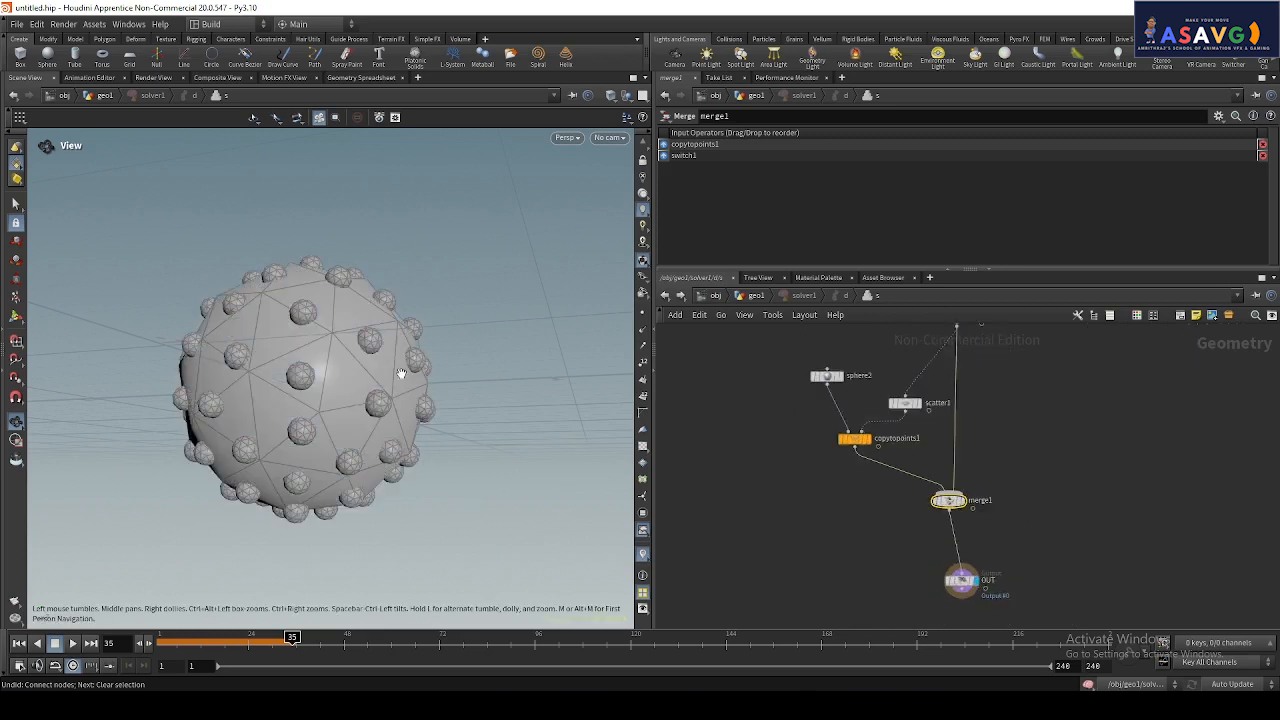
pyautogui.moveTo(368, 398); pyautogui.dragTo(590, 428)
pyautogui.scroll(3, 434, 426)
pyautogui.moveTo(960, 484); pyautogui.dragTo(965, 561, button='middle')
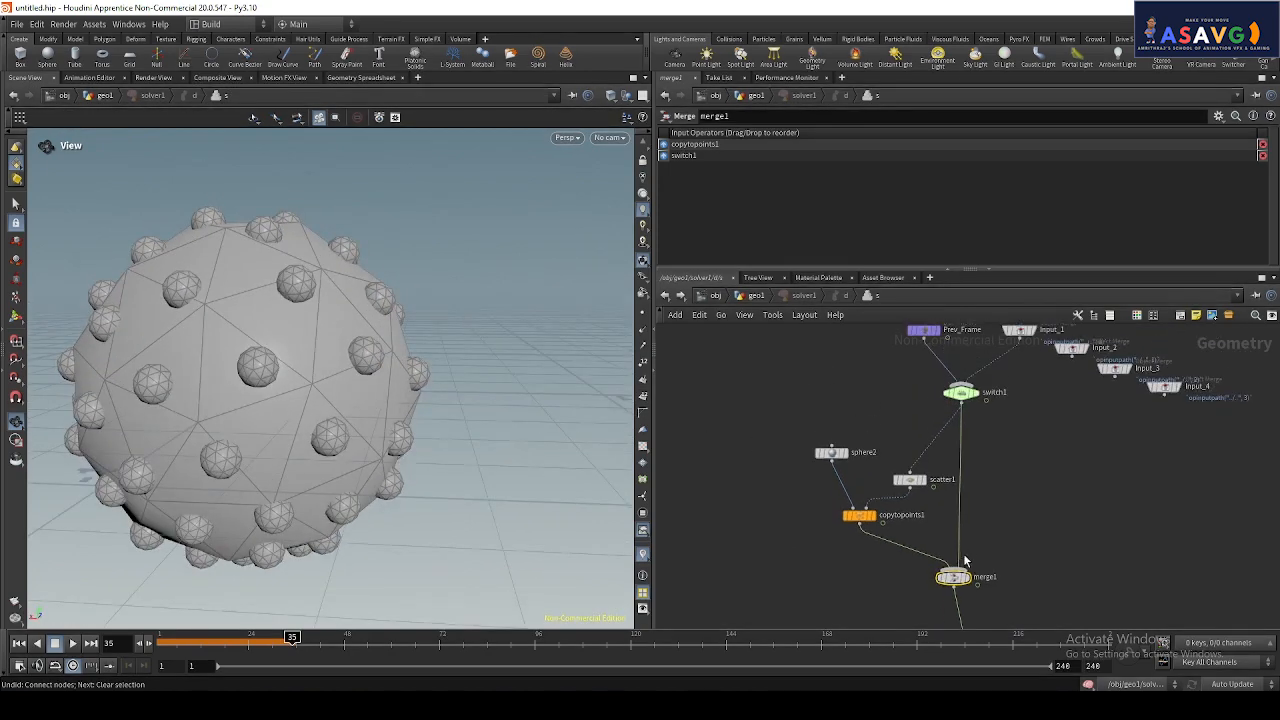
# - Display switch1 inside the solver network and play the animation from frame 1 to frame 15
pyautogui.moveTo(975, 400)
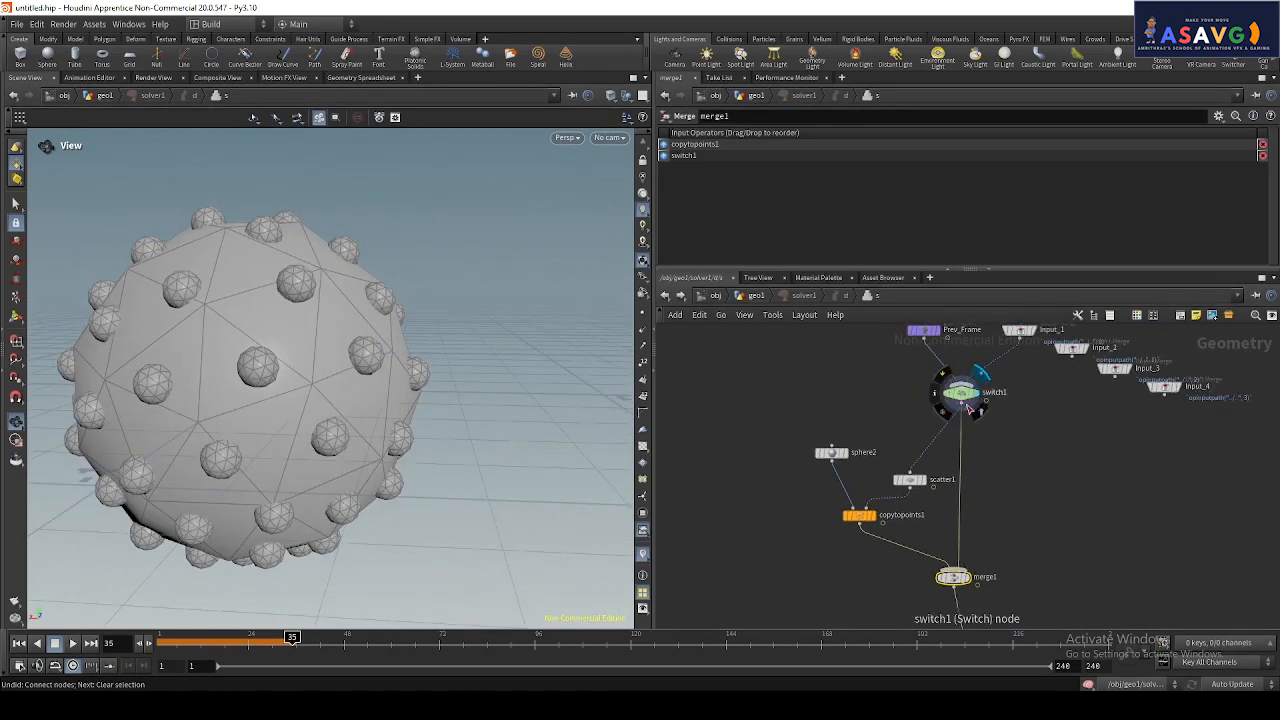
pyautogui.click(18, 643)
pyautogui.click(73, 645)
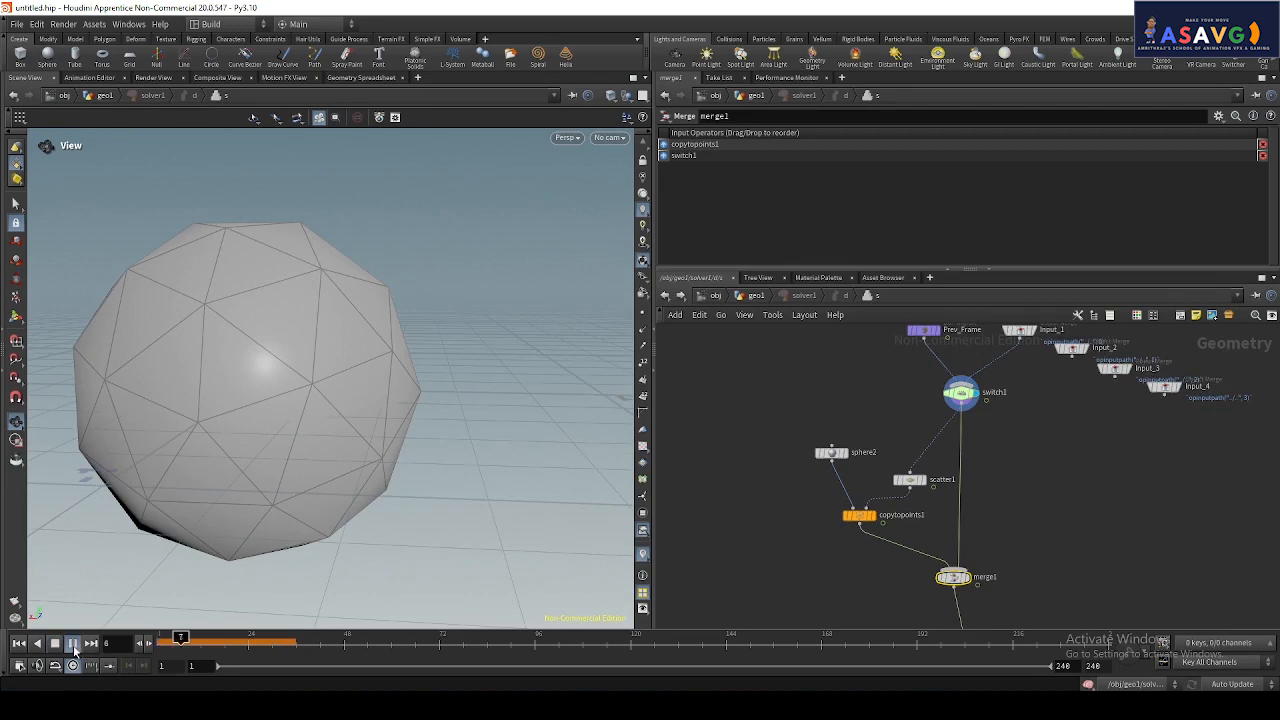
pyautogui.click(73, 645)
pyautogui.moveTo(924, 458); pyautogui.dragTo(956, 516, button='middle')
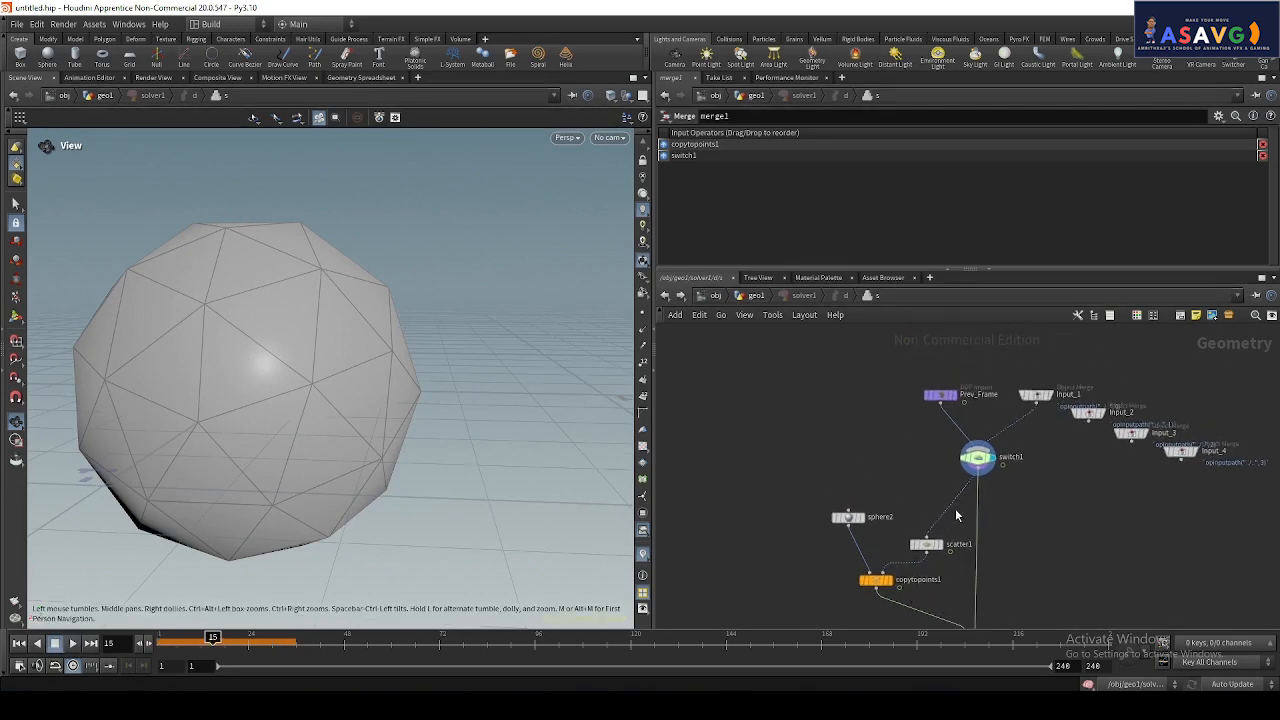
# - Return to the geo1 network and play solver1's result from frame 1 to frame 18
pyautogui.click(665, 295)
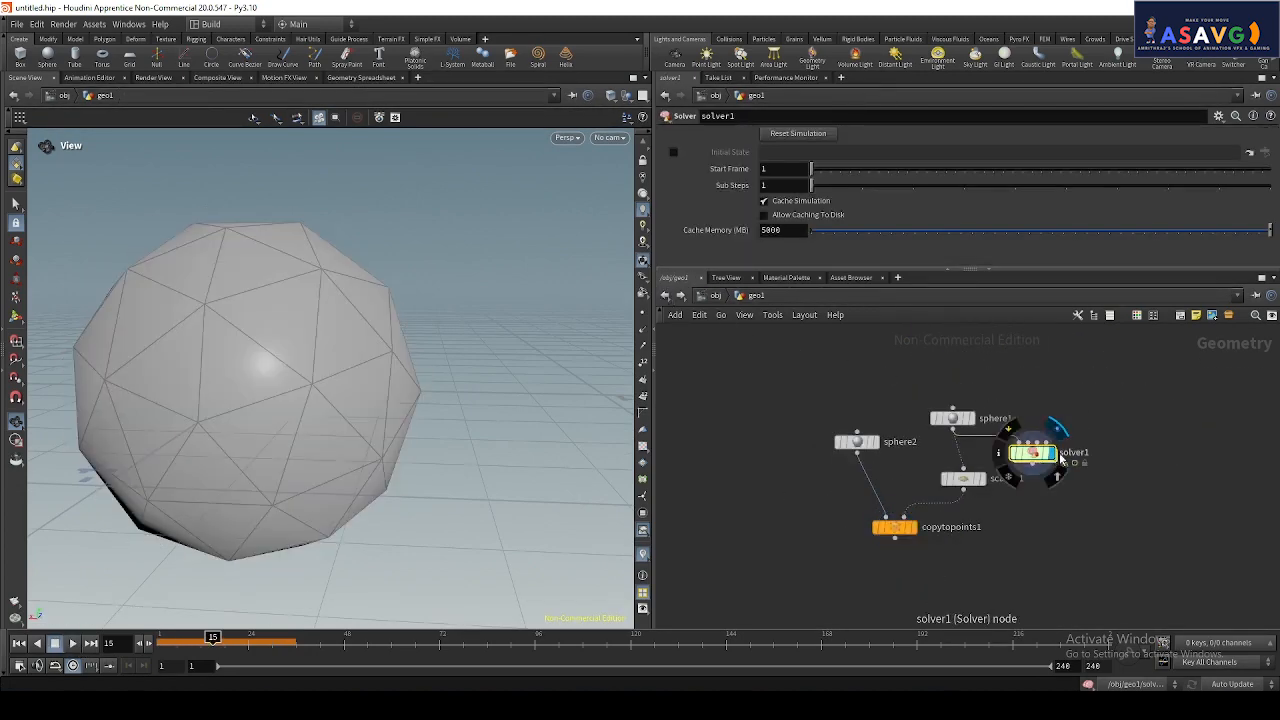
pyautogui.click(18, 643)
pyautogui.click(73, 645)
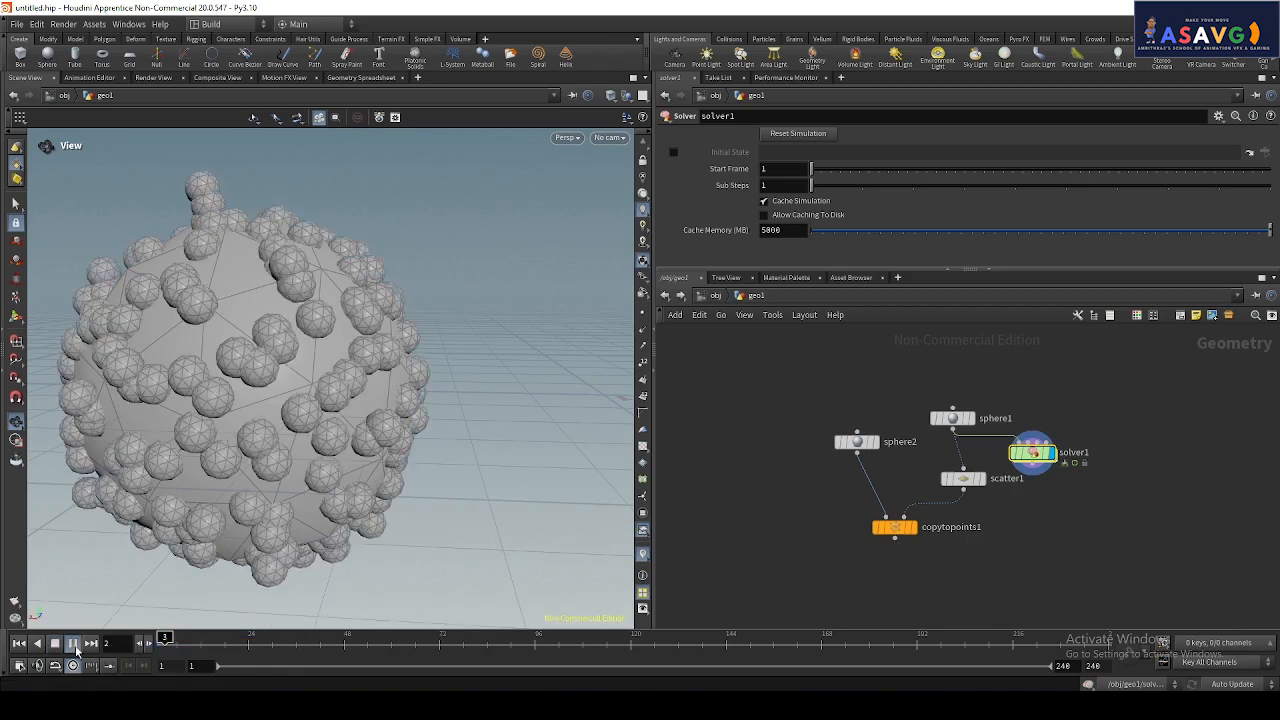
pyautogui.click(73, 643)
pyautogui.scroll(1, 917, 453)
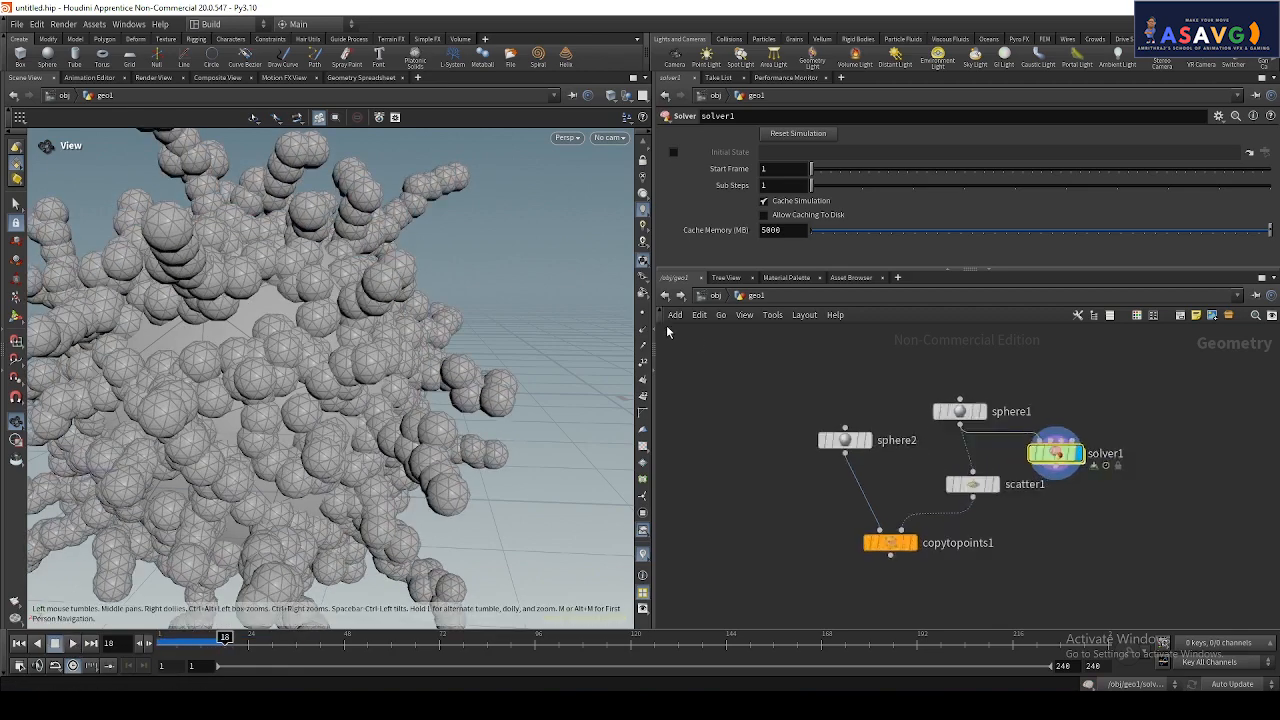
# - Enter solver1's network and make OUT the displayed node instead of switch1
pyautogui.doubleClick(1055, 453)
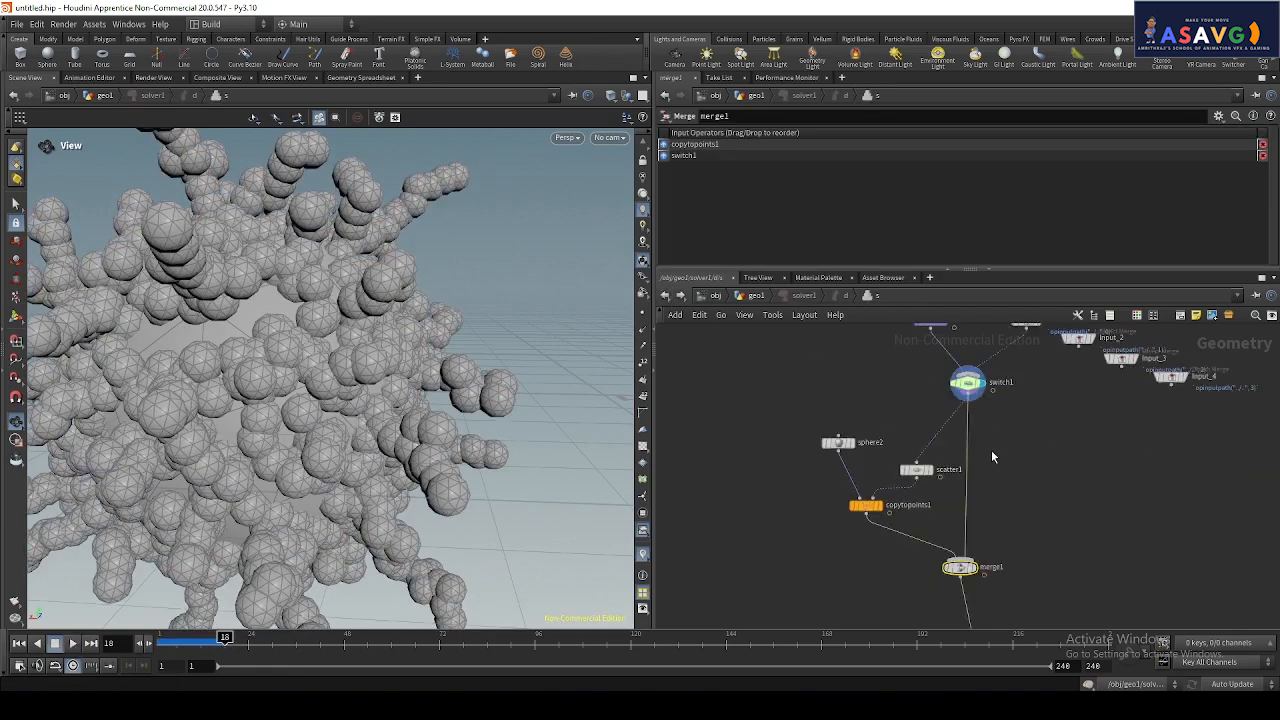
pyautogui.moveTo(972, 360); pyautogui.dragTo(985, 483, button='middle')
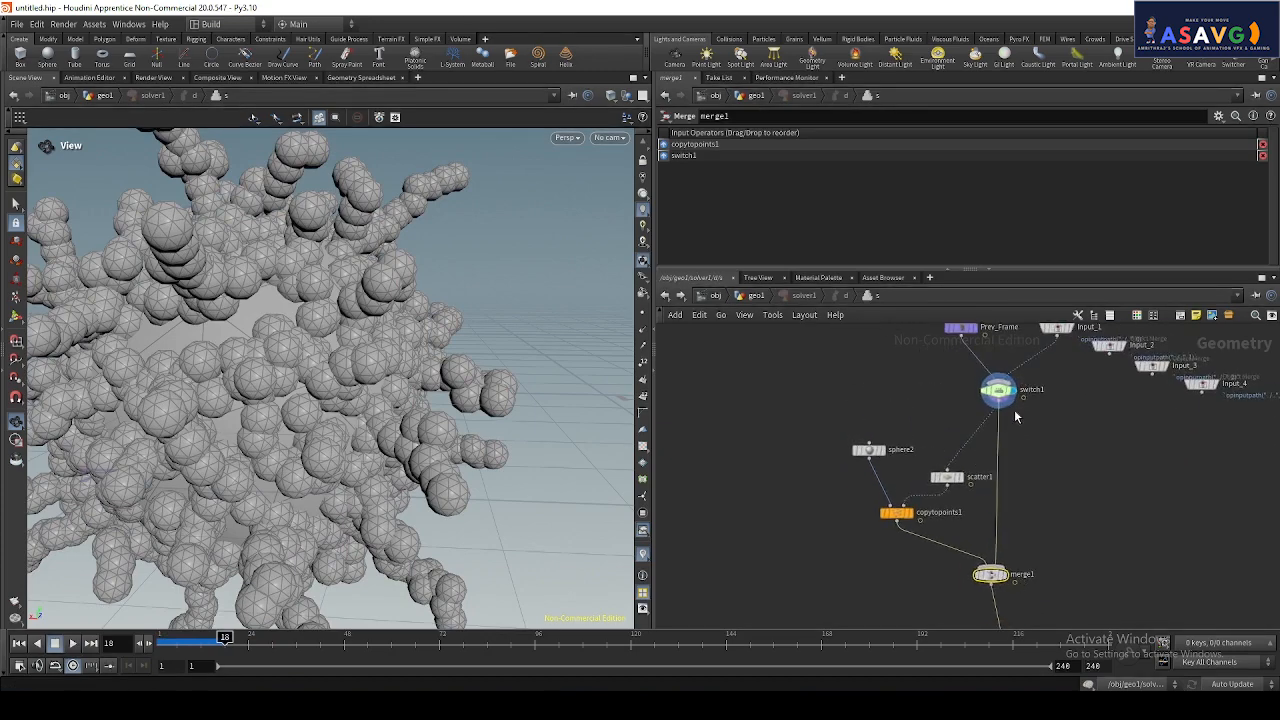
pyautogui.scroll(-2, 1027, 485)
pyautogui.moveTo(1025, 521); pyautogui.dragTo(1020, 431, button='middle')
pyautogui.scroll(2, 1005, 463)
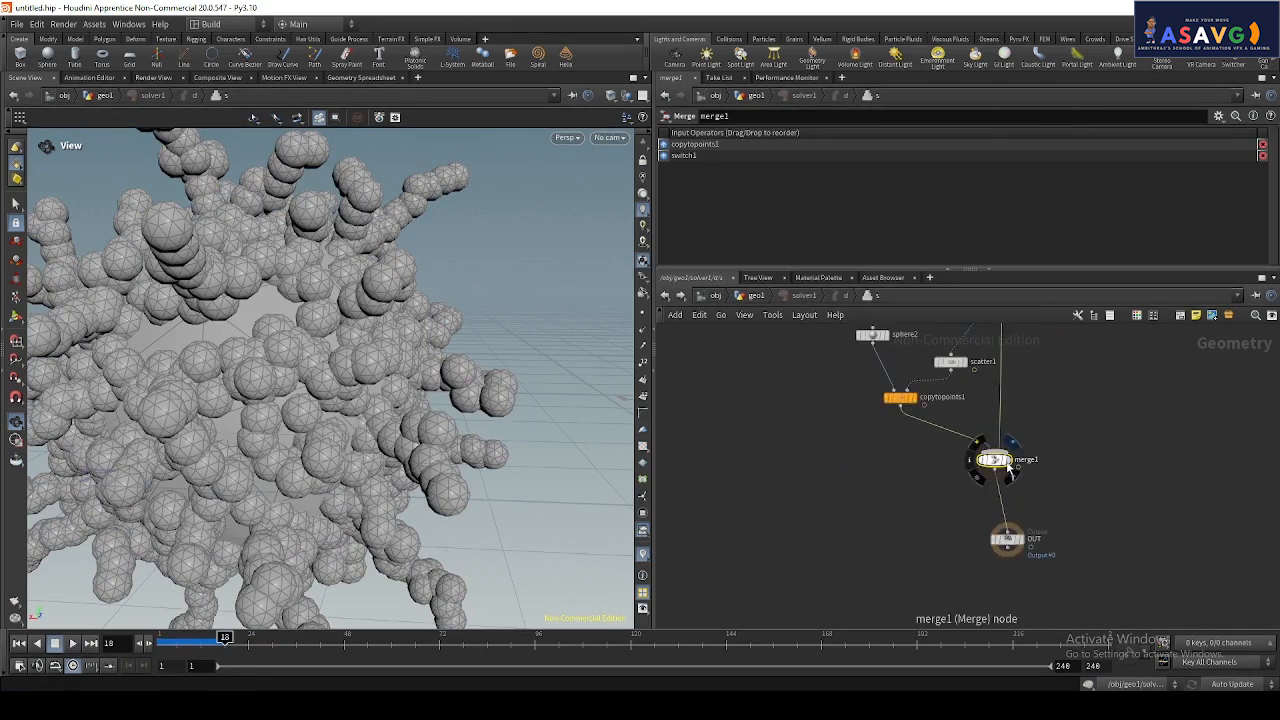
pyautogui.click(1008, 463)
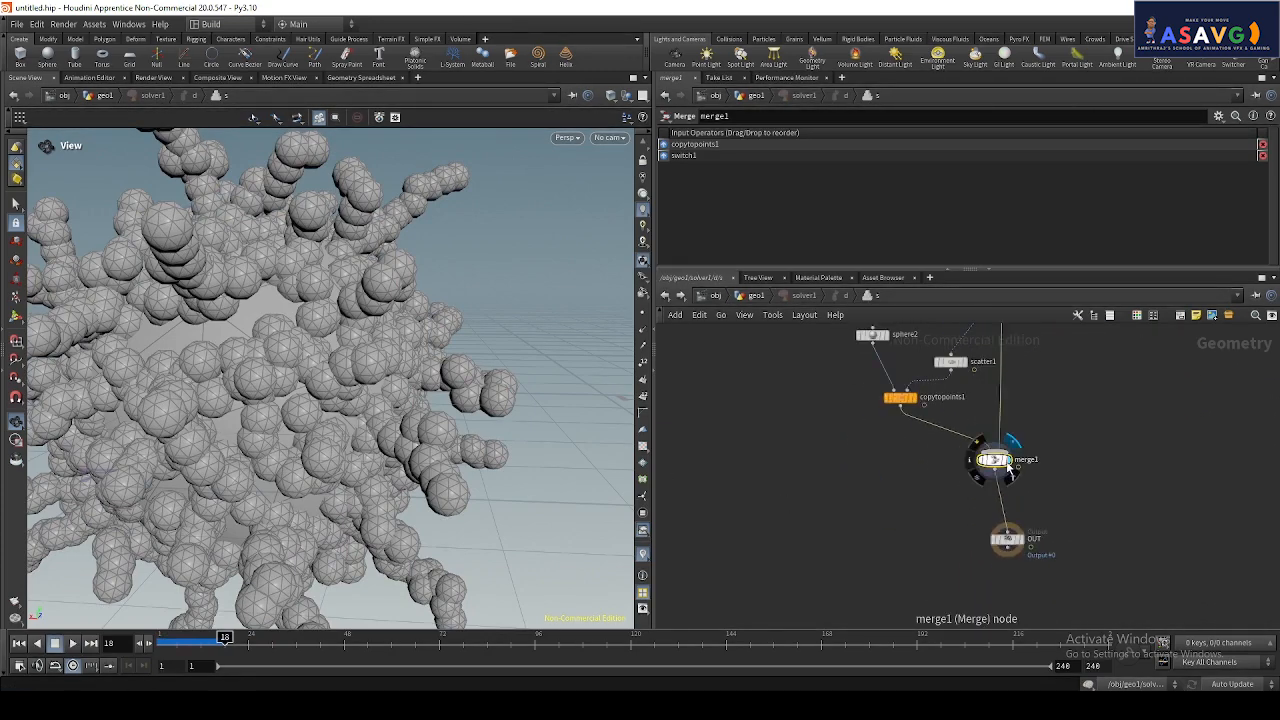
pyautogui.click(1021, 543)
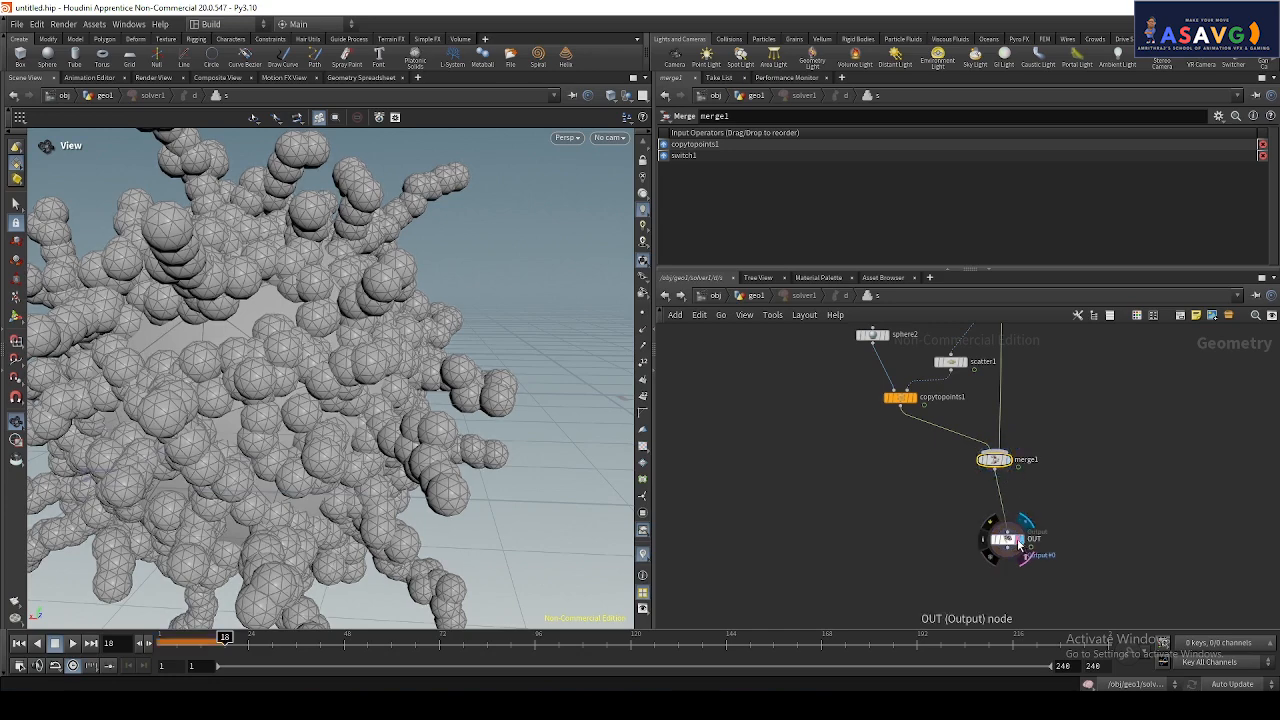
pyautogui.scroll(-2, 1058, 462)
pyautogui.moveTo(1061, 514); pyautogui.dragTo(1054, 573, button='middle')
pyautogui.scroll(2, 1008, 431)
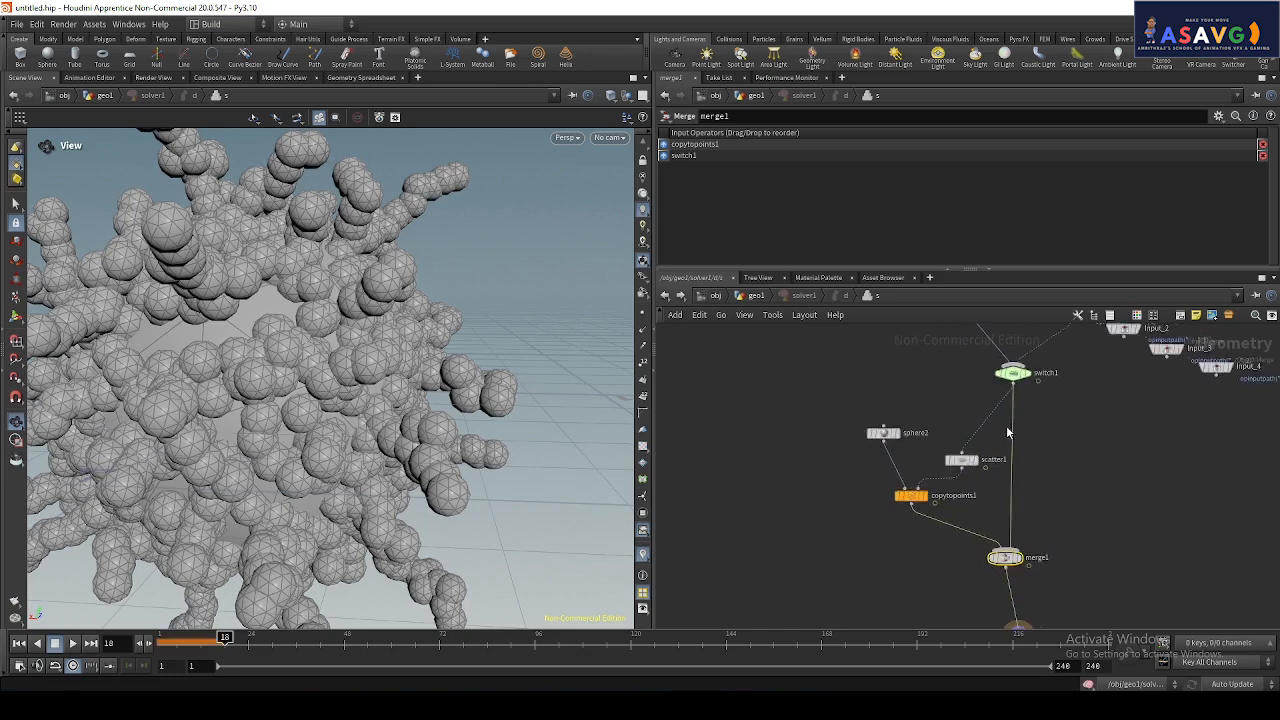
# - Return to geo1 and display scatter1, sphere1 and solver1 in turn to compare their geometry
pyautogui.click(679, 297)
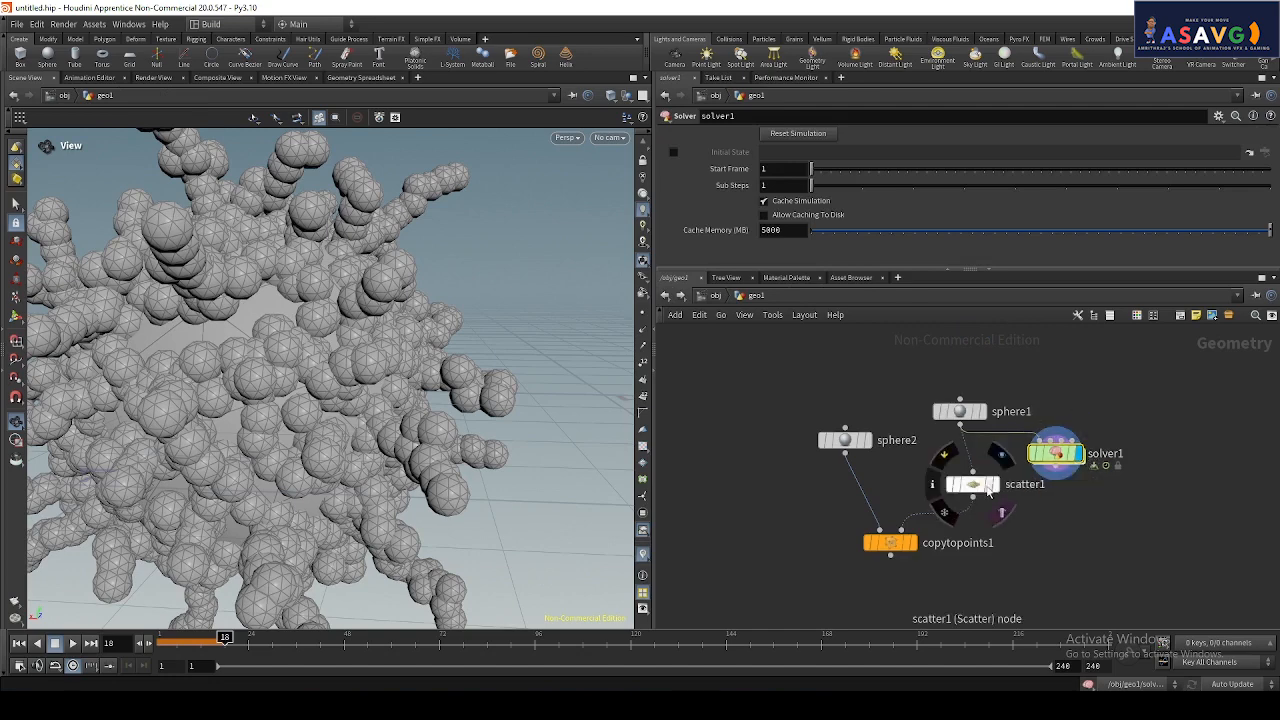
pyautogui.click(994, 484)
pyautogui.moveTo(1033, 494); pyautogui.dragTo(1033, 461, button='middle')
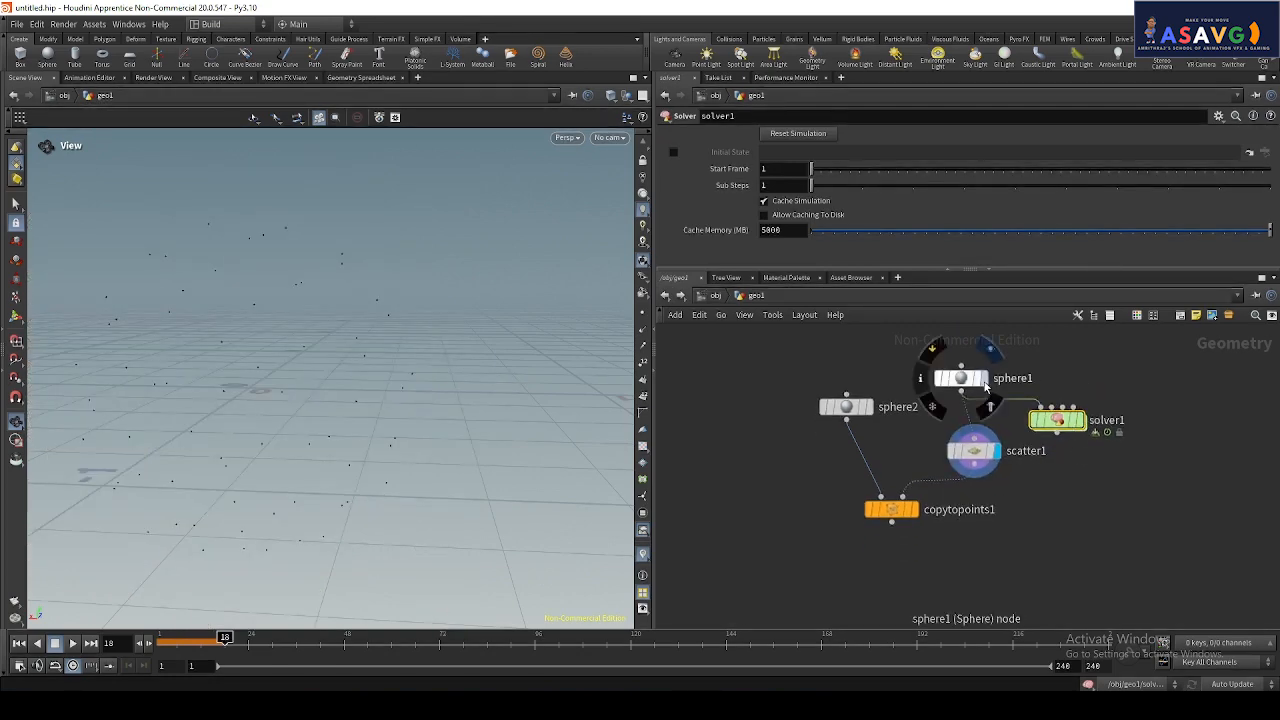
pyautogui.click(985, 378)
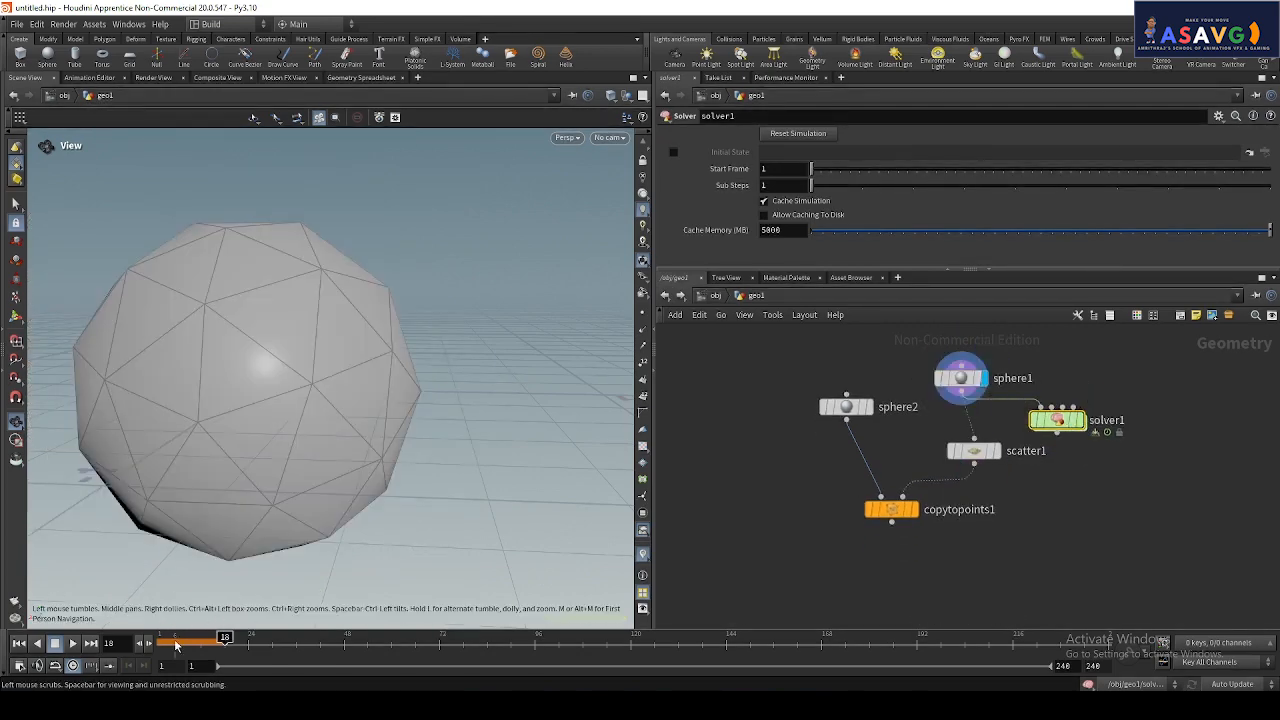
pyautogui.click(1084, 424)
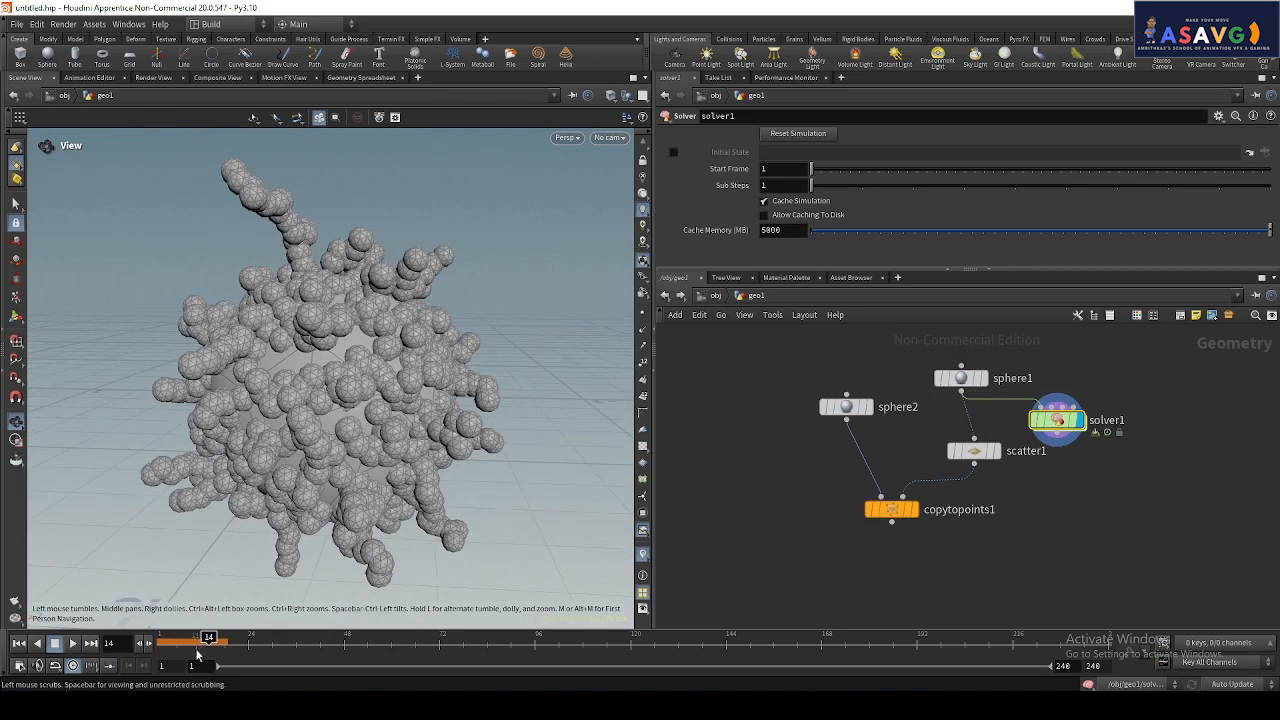
# - Play solver1's growth from frame 1 to frame 49 while examining the branching spheres from another angle
pyautogui.click(19, 644)
pyautogui.click(72, 645)
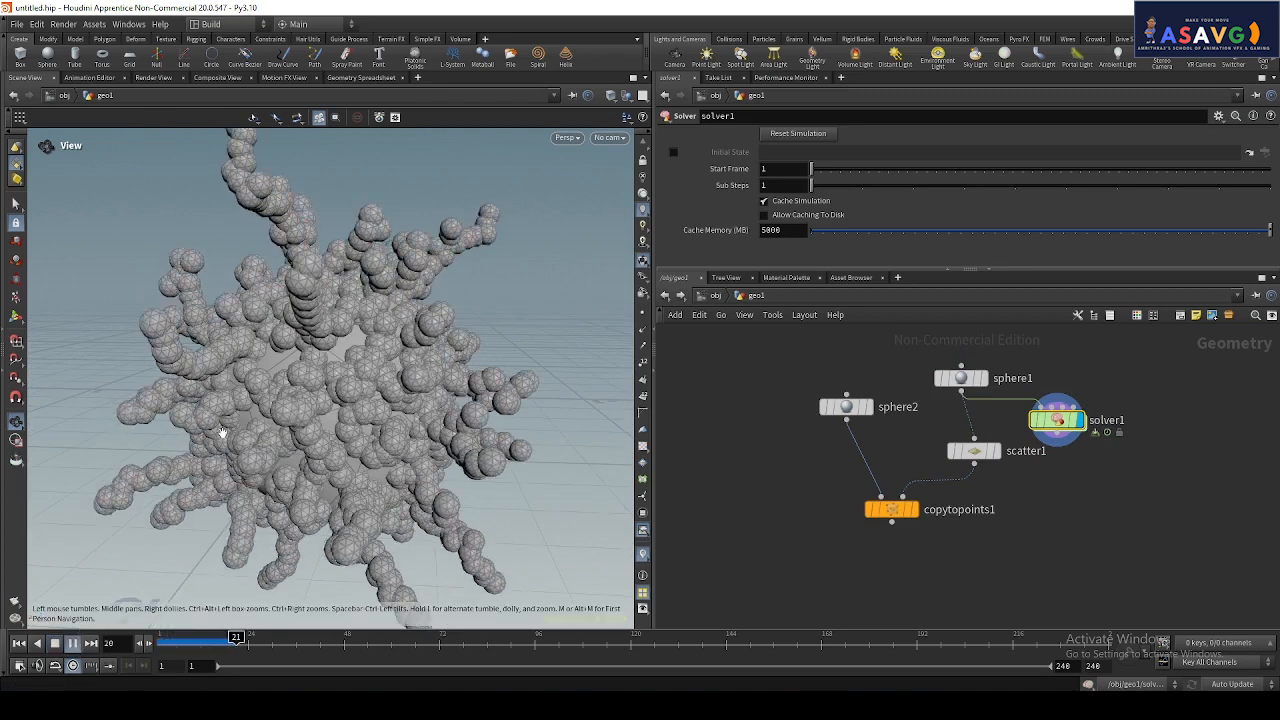
pyautogui.scroll(-3, 223, 433)
pyautogui.moveTo(223, 451); pyautogui.dragTo(304, 432)
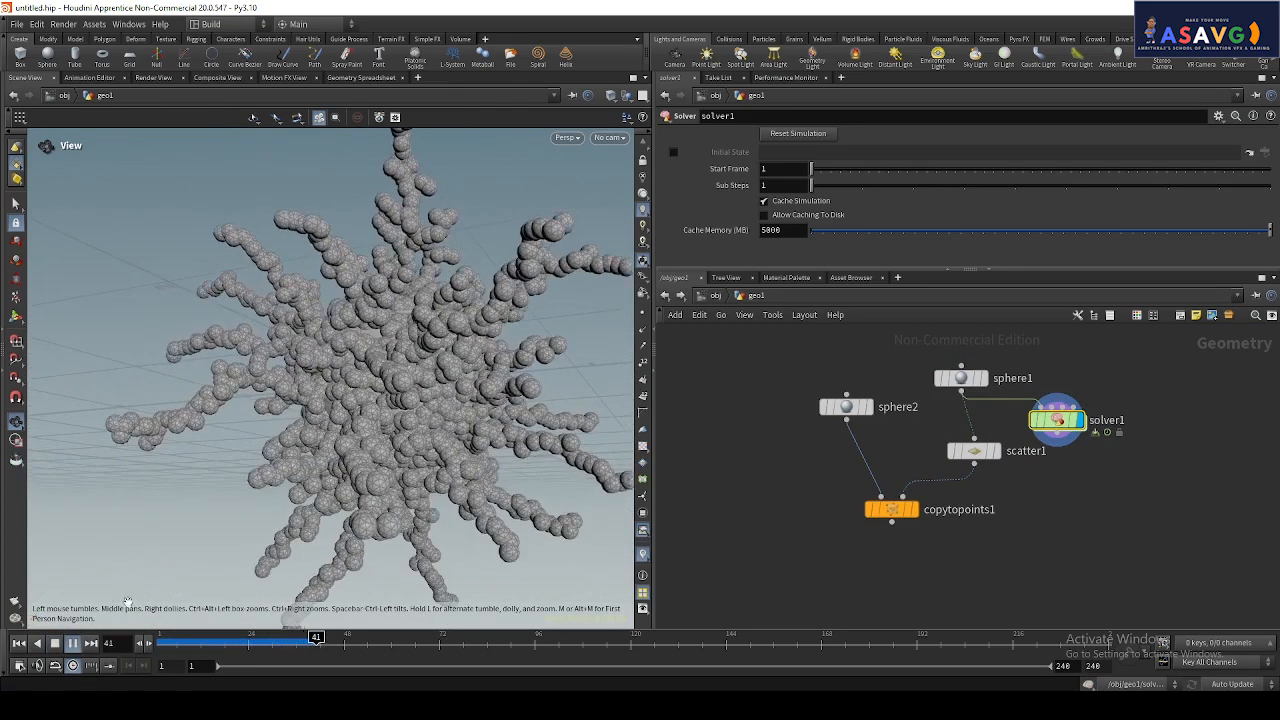
pyautogui.click(74, 644)
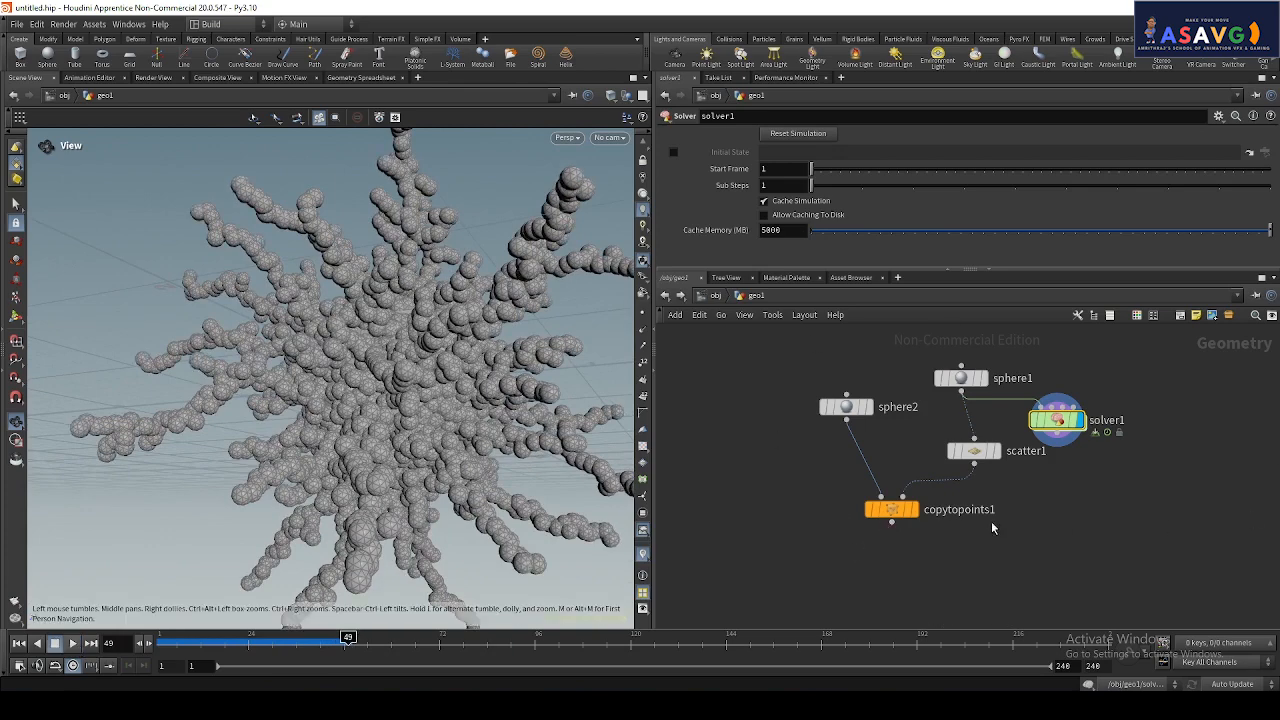
# - Enter solver1's network and review the node chain from switch1 through scatter1, copytopoints1 and merge1 to OUT
pyautogui.moveTo(993, 528); pyautogui.dragTo(946, 546, button='middle')
pyautogui.doubleClick(1004, 455)
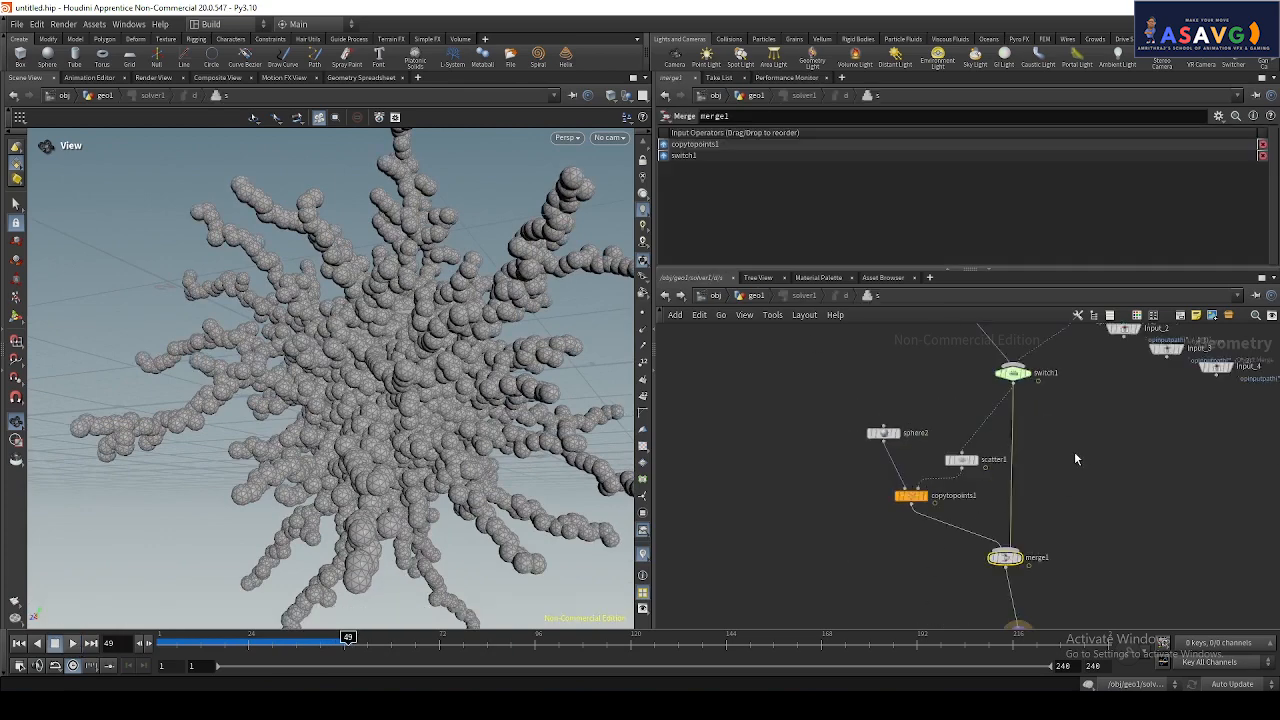
pyautogui.moveTo(1037, 567); pyautogui.dragTo(1047, 485, button='middle')
pyautogui.scroll(2, 1047, 485)
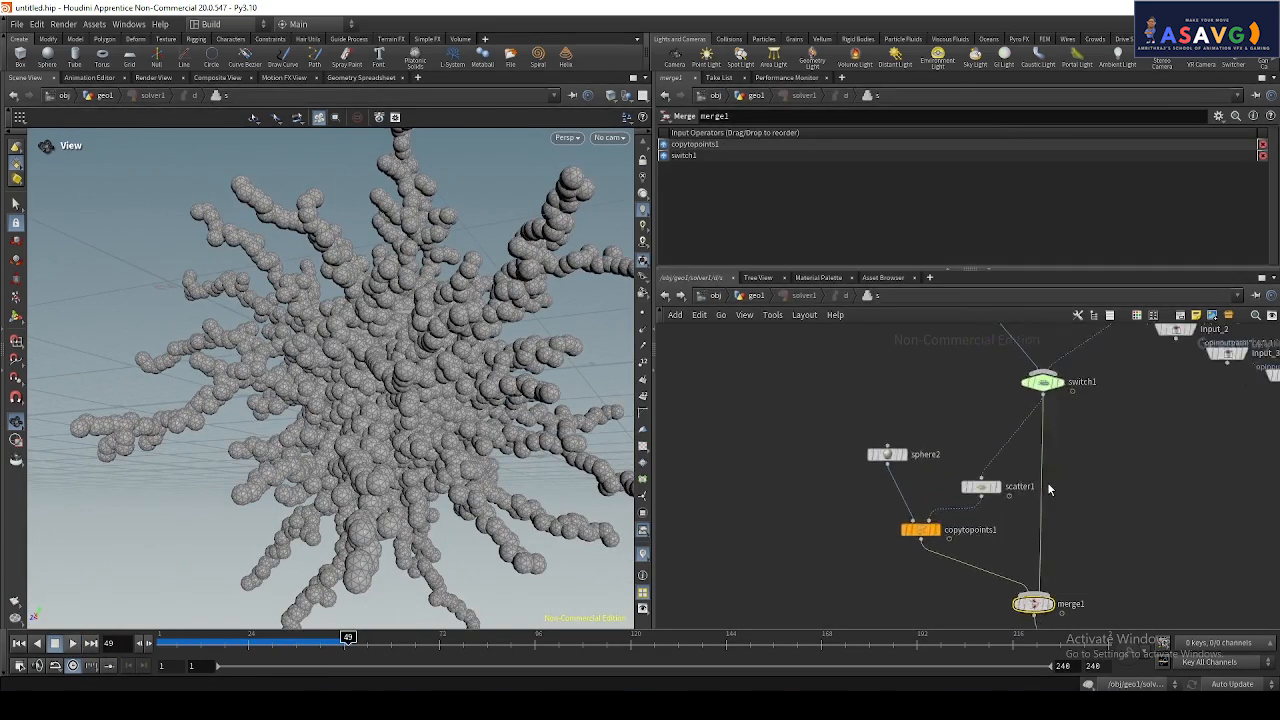
pyautogui.moveTo(1073, 617); pyautogui.dragTo(1085, 557, button='middle')
pyautogui.moveTo(1031, 482); pyautogui.dragTo(1029, 454, button='middle')
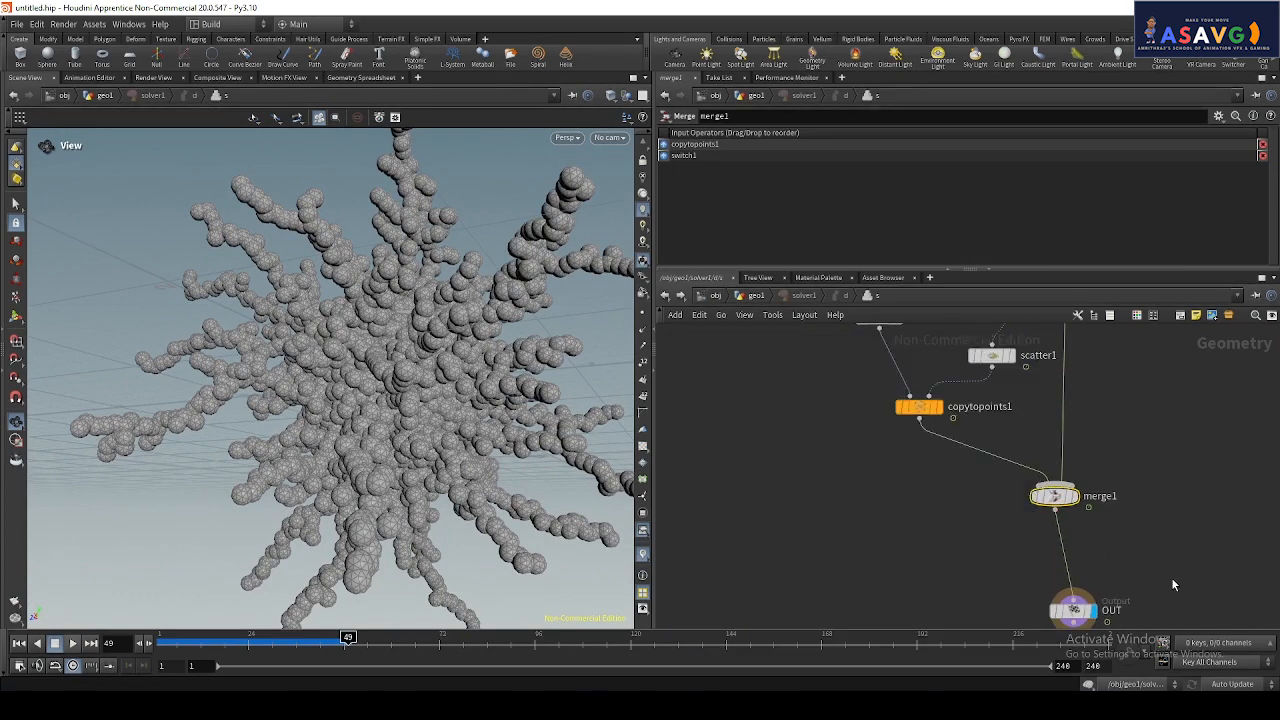
pyautogui.scroll(-2, 1174, 585)
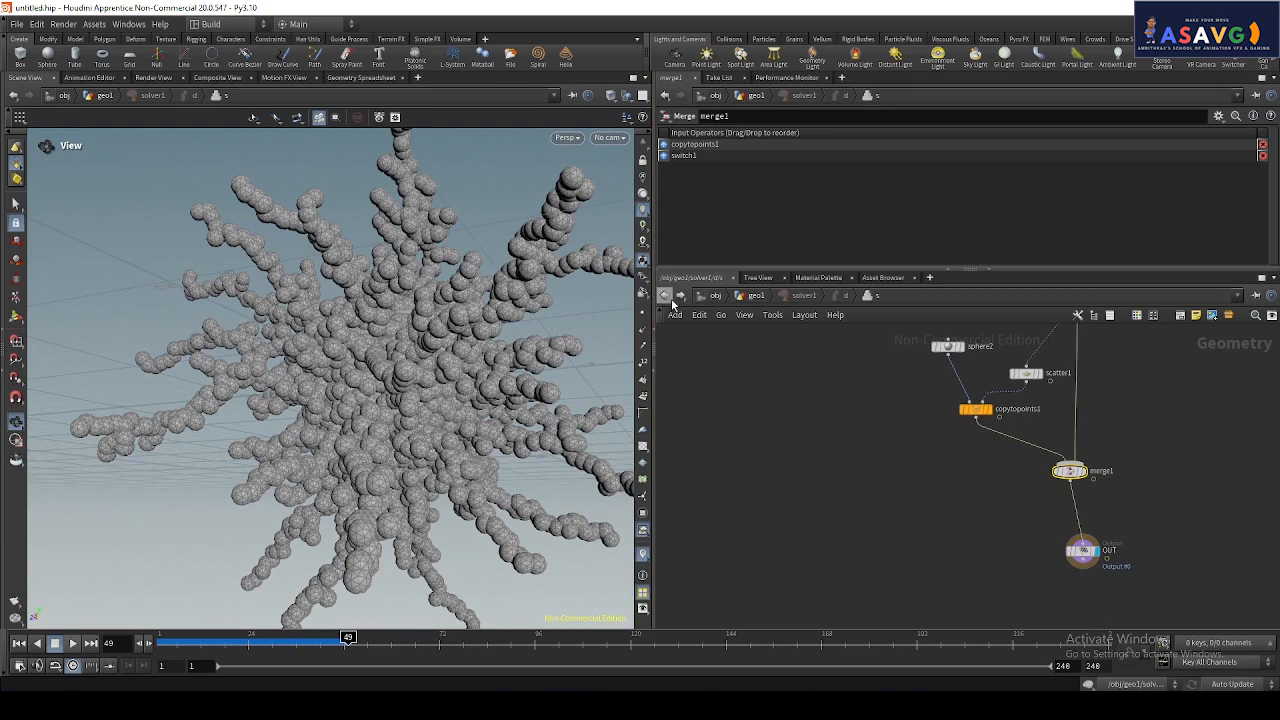
# - Return to geo1 and replay the simulation from frame 1 to frame 66, examining the whole structure from farther away
pyautogui.click(669, 300)
pyautogui.moveTo(266, 428); pyautogui.dragTo(225, 582, button='right')
pyautogui.click(19, 643)
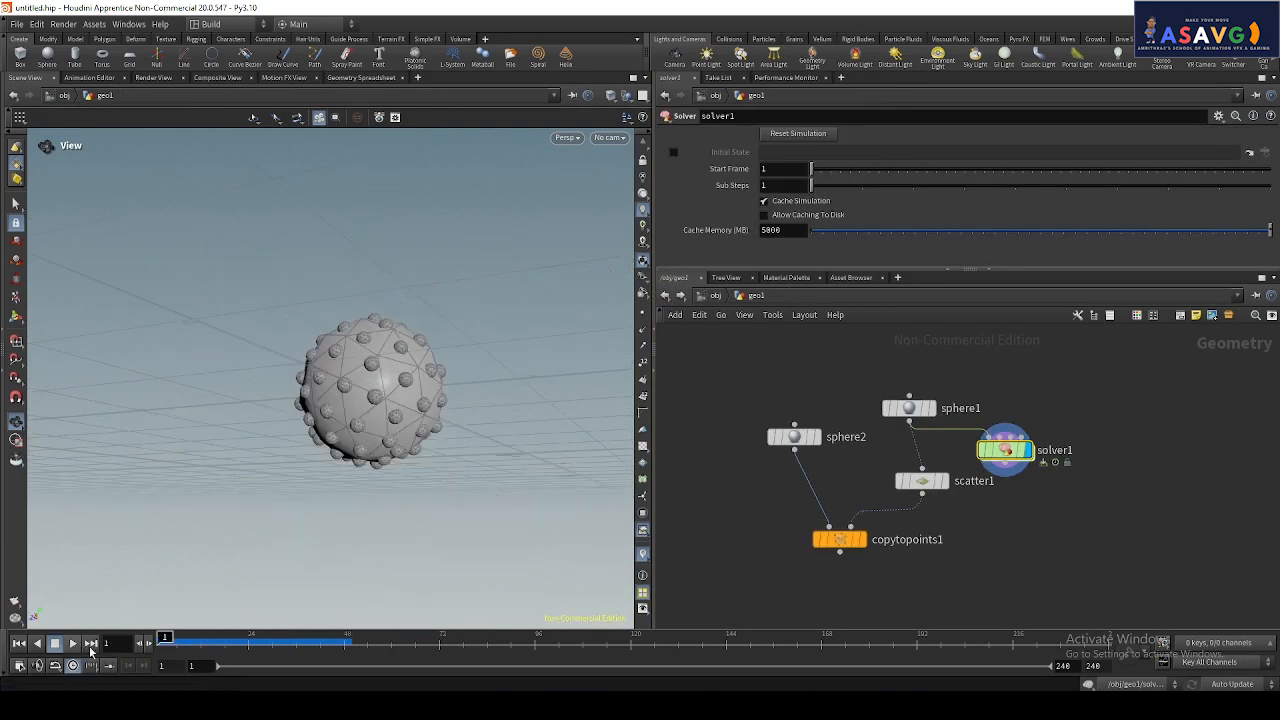
pyautogui.click(72, 643)
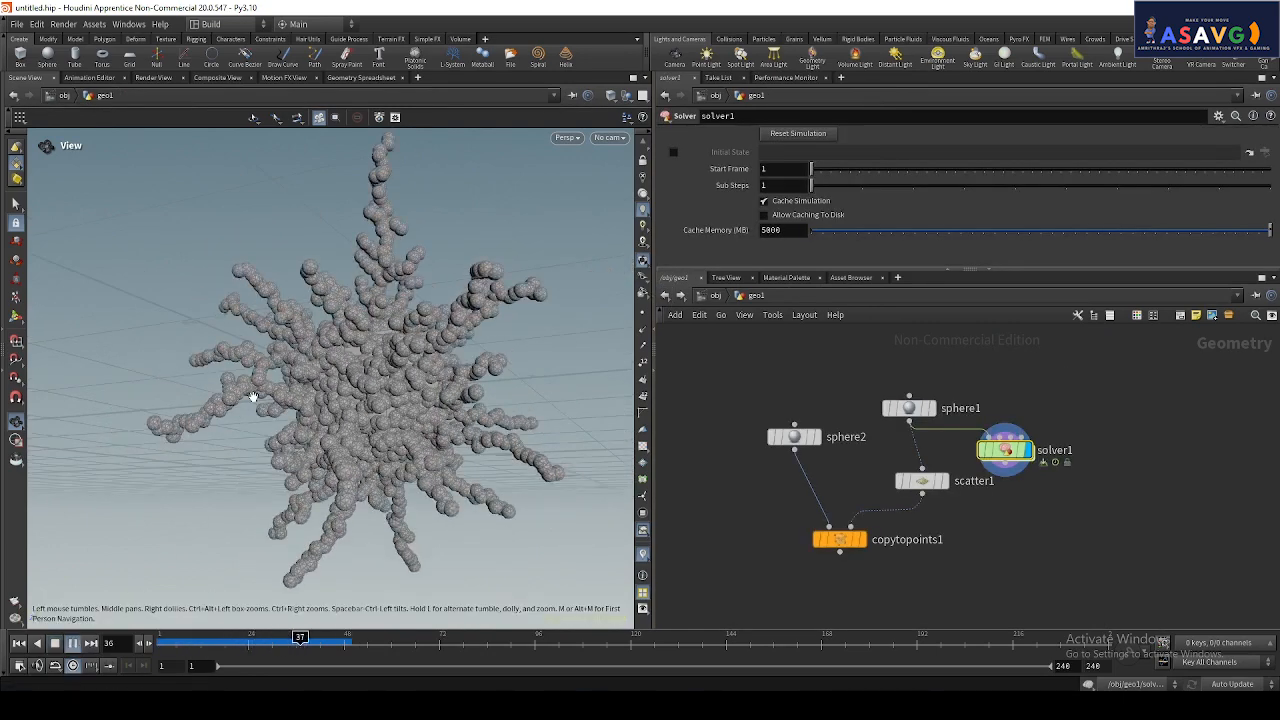
pyautogui.moveTo(263, 400); pyautogui.dragTo(436, 468)
pyautogui.click(73, 645)
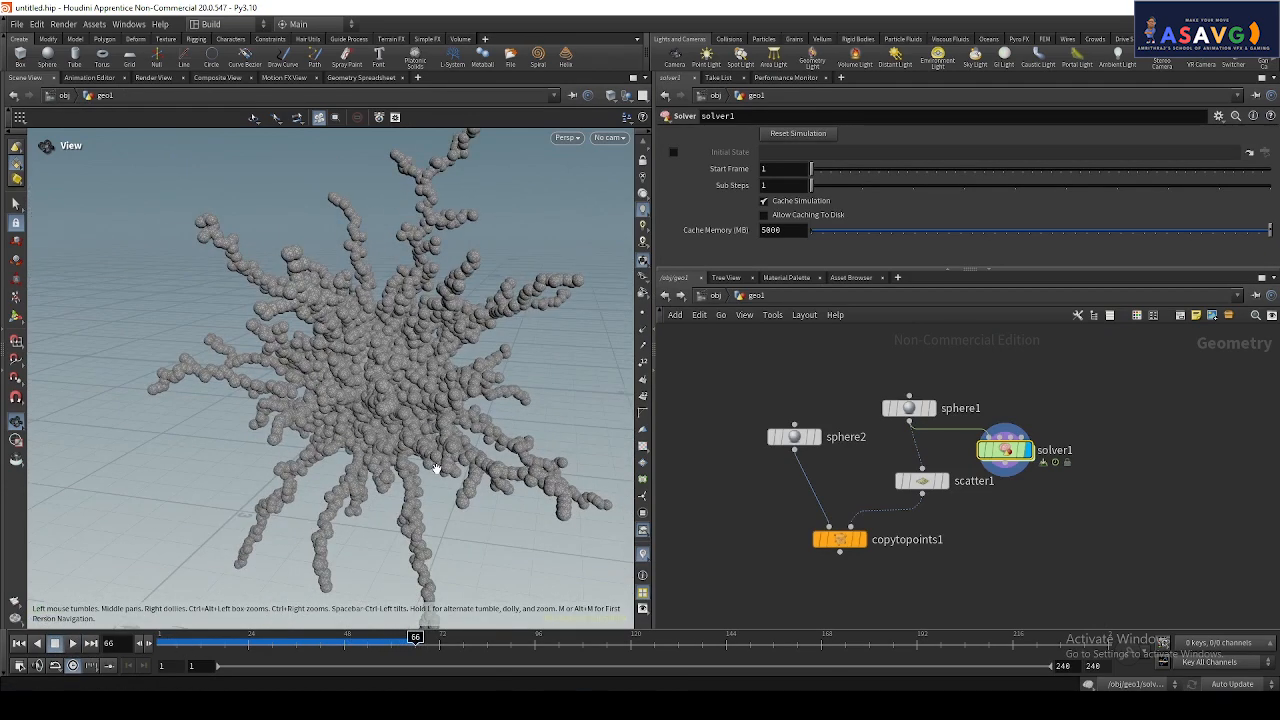